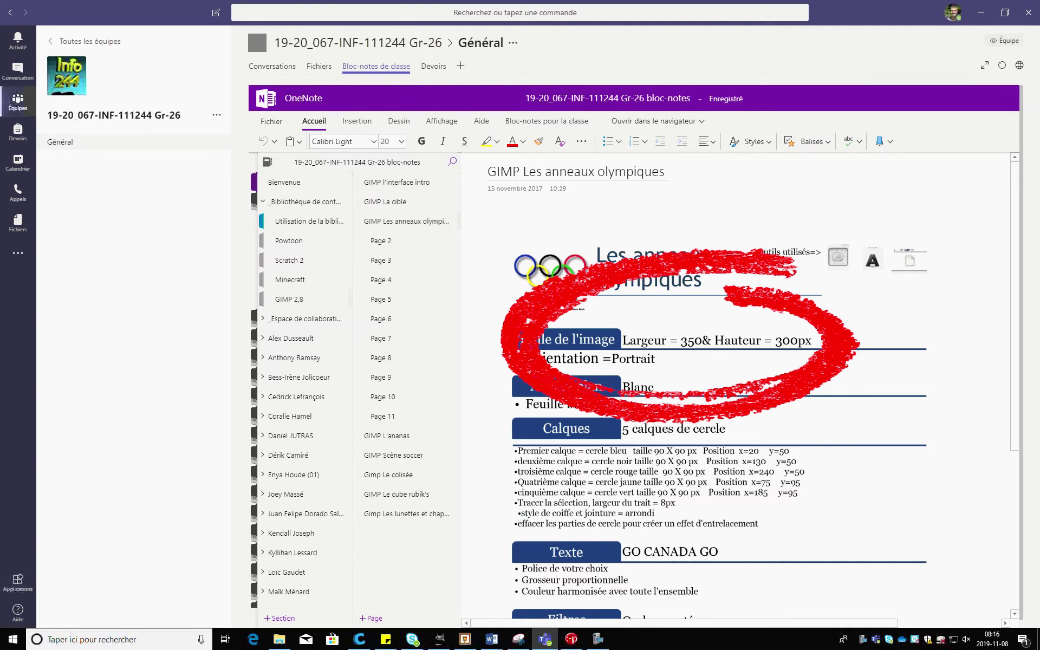
Switch to GIMP and create a new image 350 px wide and 300 px high.
{"action": "key", "text": "Escape"}
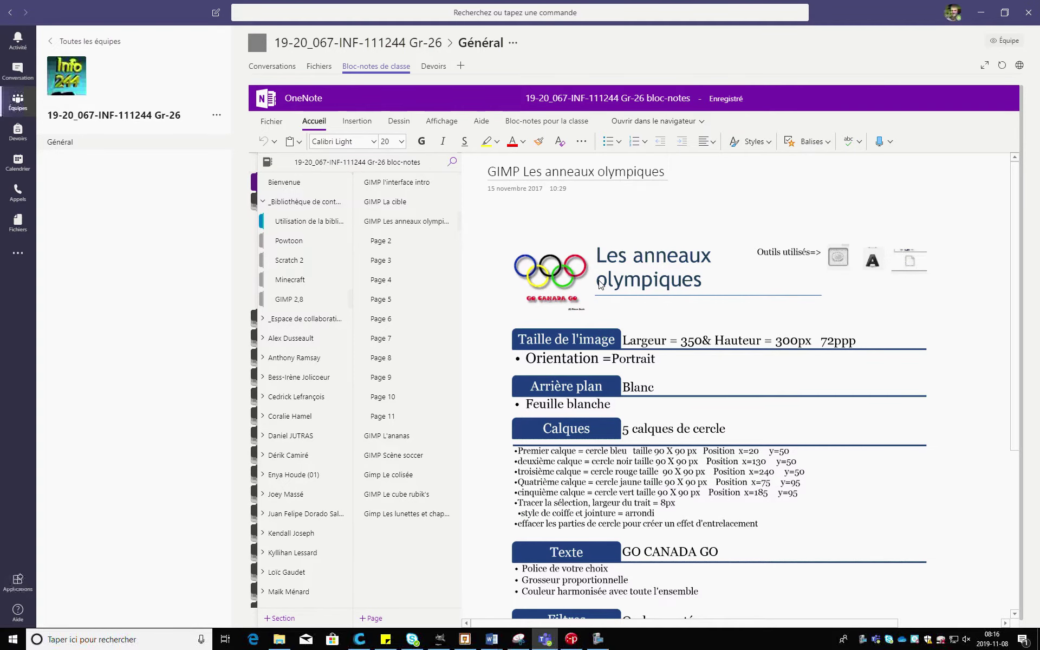
{"action": "left_click", "coordinate": [441, 641]}
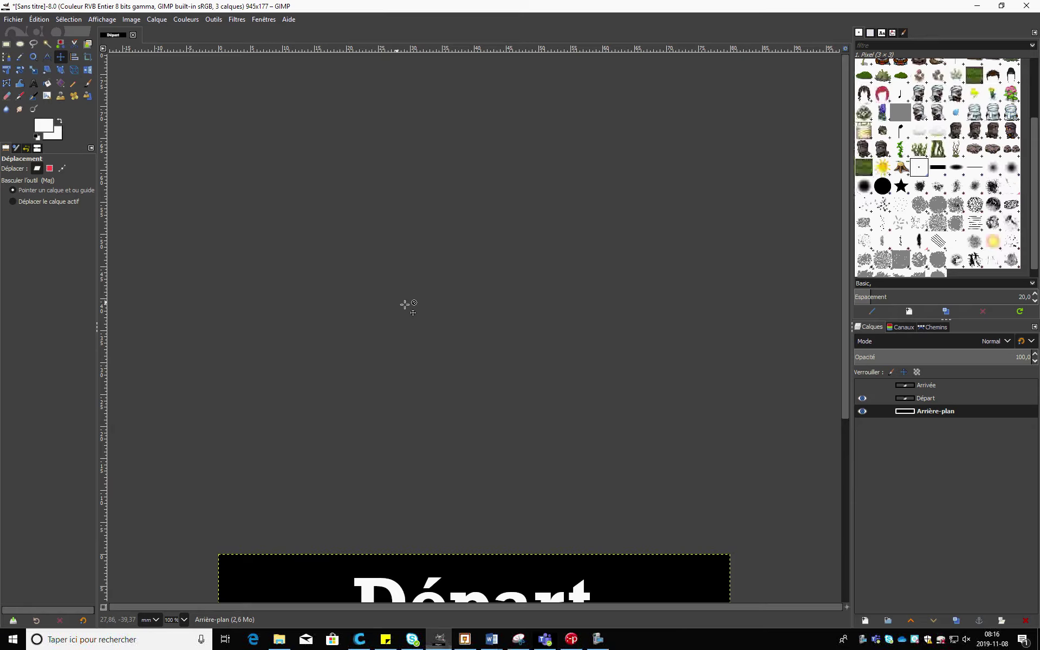
{"action": "left_click", "coordinate": [15, 21]}
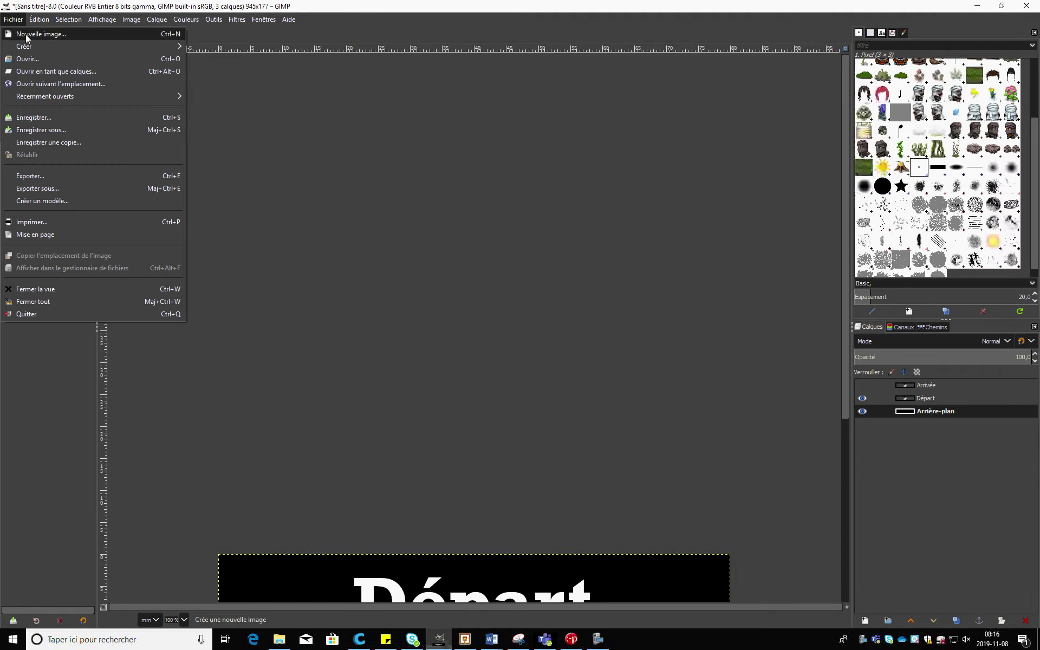
{"action": "left_click", "coordinate": [25, 34]}
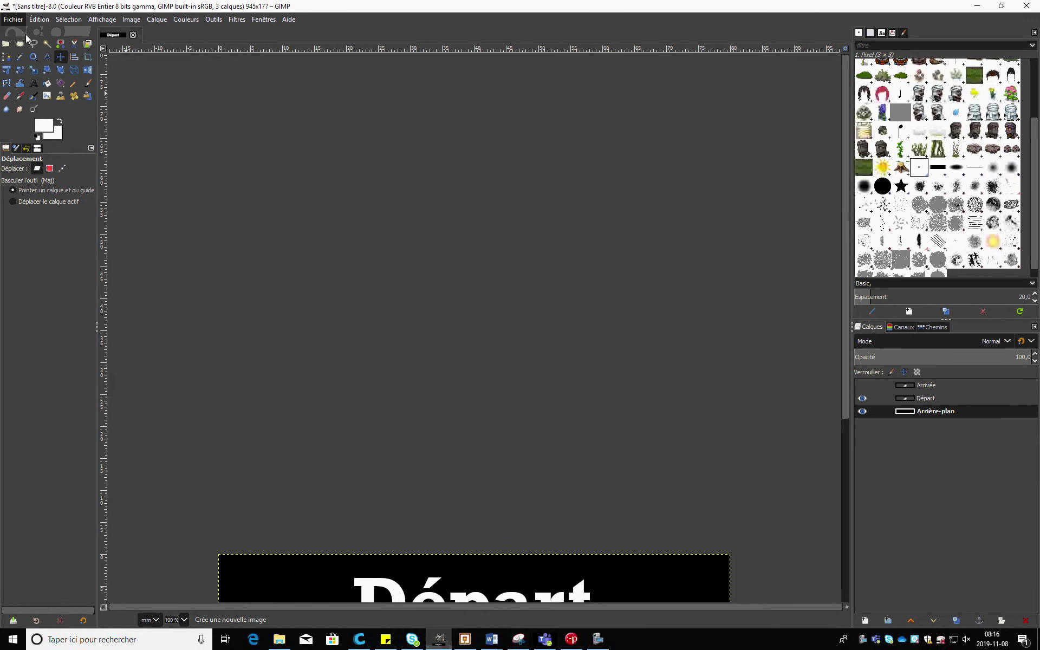
{"action": "double_click", "coordinate": [222, 78]}
{"action": "type", "text": "350"}
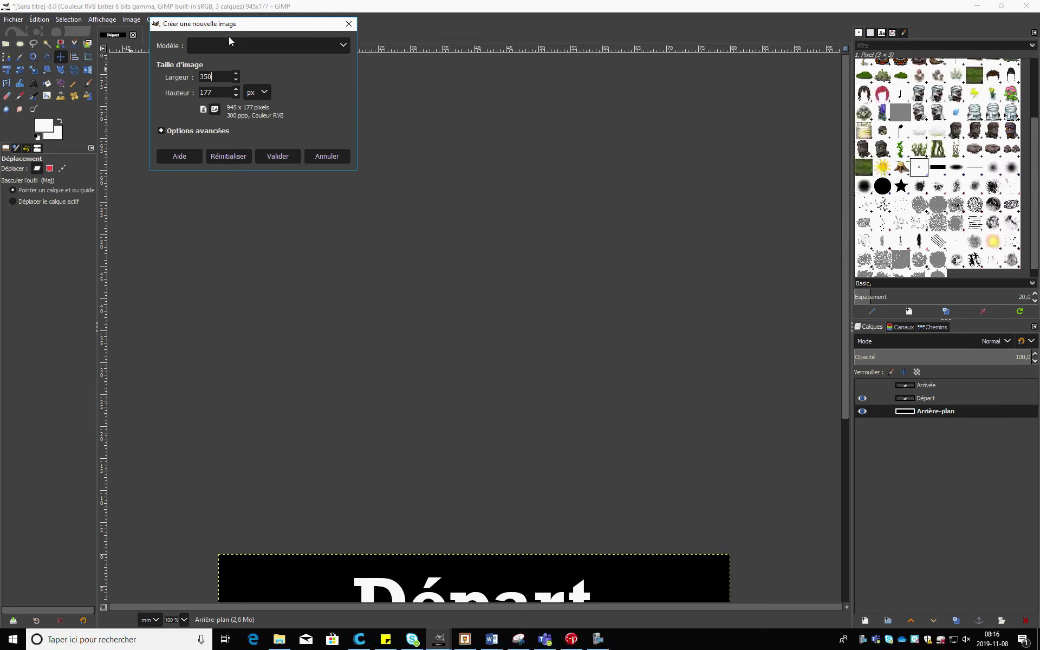
{"action": "double_click", "coordinate": [219, 93]}
{"action": "type", "text": "30"}
{"action": "type", "text": "0"}
{"action": "left_click", "coordinate": [215, 110]}
{"action": "left_click", "coordinate": [277, 157]}
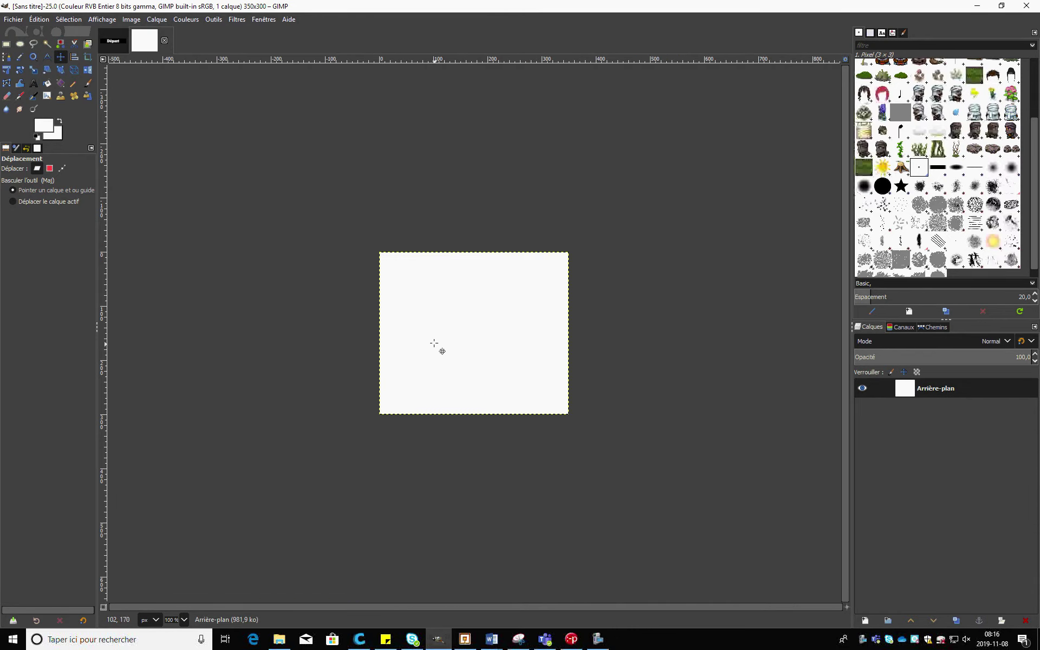
{"action": "key", "text": "2"}
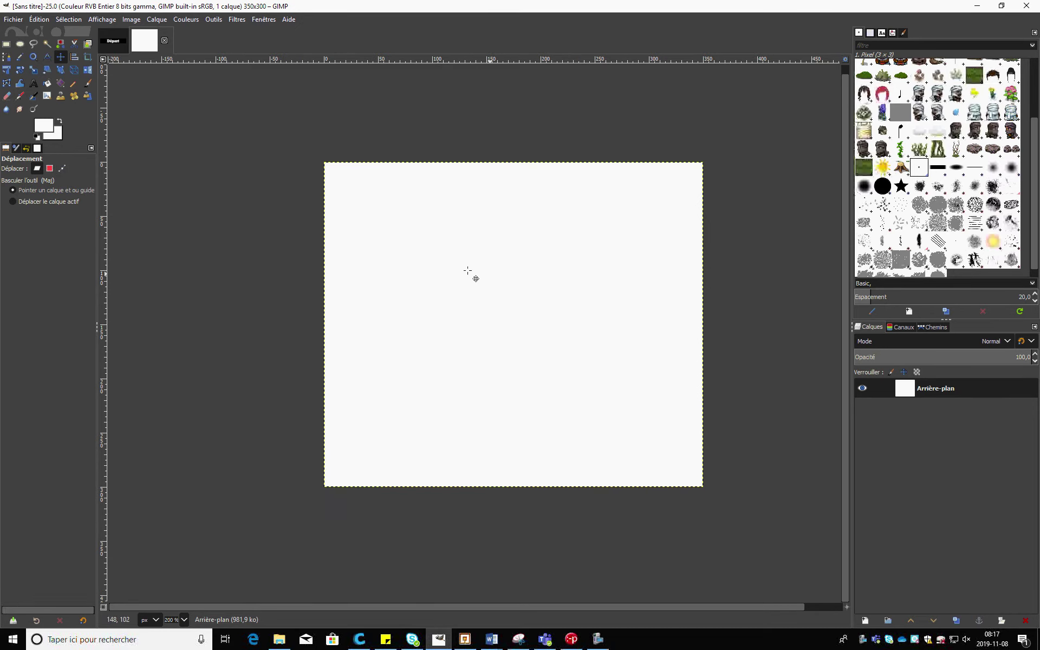
Check the layer instructions in the Teams class notebook and add a transparent layer named "bleu" in GIMP.
{"action": "left_click", "coordinate": [545, 639]}
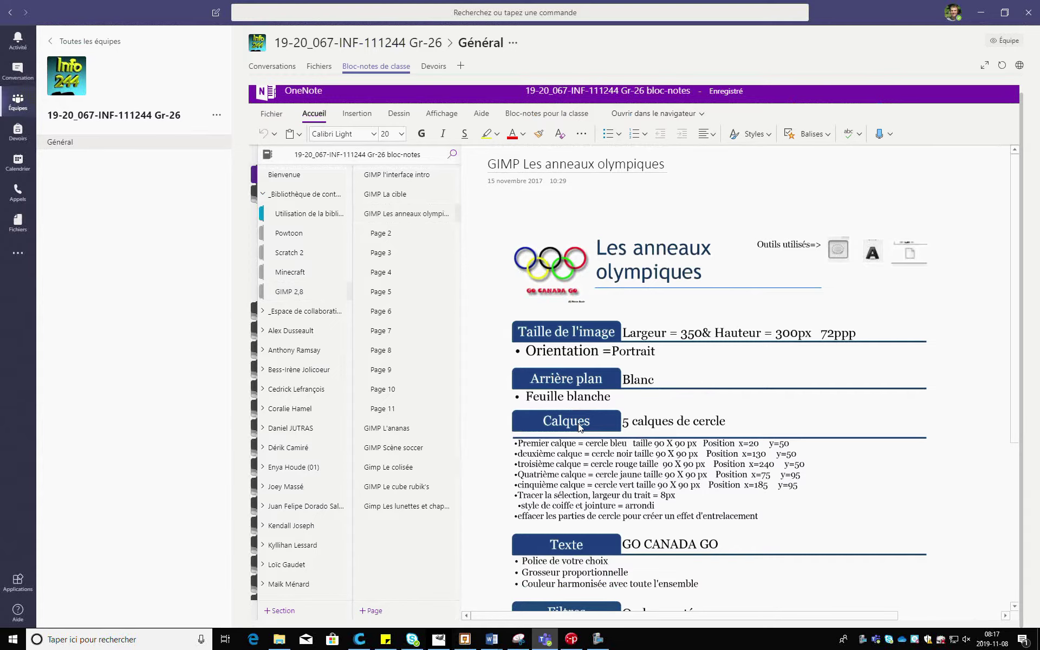
{"action": "key", "text": "alt+Tab"}
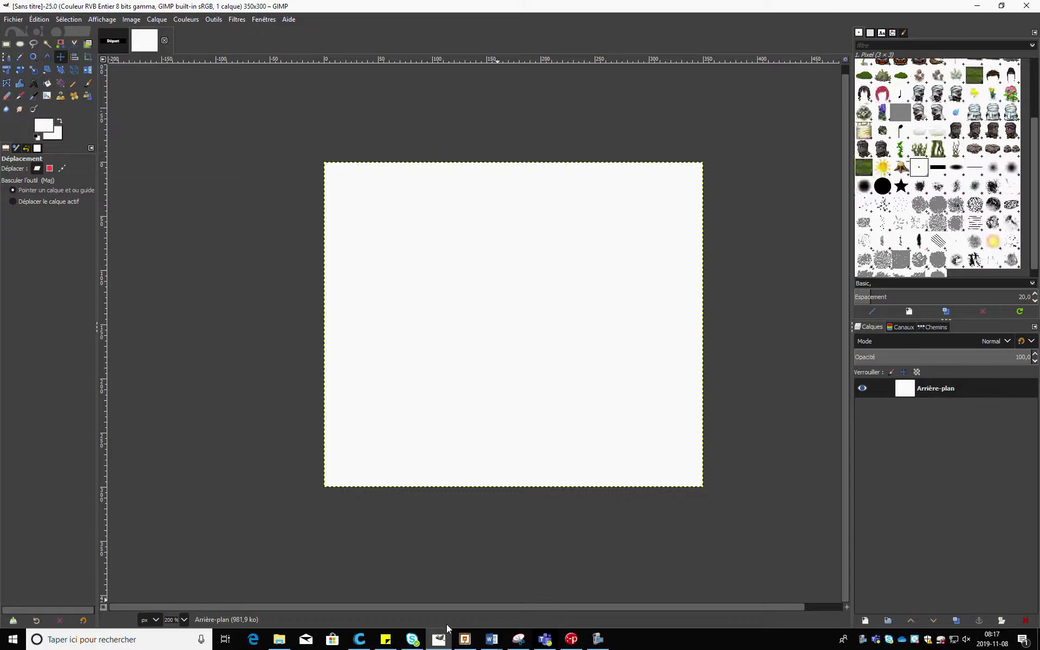
{"action": "left_click", "coordinate": [153, 19]}
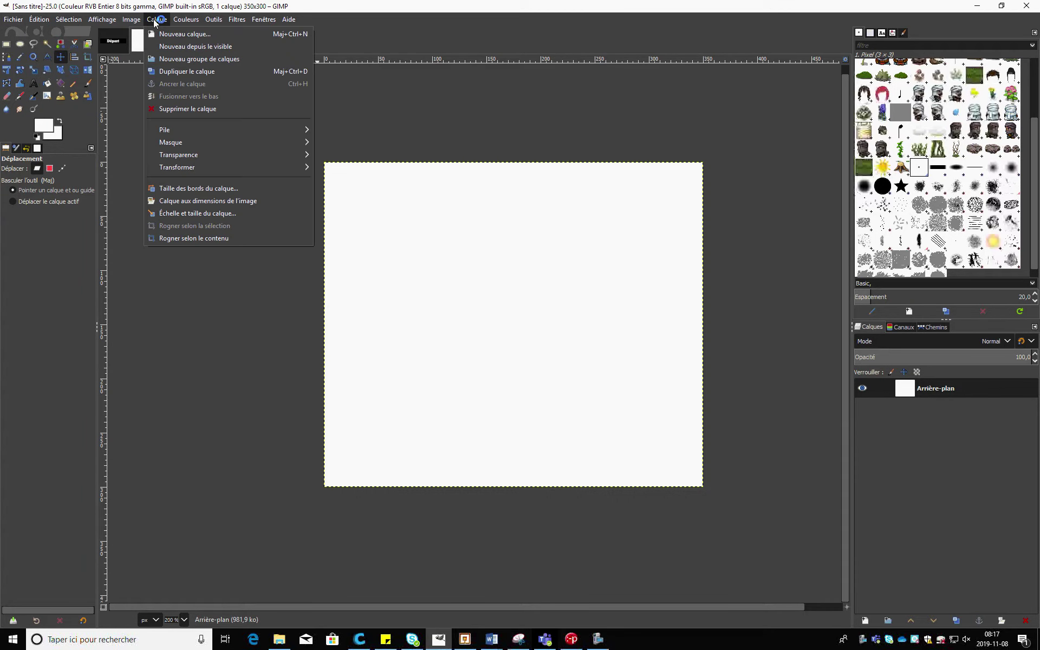
{"action": "left_click", "coordinate": [174, 36]}
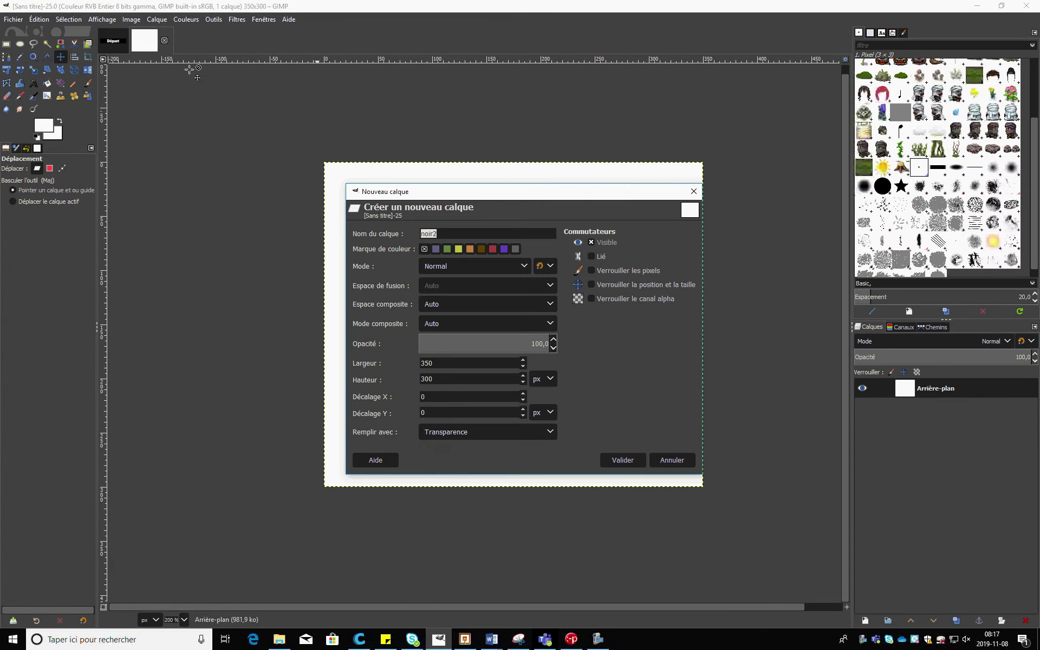
{"action": "type", "text": "bleu"}
{"action": "left_click", "coordinate": [622, 460]}
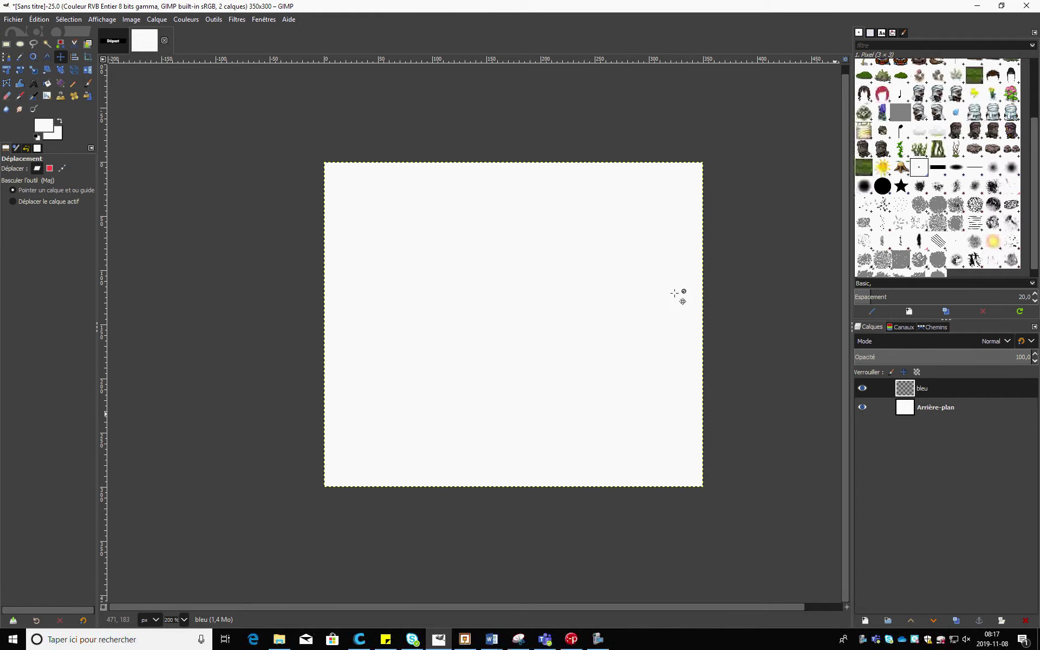
Consult the ring colour list in Teams and add a transparent layer named "Noir" to the GIMP image.
{"action": "left_click", "coordinate": [544, 638]}
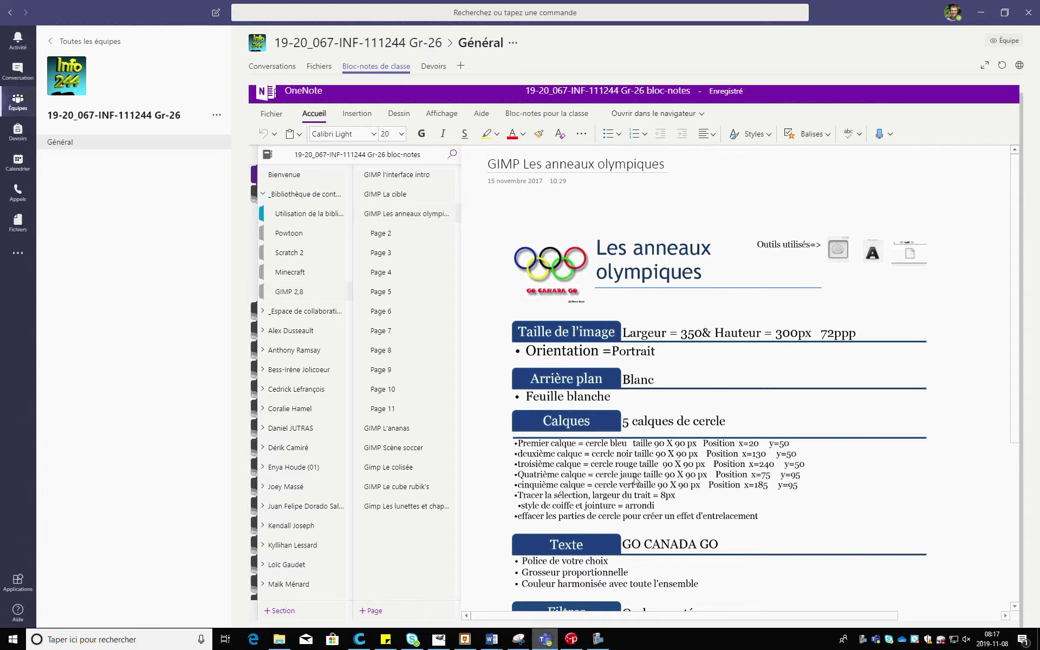
{"action": "key", "text": "alt+Tab"}
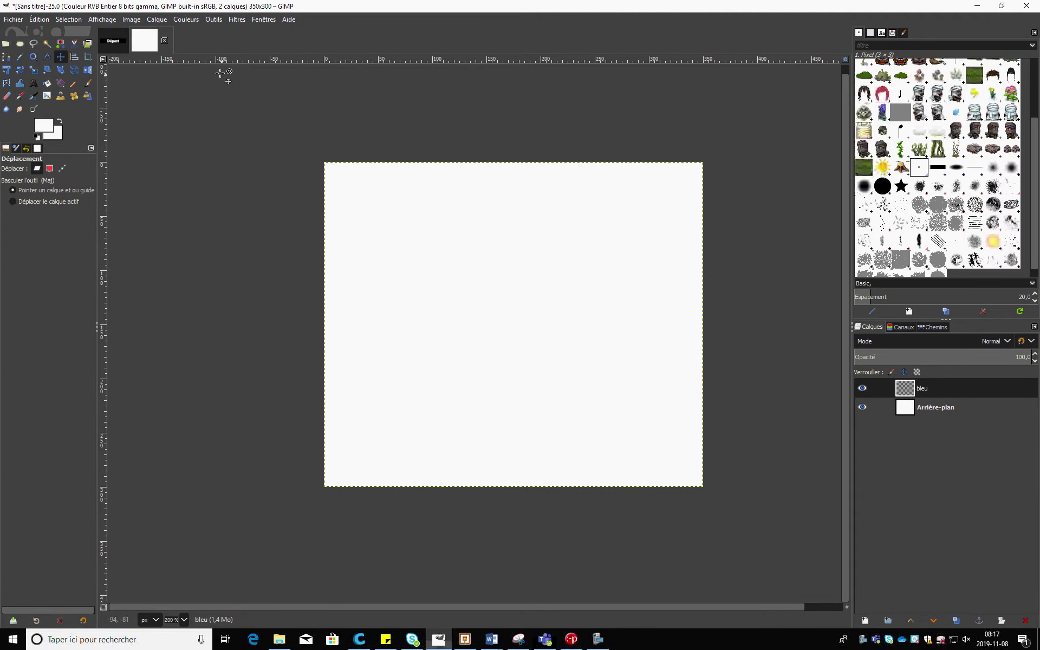
{"action": "left_click", "coordinate": [155, 19]}
{"action": "left_click", "coordinate": [171, 34]}
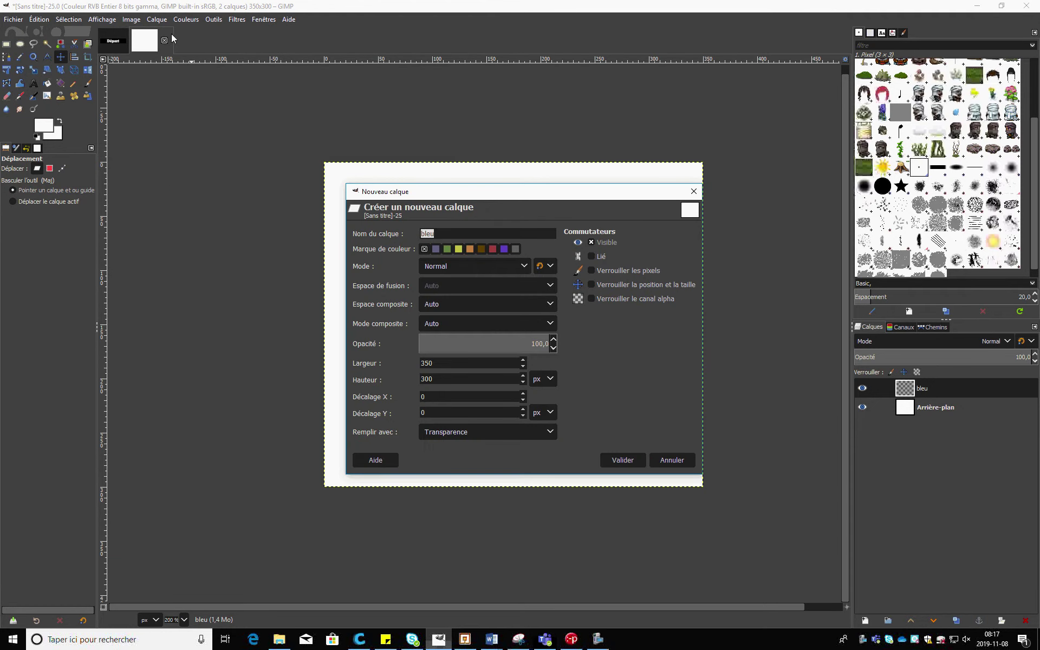
{"action": "type", "text": "Noir"}
{"action": "left_click", "coordinate": [632, 462]}
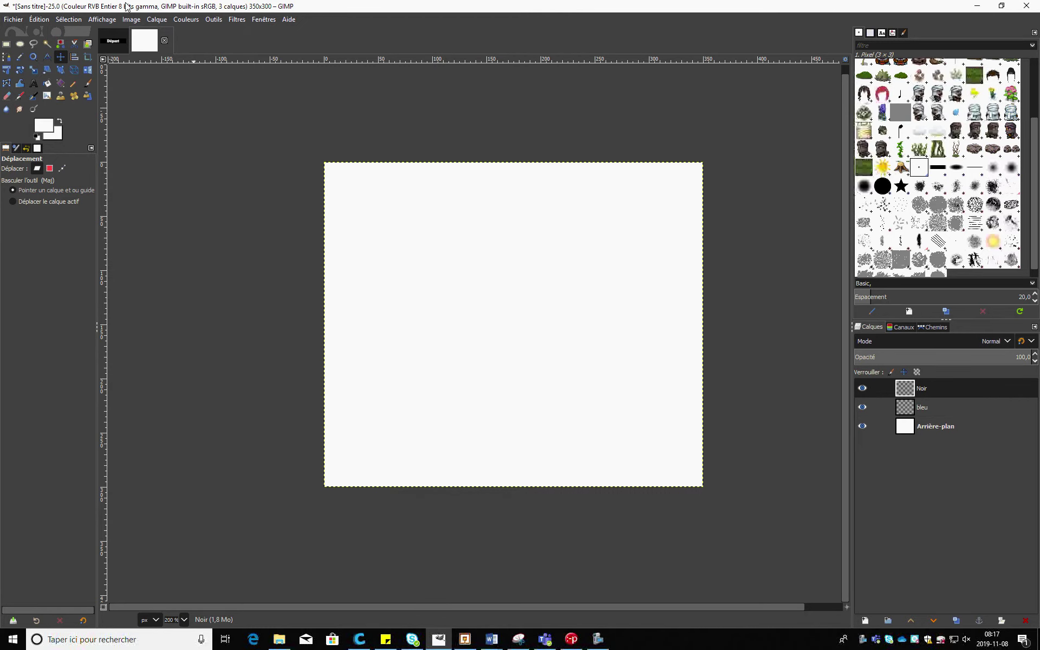
Add a new transparent layer named "Rouge" above the Noir layer.
{"action": "left_click", "coordinate": [156, 19]}
{"action": "left_click", "coordinate": [169, 30]}
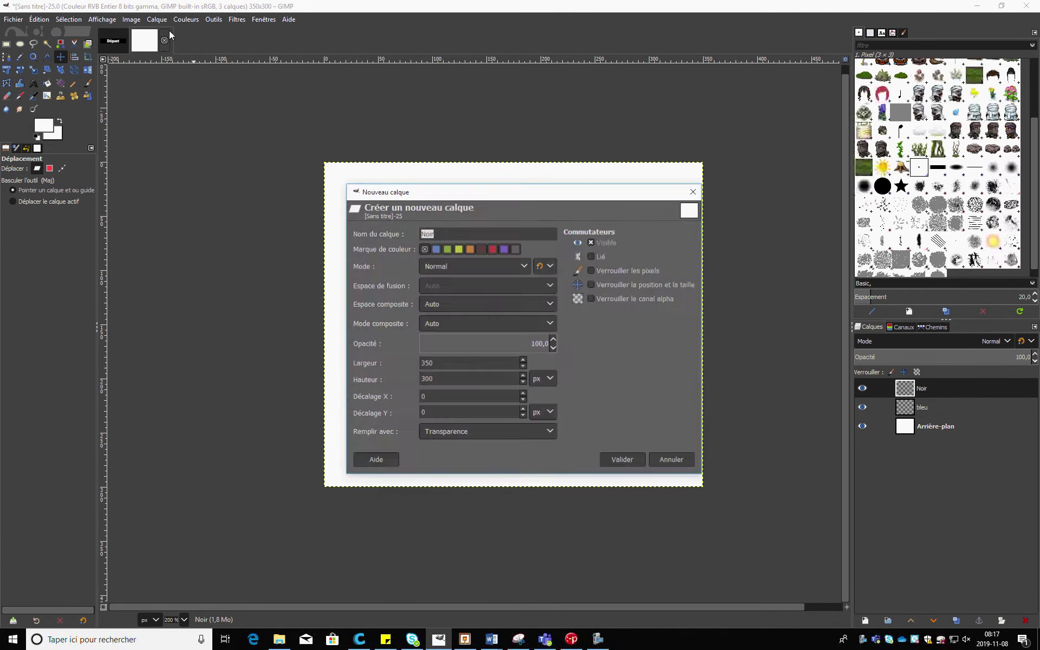
{"action": "type", "text": "Rouge"}
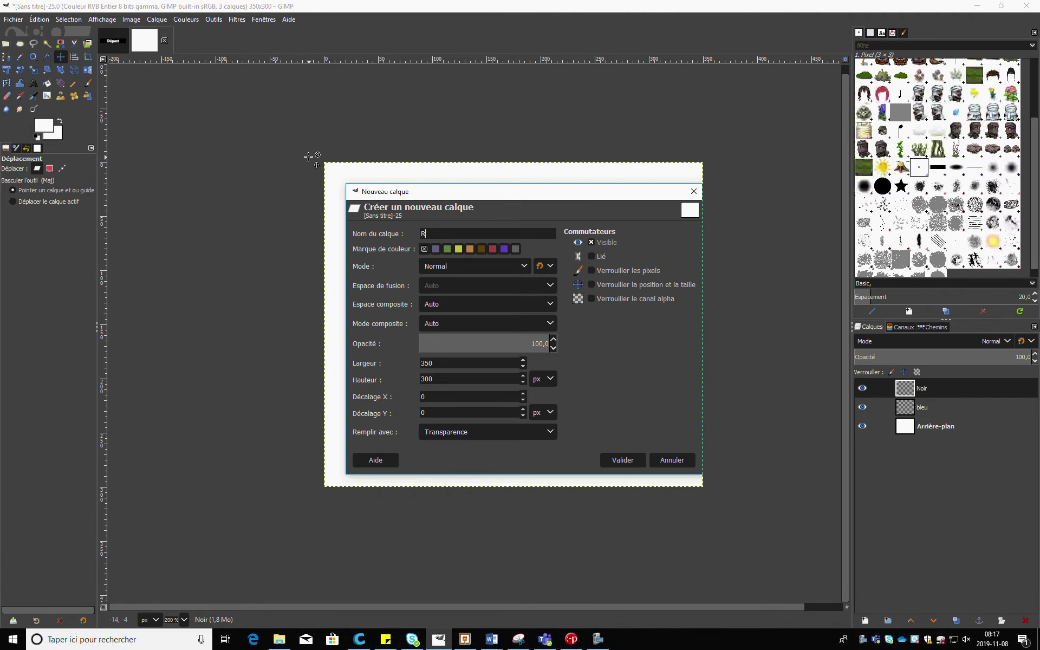
{"action": "left_click", "coordinate": [632, 459]}
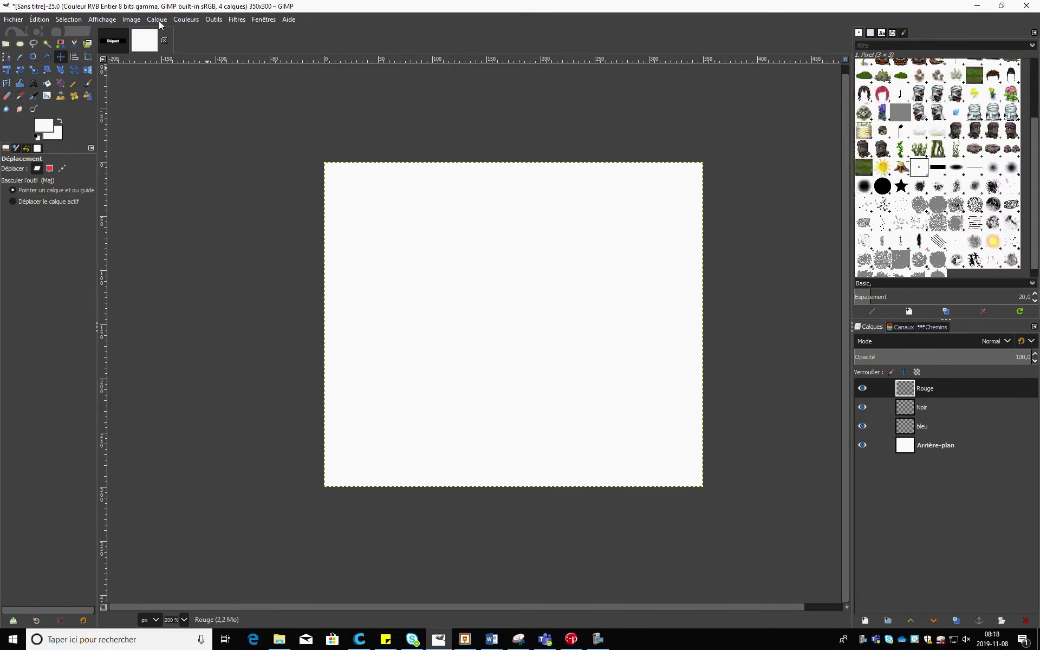
Add a new transparent layer named "Jaune" above the Rouge layer.
{"action": "left_click", "coordinate": [158, 20]}
{"action": "left_click", "coordinate": [168, 32]}
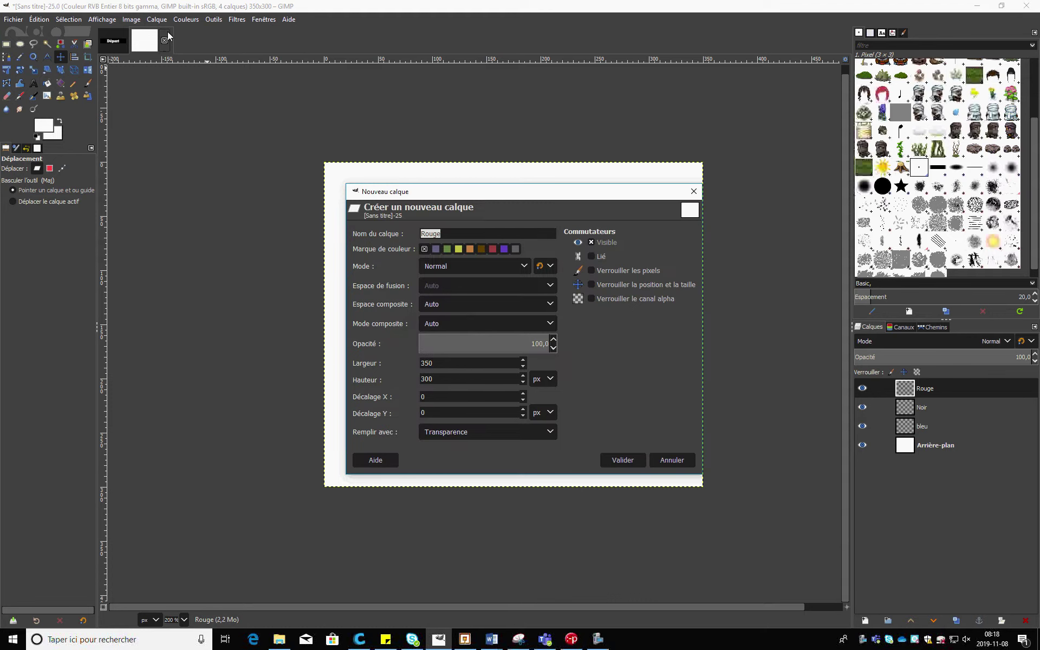
{"action": "type", "text": "Jaune"}
{"action": "left_click", "coordinate": [619, 460]}
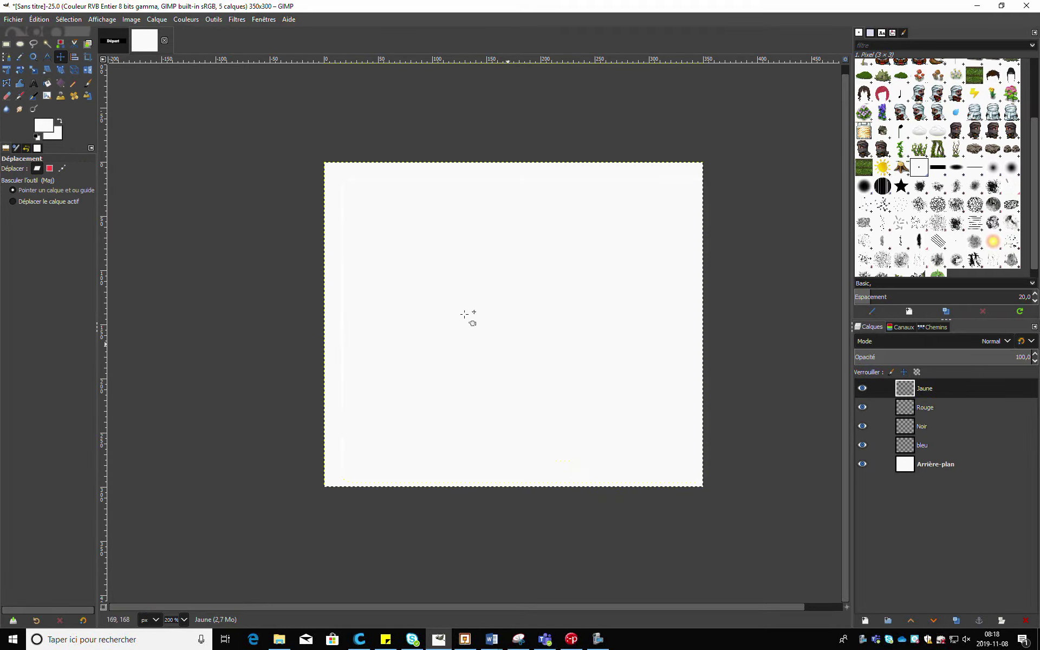
Add a new transparent layer named "vert" above the Jaune layer.
{"action": "left_click", "coordinate": [160, 21]}
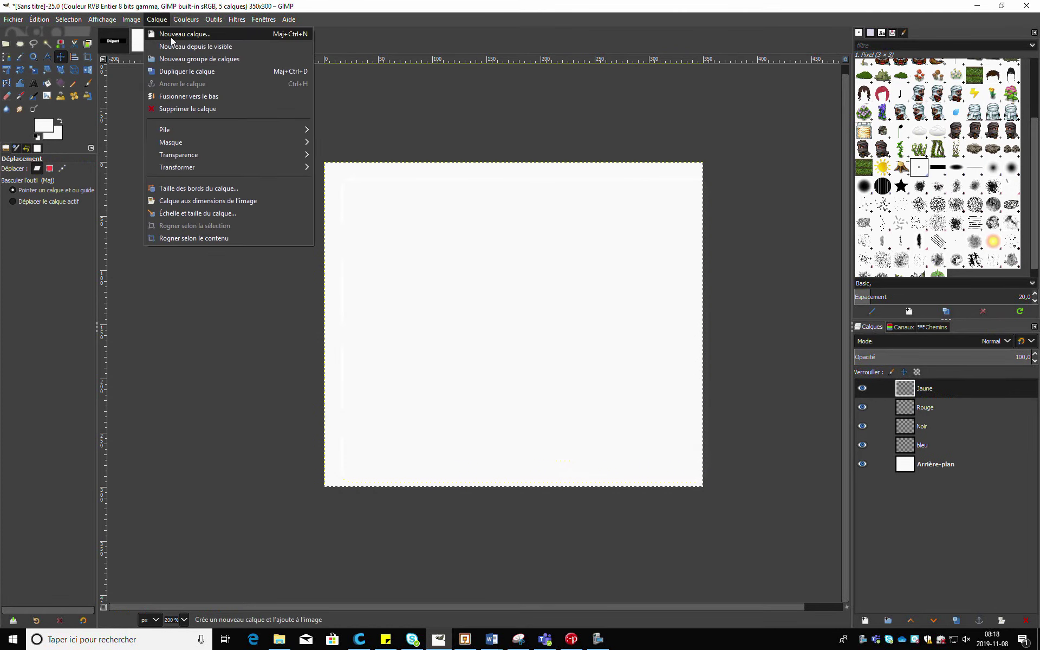
{"action": "left_click", "coordinate": [184, 34]}
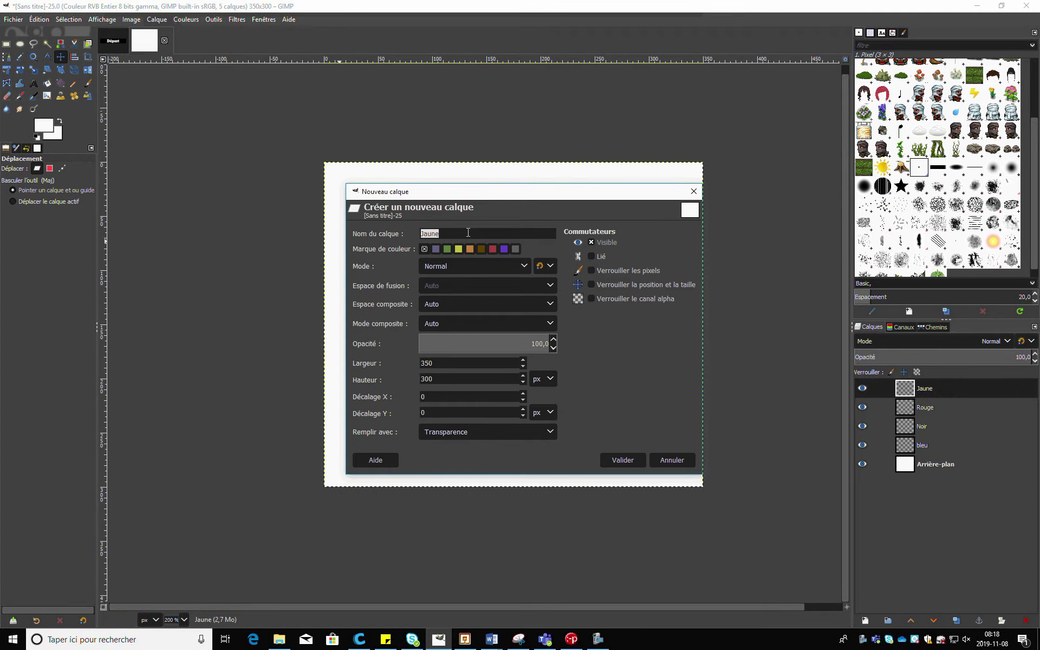
{"action": "type", "text": "vert"}
{"action": "left_click", "coordinate": [622, 459]}
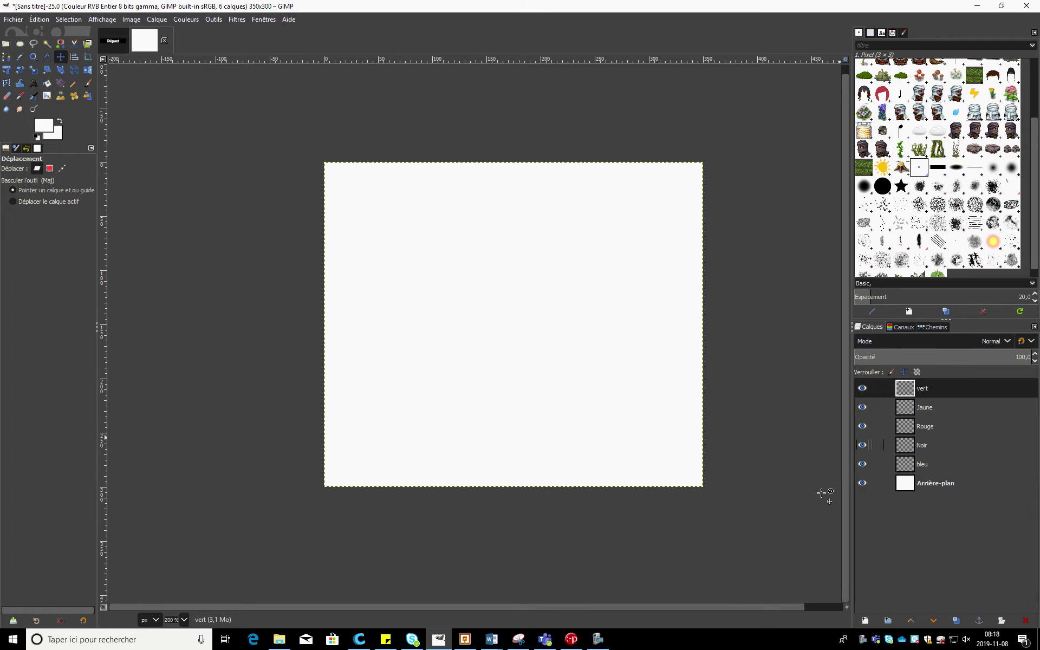
Check the circle specifications in Teams and draw an elliptical selection about 75 × 78 px in the upper-left part of the GIMP canvas.
{"action": "left_click", "coordinate": [546, 640]}
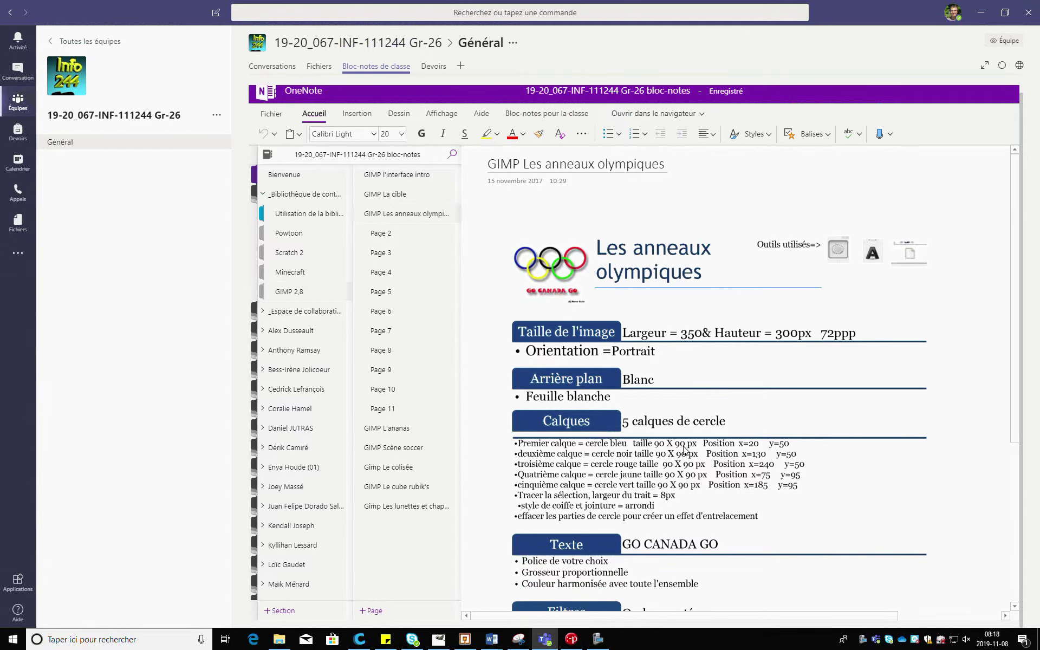
{"action": "left_click", "coordinate": [438, 640]}
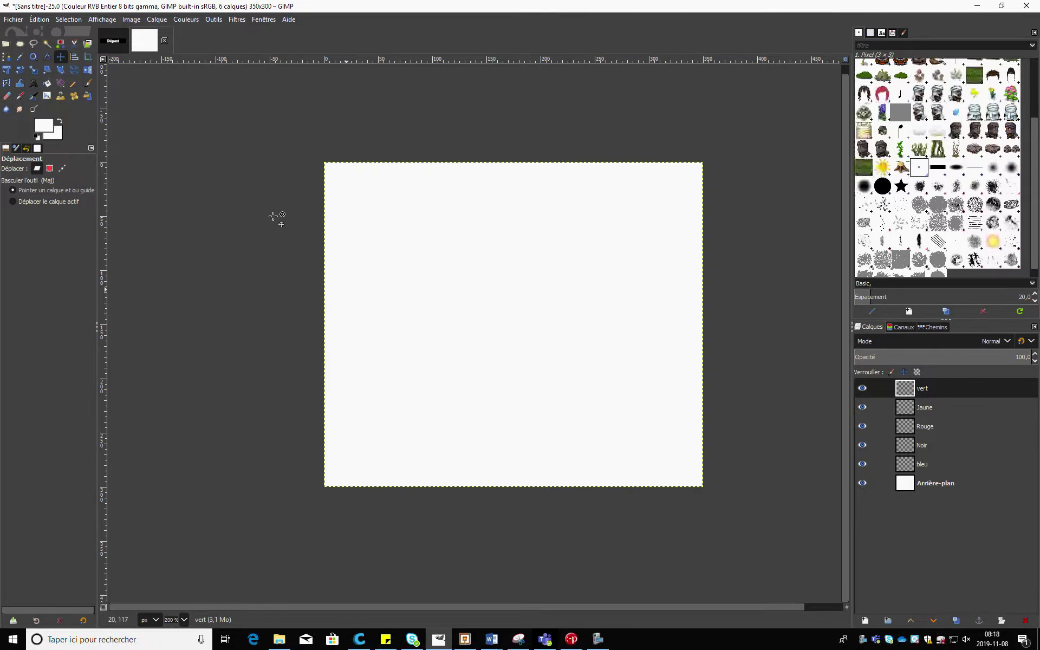
{"action": "left_click", "coordinate": [20, 43]}
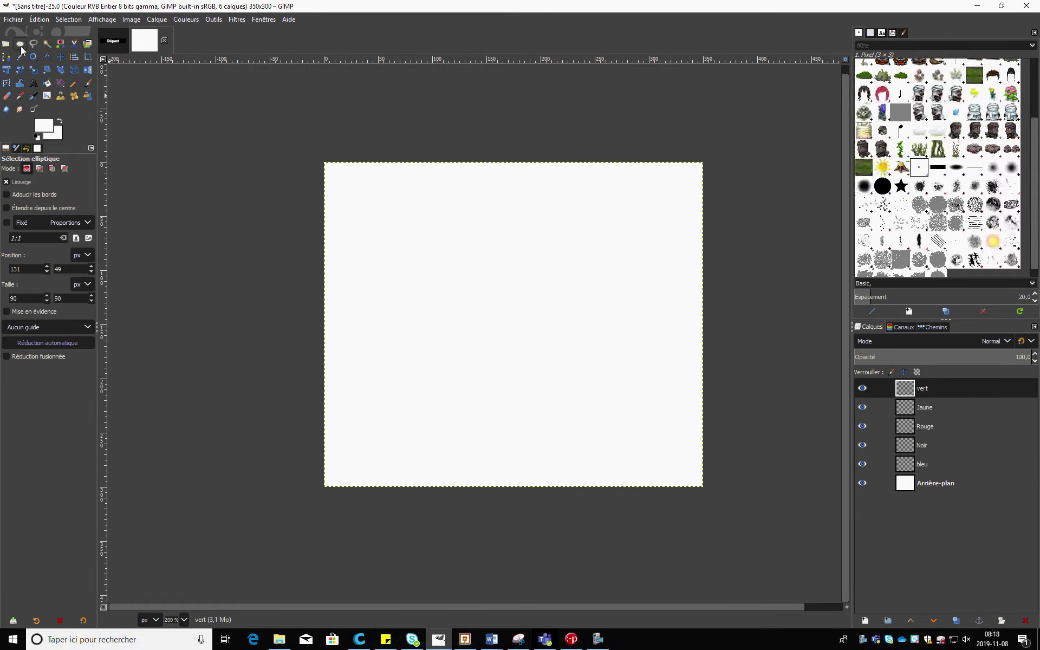
{"action": "left_click", "coordinate": [360, 203]}
{"action": "left_click_drag", "start_coordinate": [360, 203], "coordinate": [441, 287]}
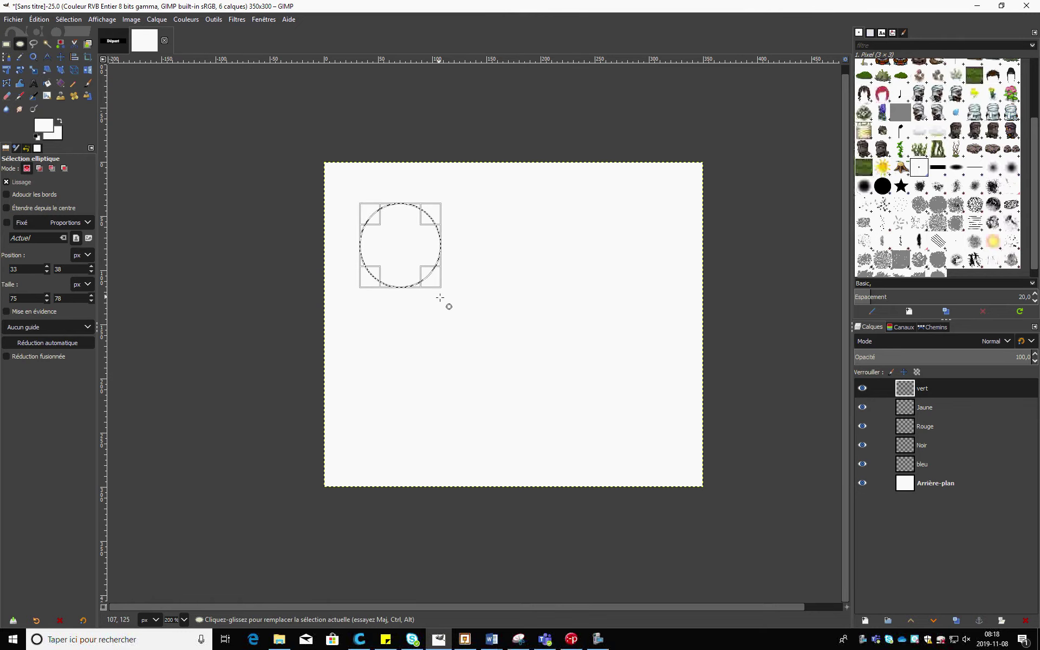
Set the elliptical selection's position to x 20, y 50 px and its size to 90 × 90 px.
{"action": "double_click", "coordinate": [29, 270]}
{"action": "type", "text": "20"}
{"action": "double_click", "coordinate": [72, 272]}
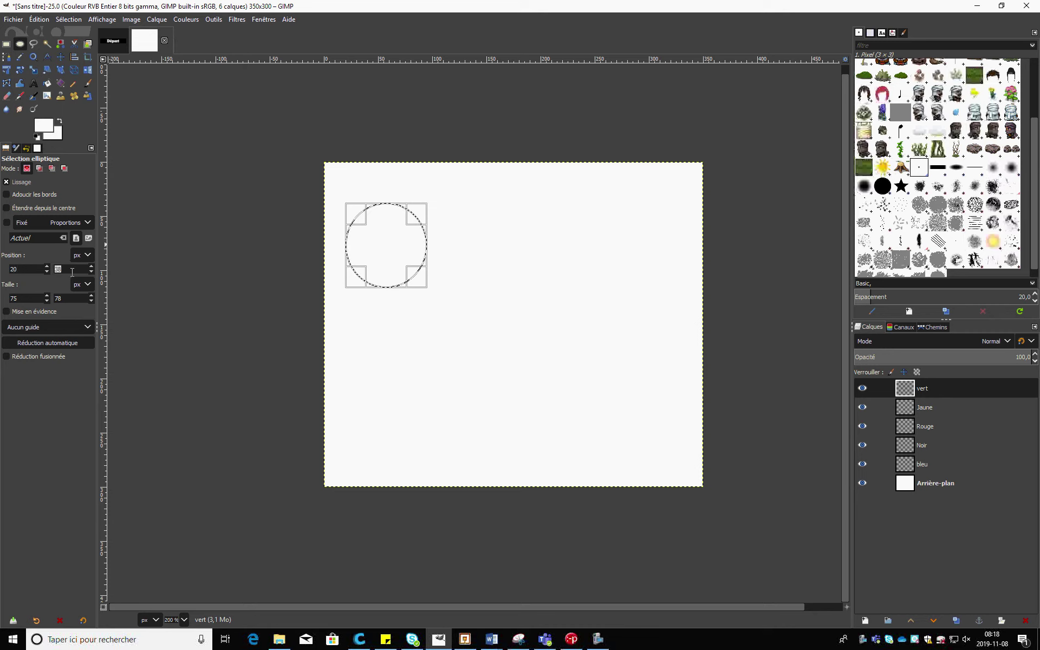
{"action": "type", "text": "50"}
{"action": "left_click", "coordinate": [27, 299]}
{"action": "type", "text": "90"}
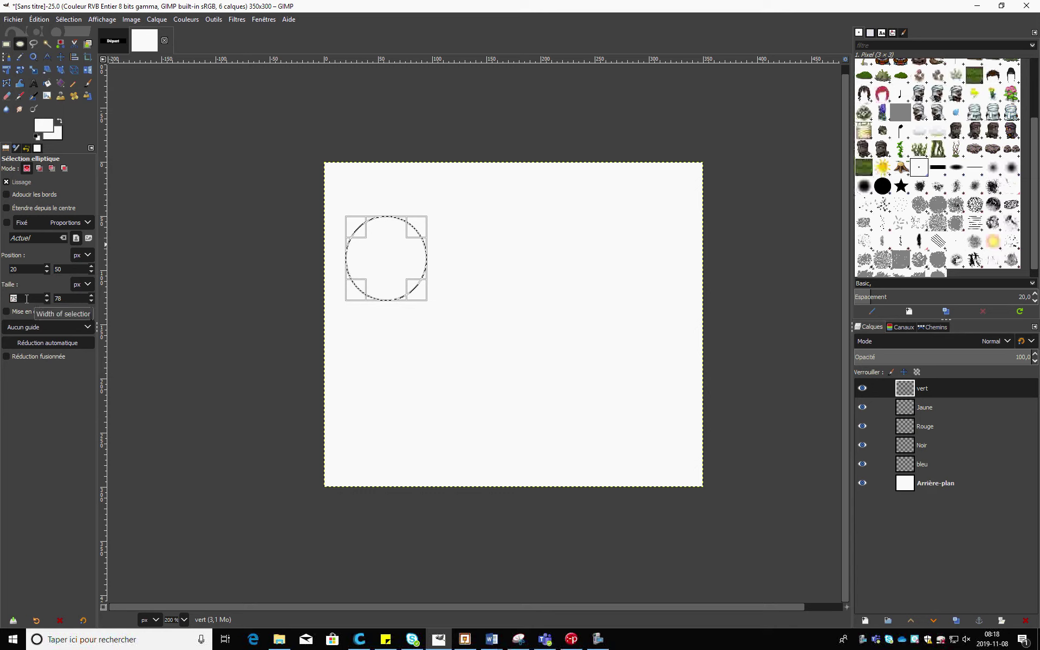
{"action": "left_click", "coordinate": [62, 299]}
{"action": "double_click", "coordinate": [61, 299]}
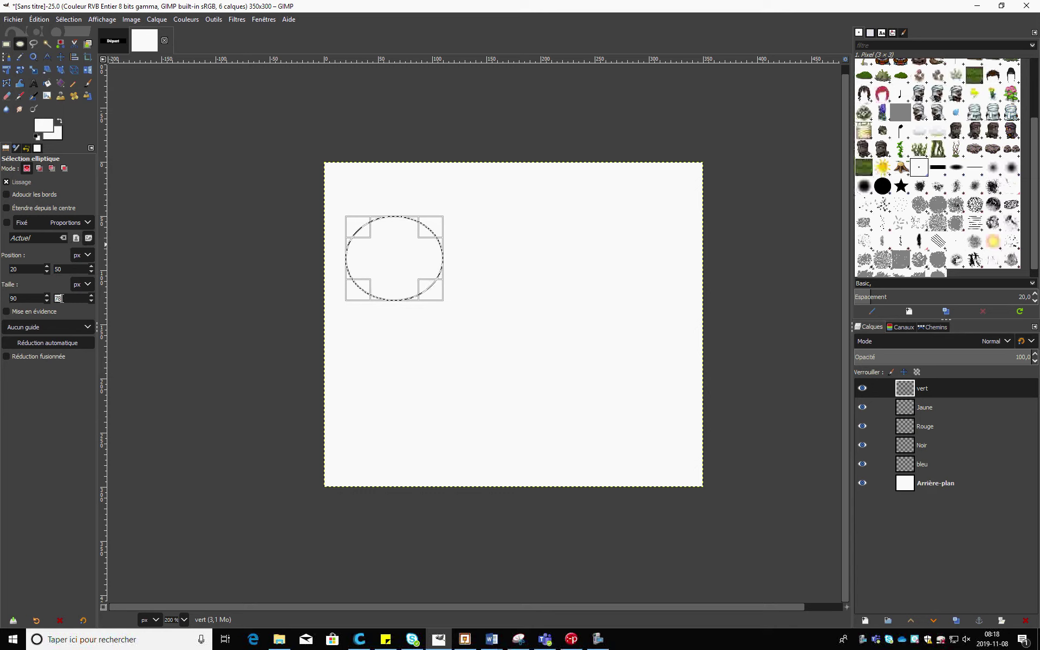
{"action": "type", "text": "90"}
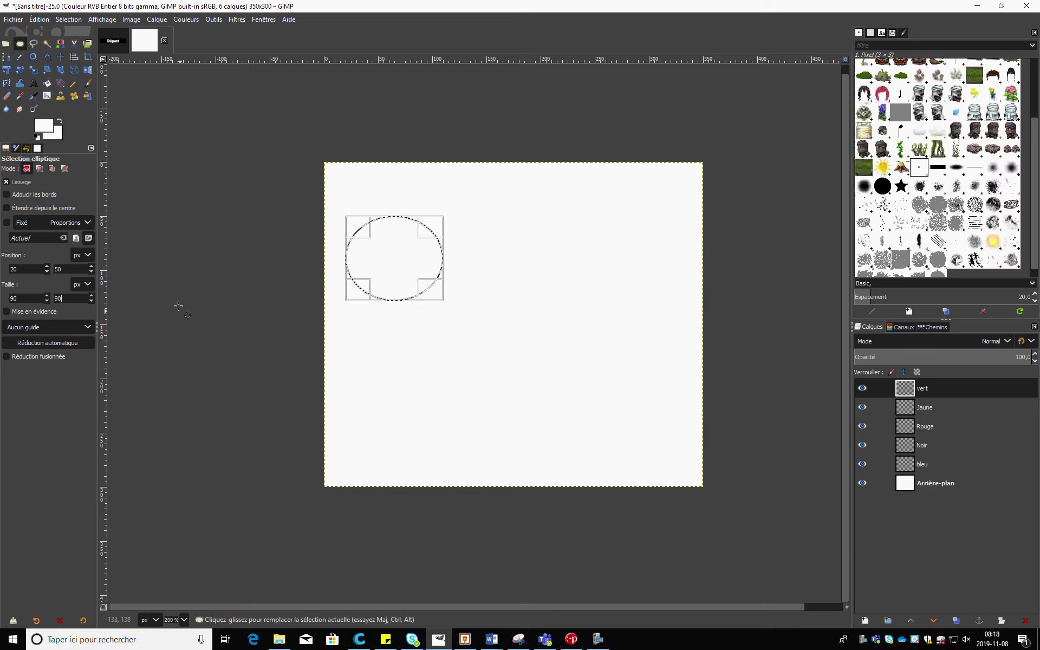
{"action": "left_click", "coordinate": [35, 299]}
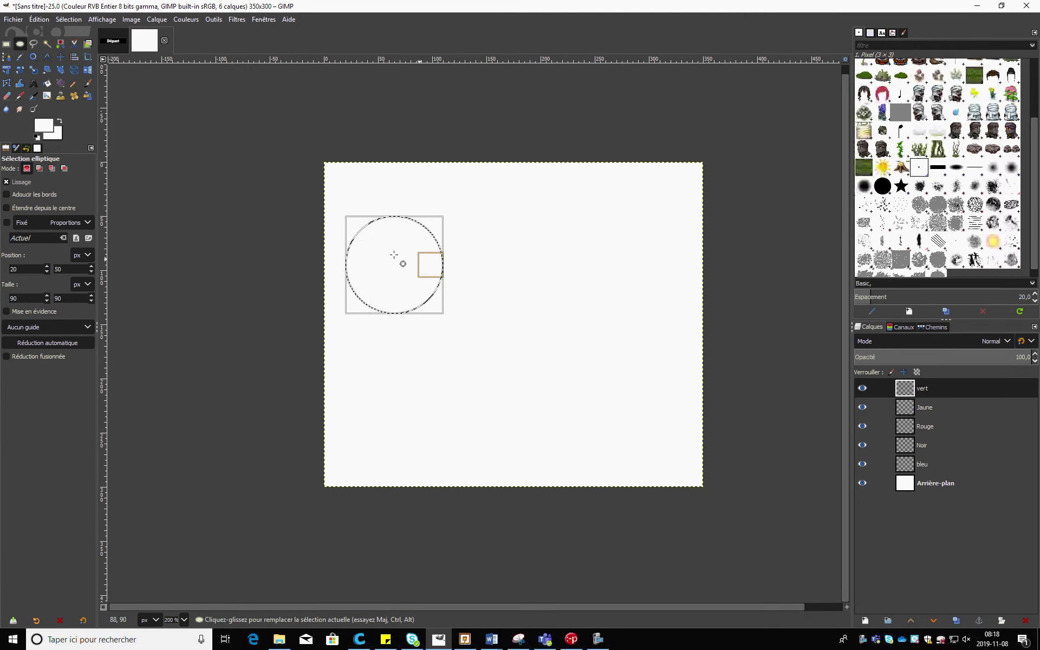
Check the ring specifications in Teams, then make the bleu layer active in GIMP and set the foreground colour to the saturated blue from the colour history.
{"action": "left_click", "coordinate": [545, 639]}
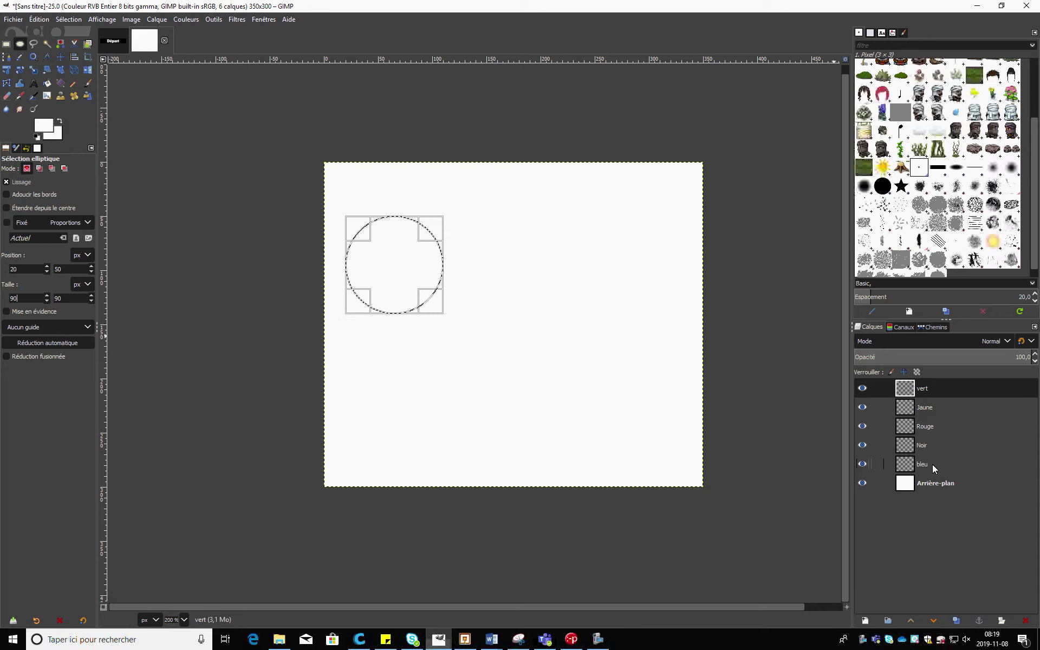
{"action": "left_click", "coordinate": [926, 465]}
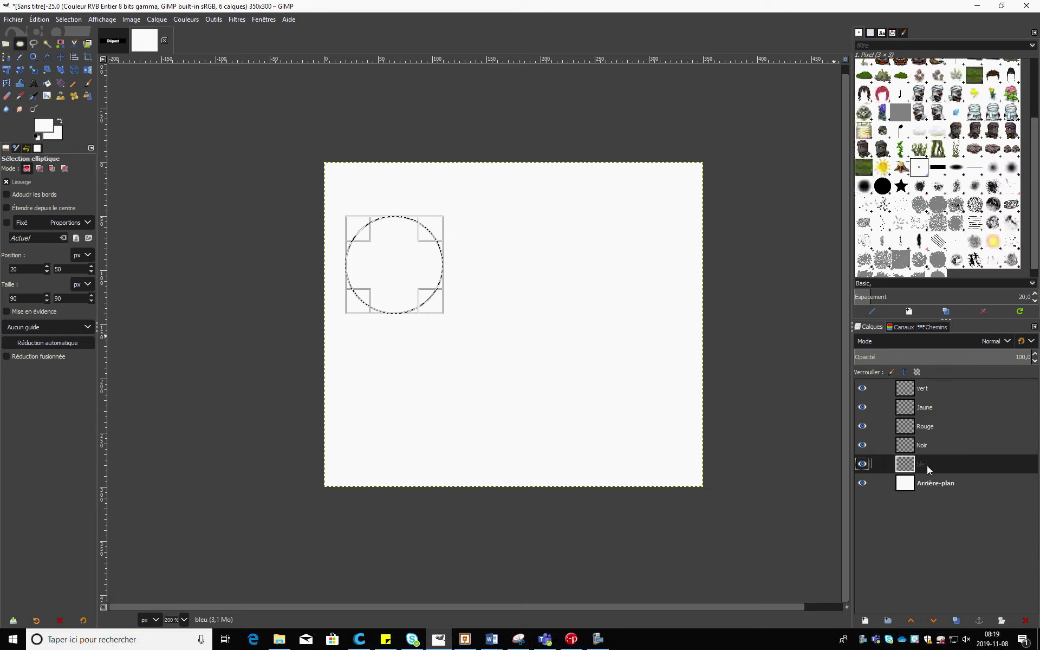
{"action": "left_click", "coordinate": [34, 135]}
{"action": "left_click", "coordinate": [43, 125]}
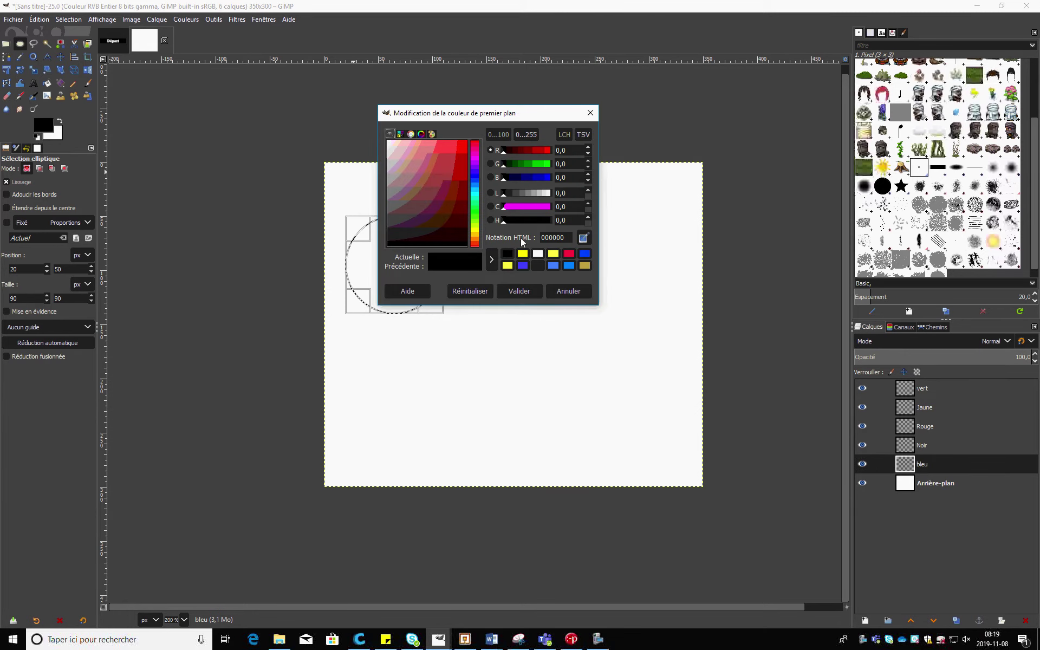
{"action": "left_click", "coordinate": [553, 265]}
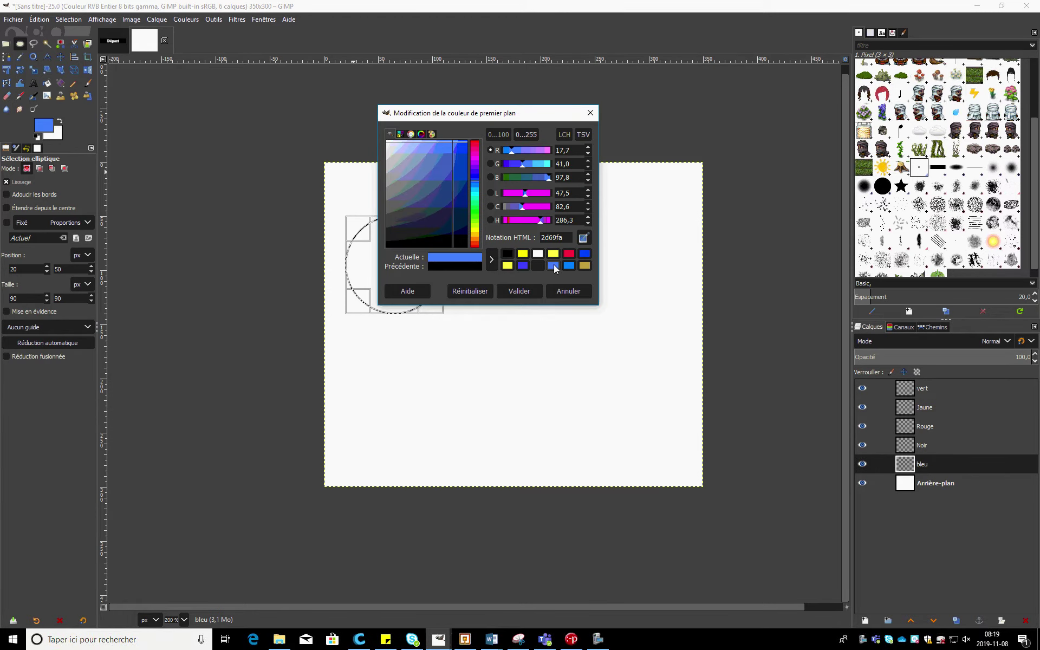
{"action": "left_click", "coordinate": [584, 253]}
{"action": "left_click", "coordinate": [517, 291]}
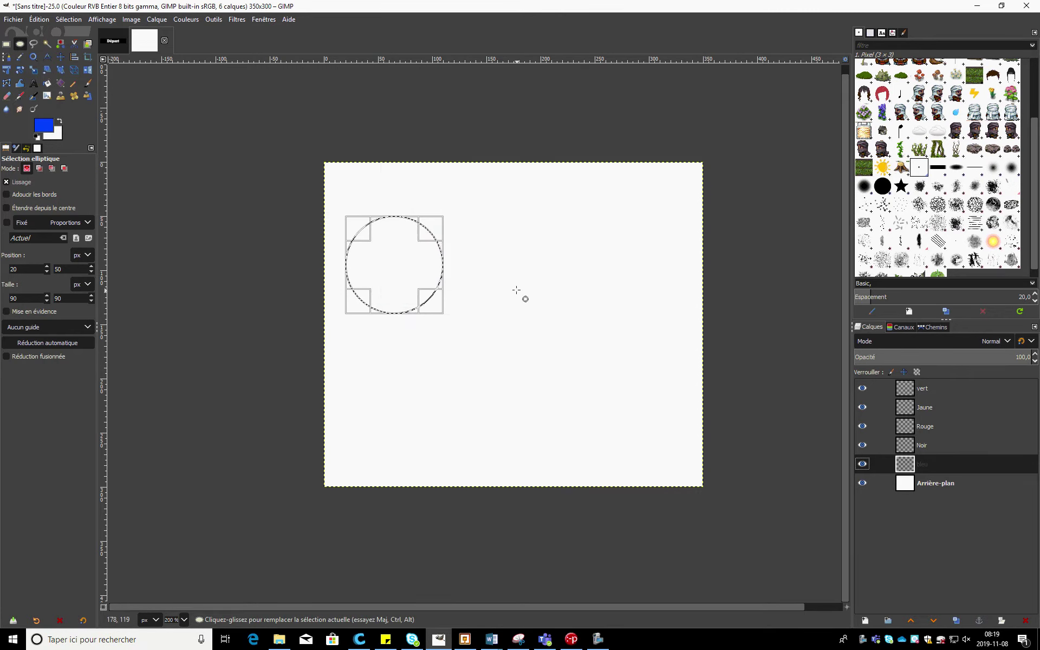
Stroke the circular selection on the bleu layer with an 8 px solid blue line, using rounded cap and join styles.
{"action": "left_click", "coordinate": [41, 21]}
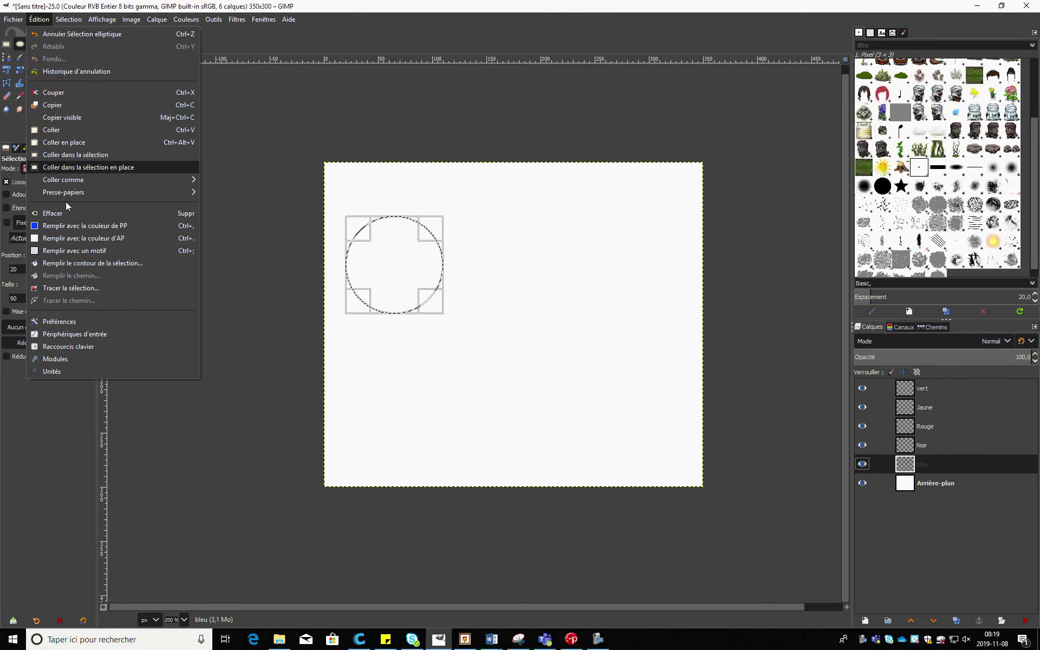
{"action": "left_click", "coordinate": [79, 287]}
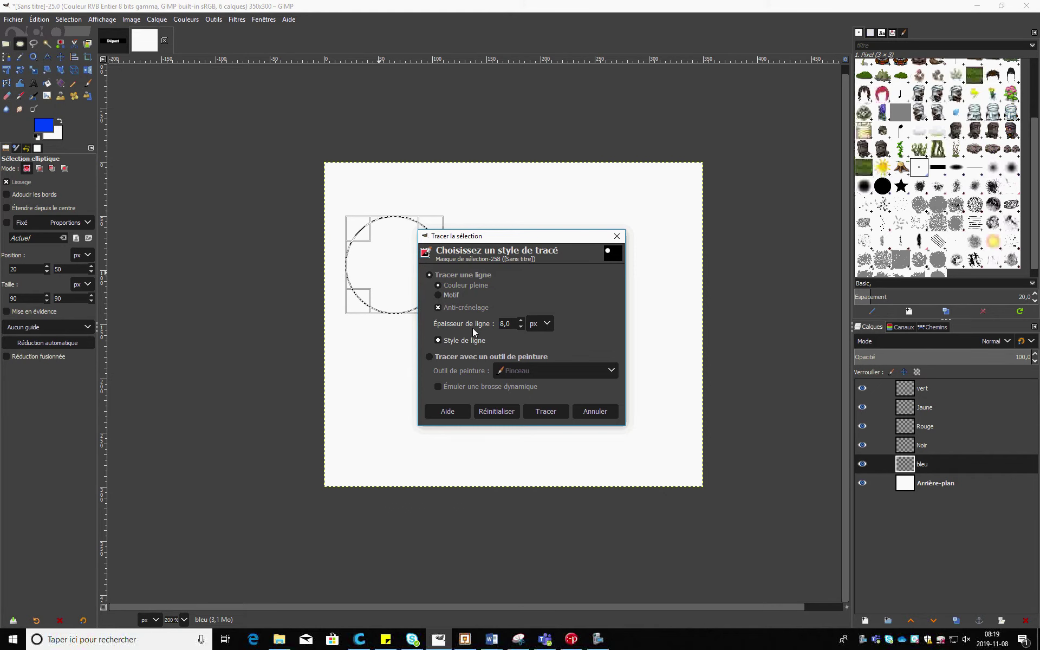
{"action": "left_click", "coordinate": [465, 340]}
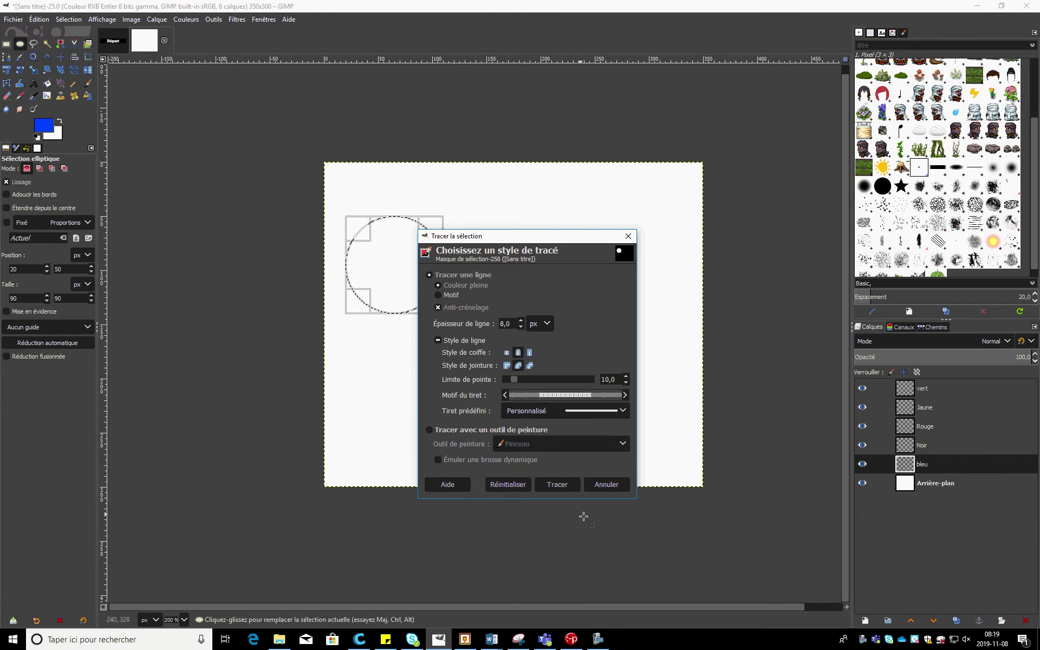
{"action": "left_click", "coordinate": [556, 484]}
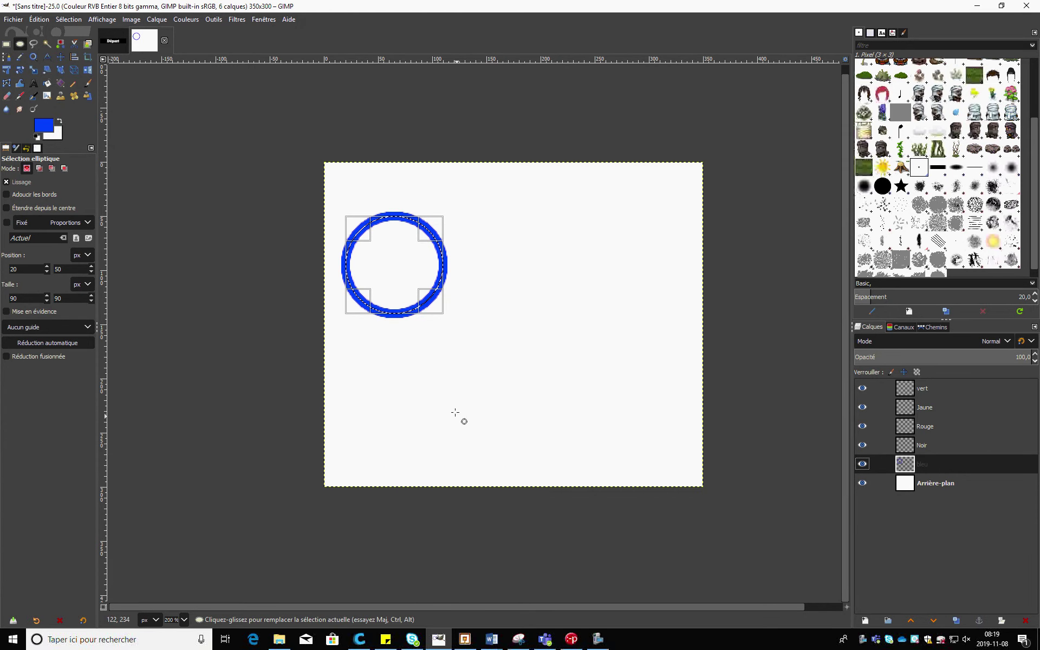
Activate the Noir layer, look up the black circle's position in Teams, and set the elliptical selection's x position to 130 px in GIMP.
{"action": "left_click", "coordinate": [924, 444]}
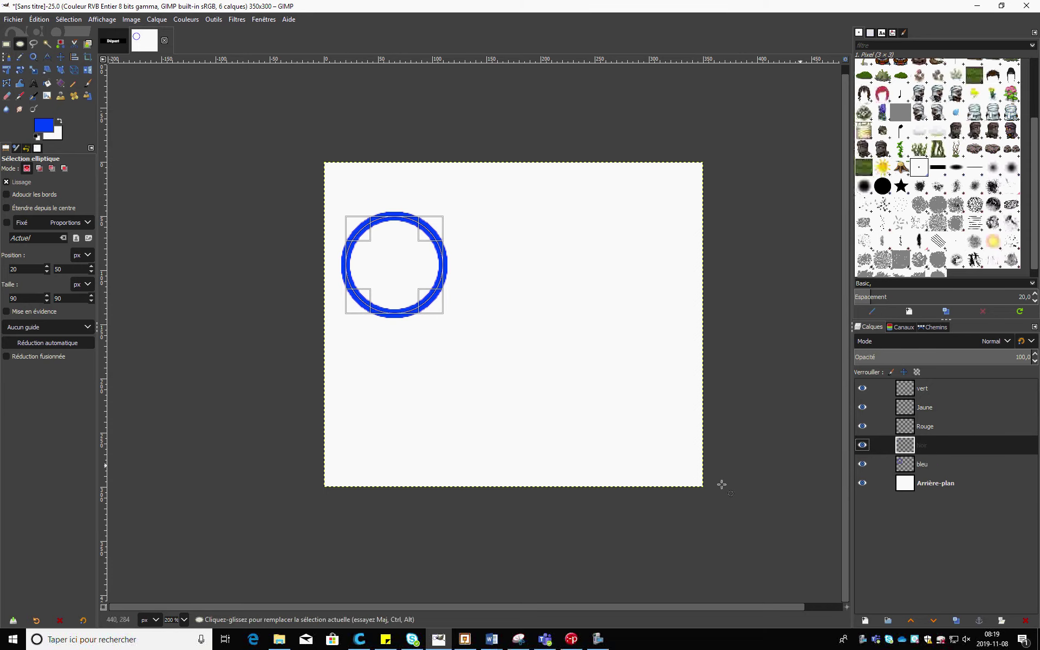
{"action": "left_click", "coordinate": [545, 639]}
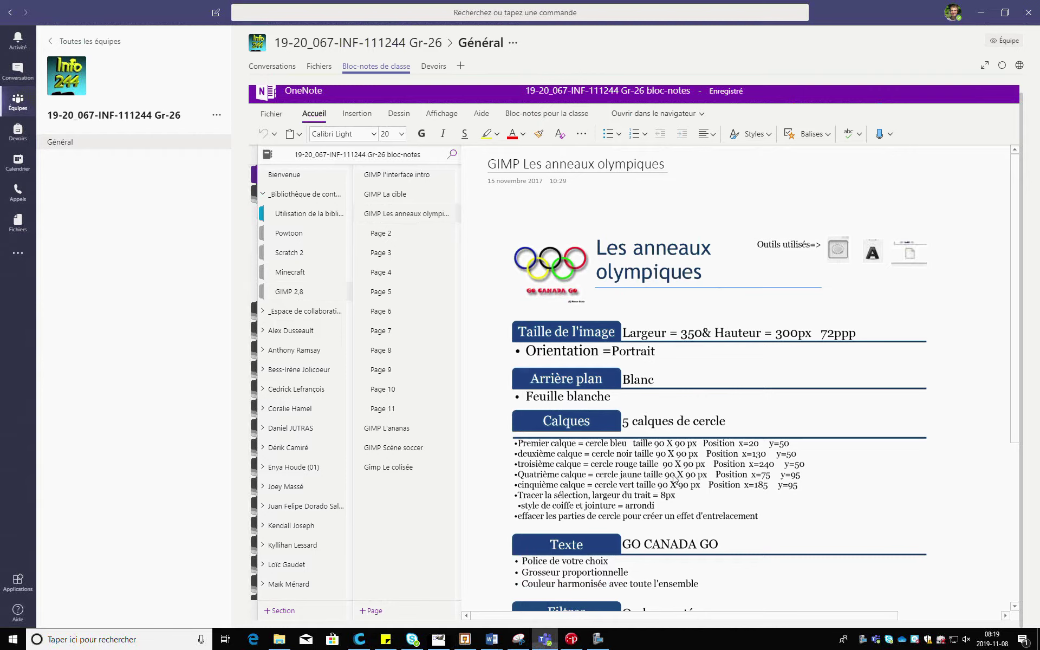
{"action": "key", "text": "alt+Tab"}
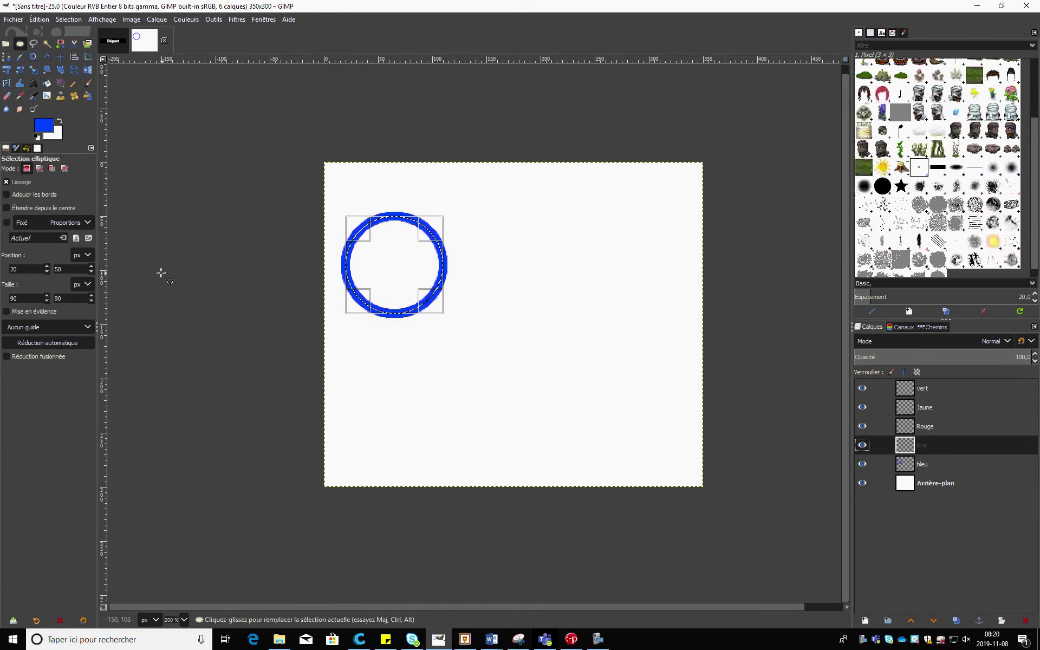
{"action": "double_click", "coordinate": [20, 269]}
{"action": "key", "text": "BackSpace"}
{"action": "type", "text": "30"}
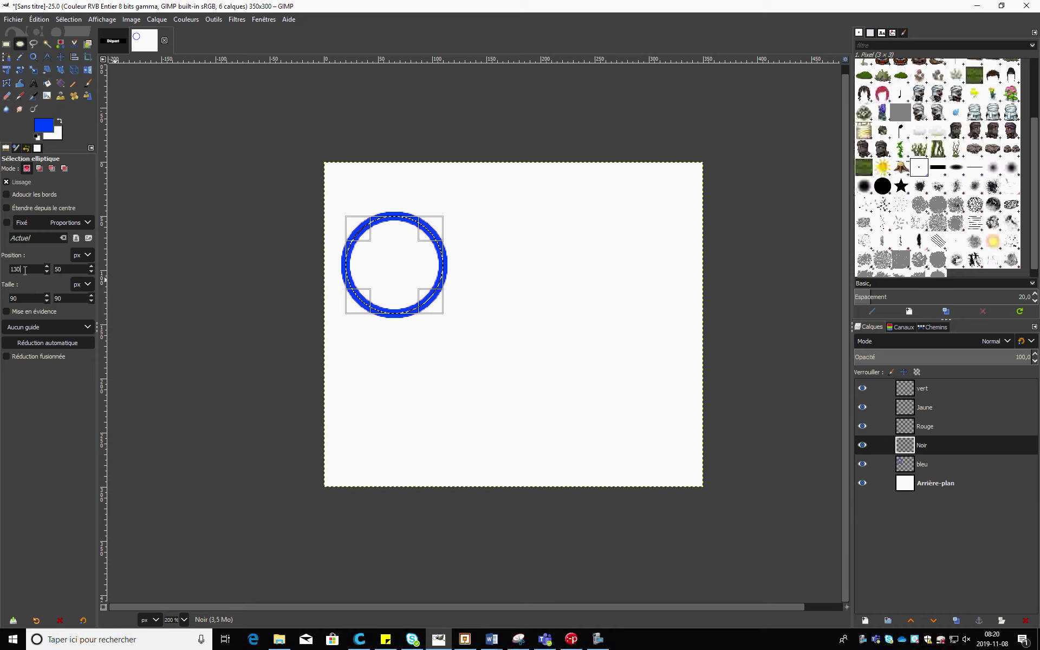
{"action": "key", "text": "Return"}
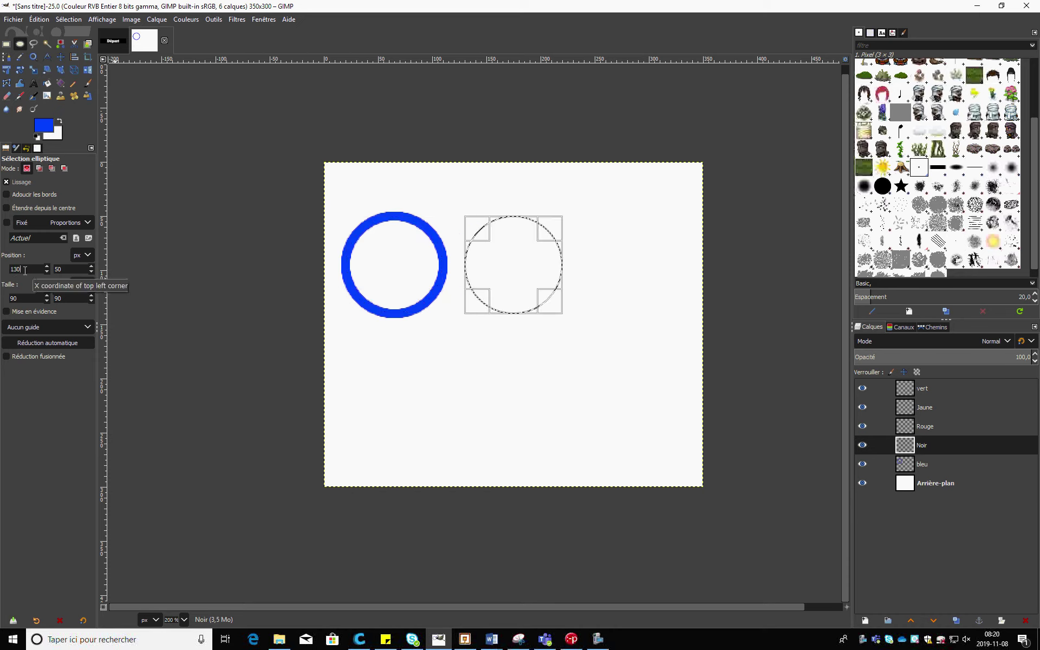
Reset the foreground colour to black and stroke the circular selection on the Noir layer with an 8 px solid line.
{"action": "left_click", "coordinate": [37, 137]}
{"action": "left_click", "coordinate": [40, 20]}
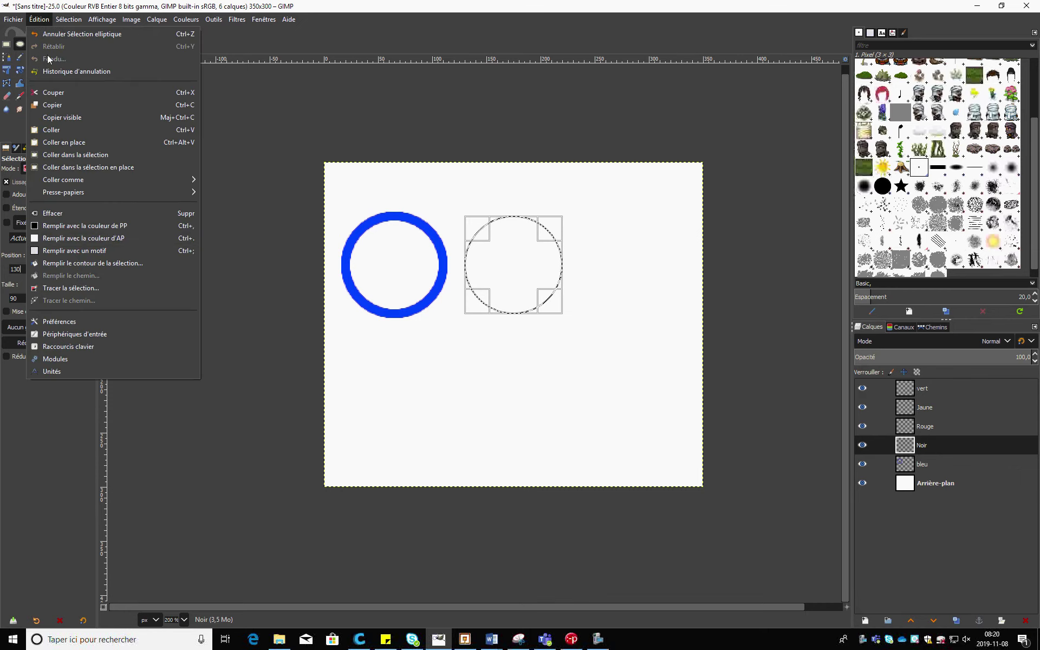
{"action": "left_click", "coordinate": [79, 288]}
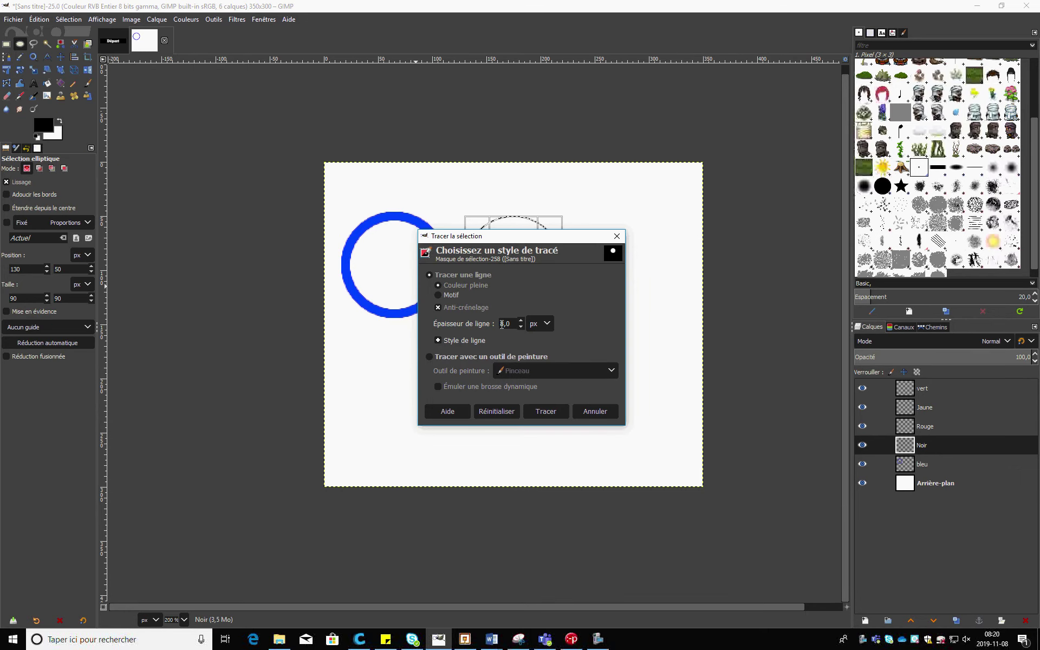
{"action": "left_click", "coordinate": [543, 412]}
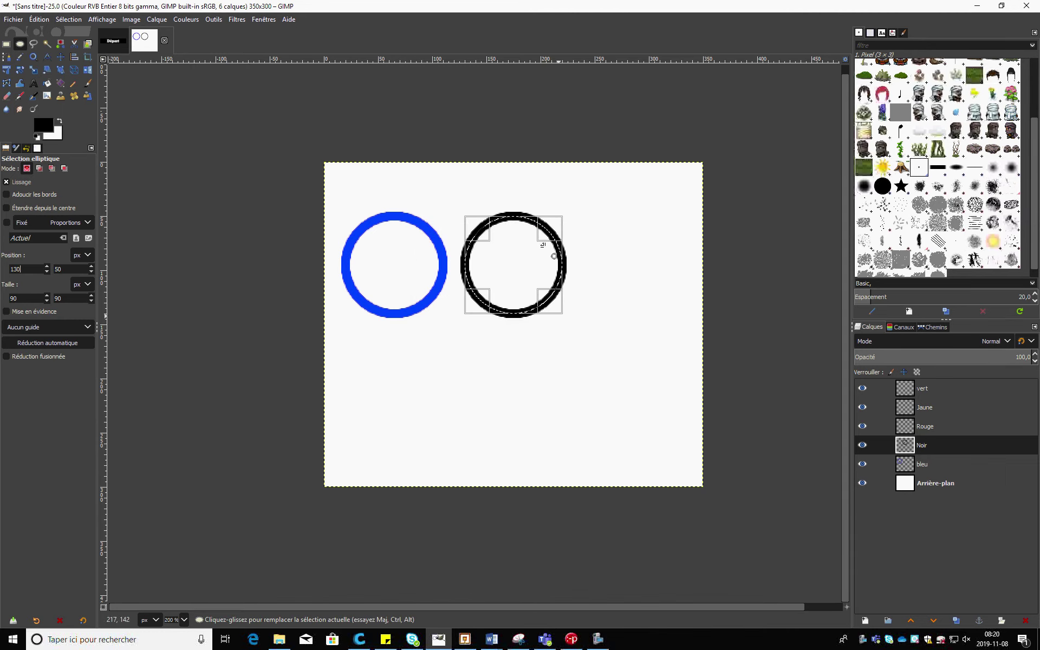
Activate the Rouge layer, look up the red circle's position in Teams, and set the elliptical selection's x position to 240 px in GIMP.
{"action": "left_click", "coordinate": [946, 428]}
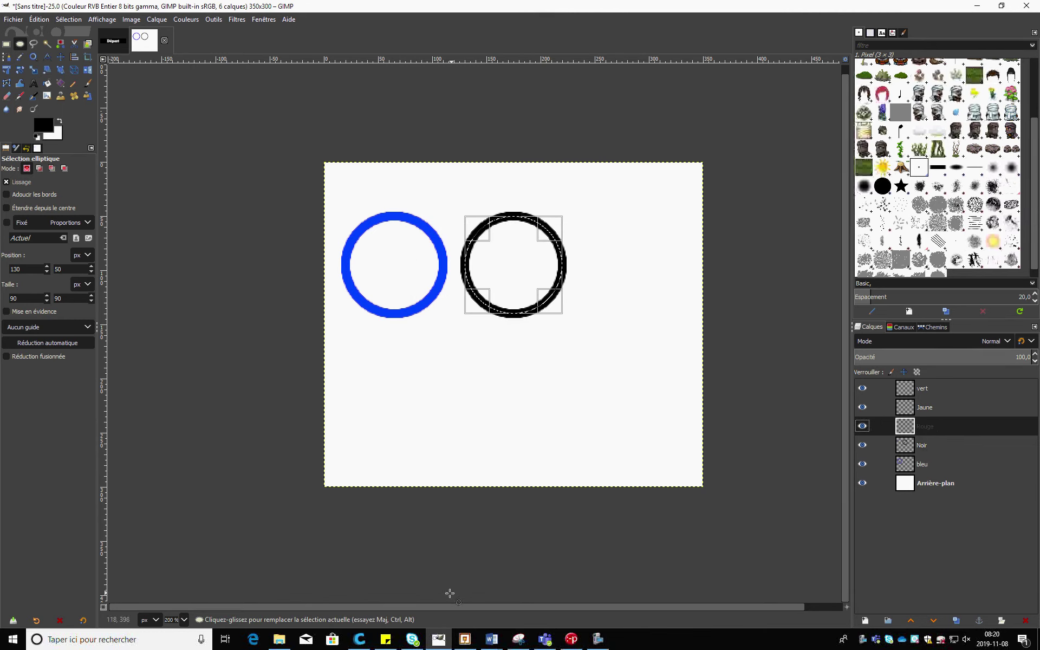
{"action": "left_click", "coordinate": [544, 639]}
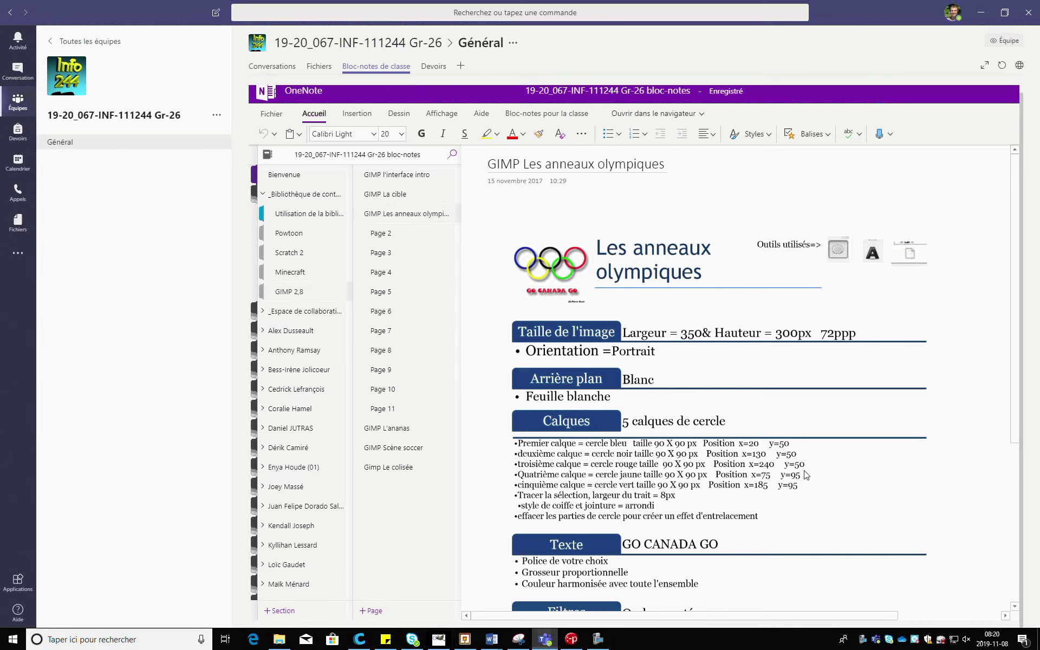
{"action": "left_click", "coordinate": [439, 639]}
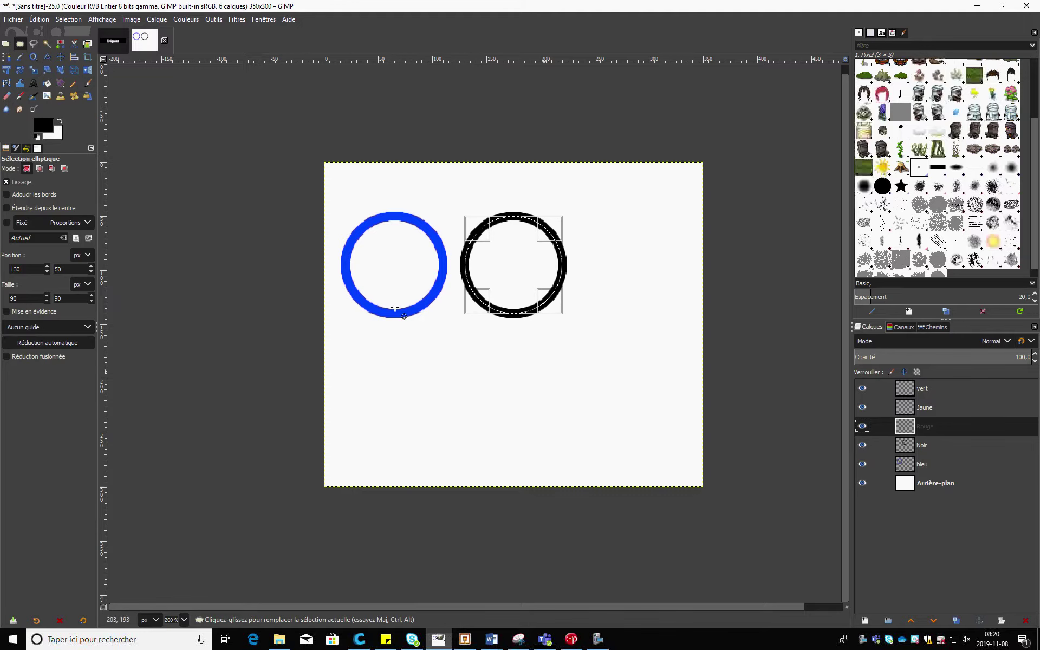
{"action": "double_click", "coordinate": [16, 270]}
{"action": "type", "text": "240"}
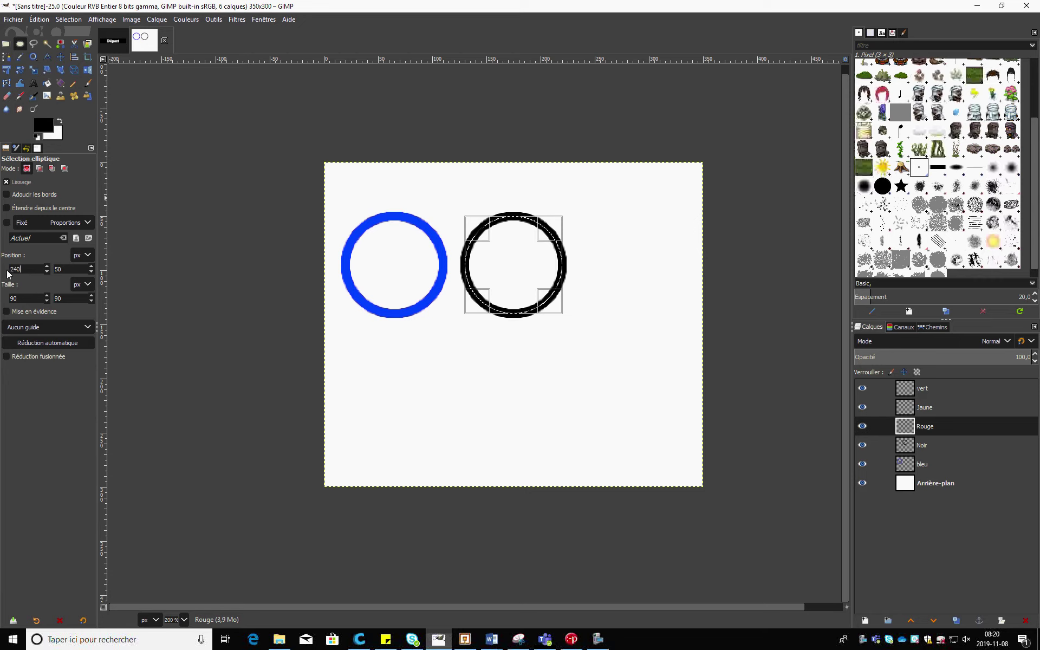
{"action": "key", "text": "Return"}
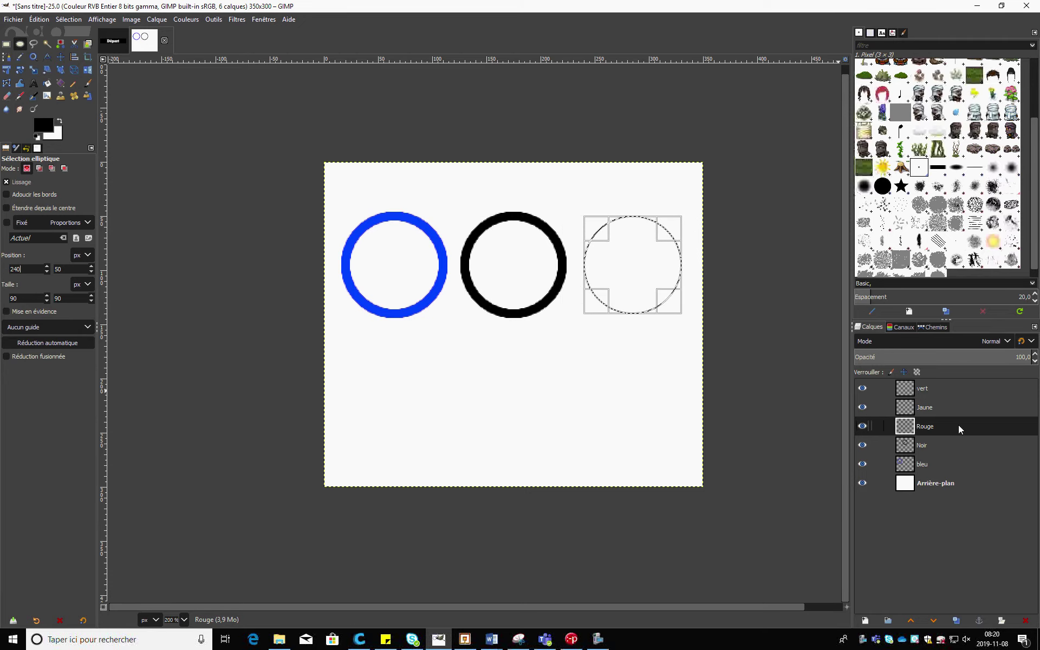
Set the foreground colour to red (ee1a2d) and stroke the circular selection on the Rouge layer with an 8 px solid line.
{"action": "left_click", "coordinate": [43, 129]}
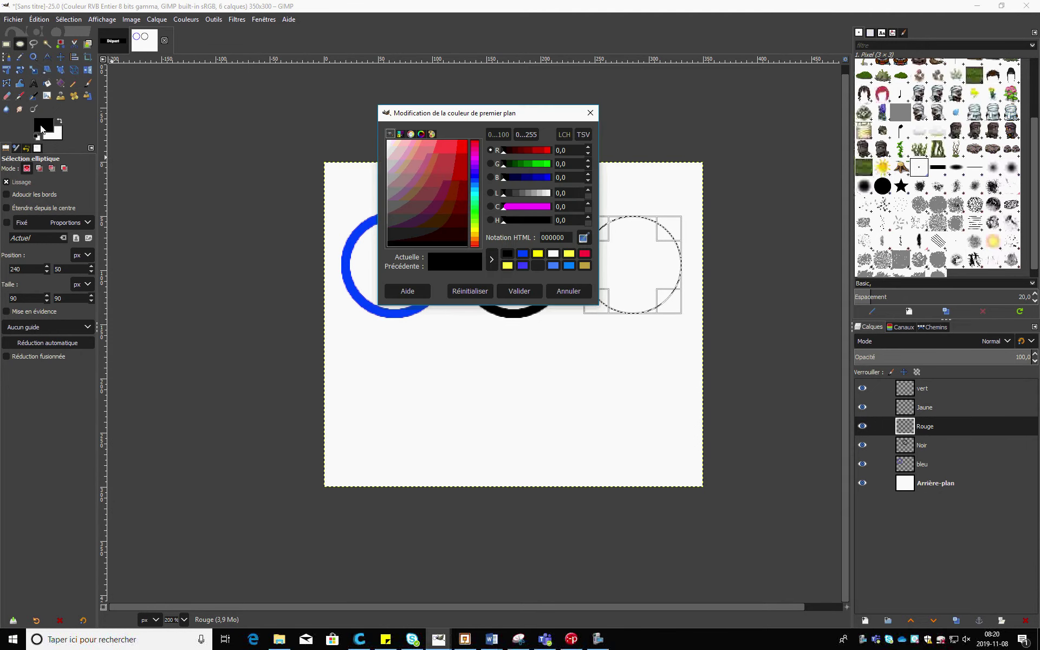
{"action": "left_click", "coordinate": [584, 253]}
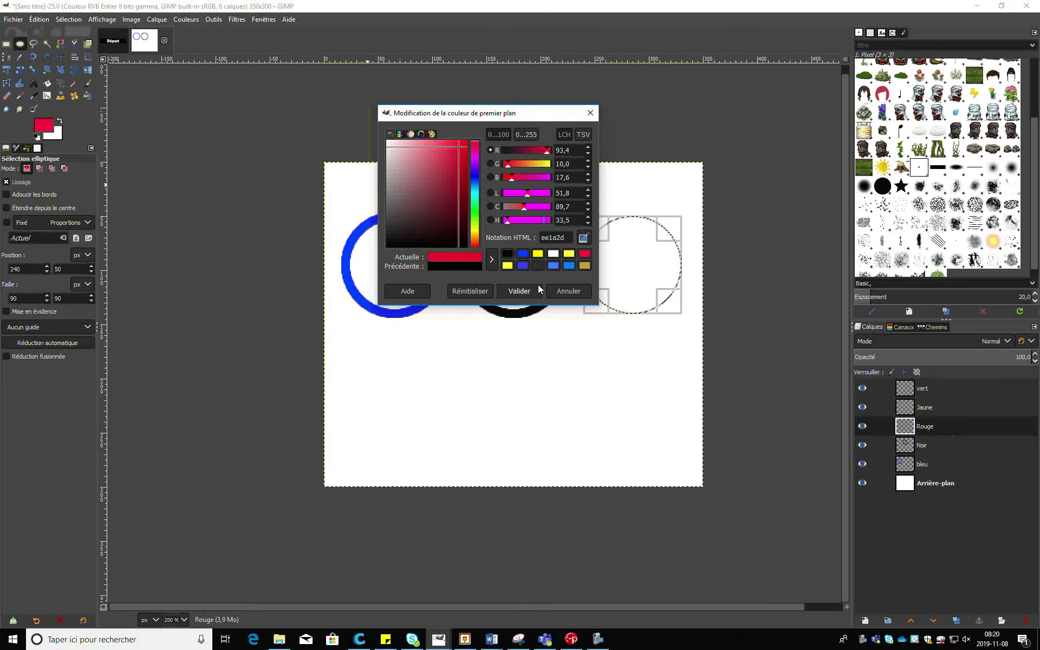
{"action": "left_click", "coordinate": [519, 291]}
{"action": "left_click", "coordinate": [39, 19]}
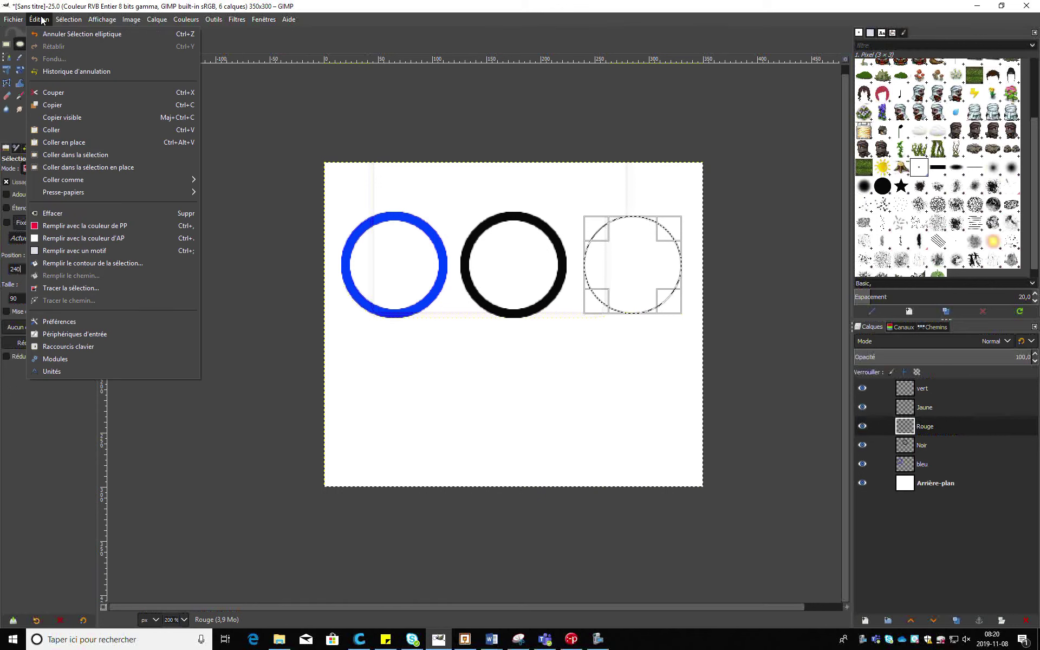
{"action": "left_click", "coordinate": [71, 287]}
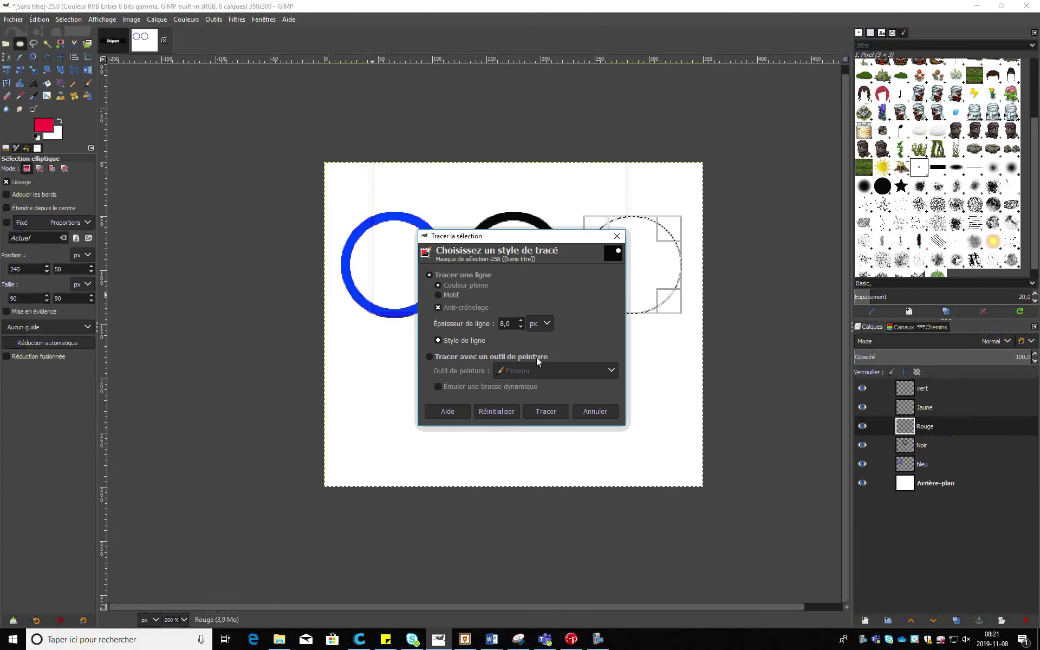
{"action": "left_click", "coordinate": [549, 411]}
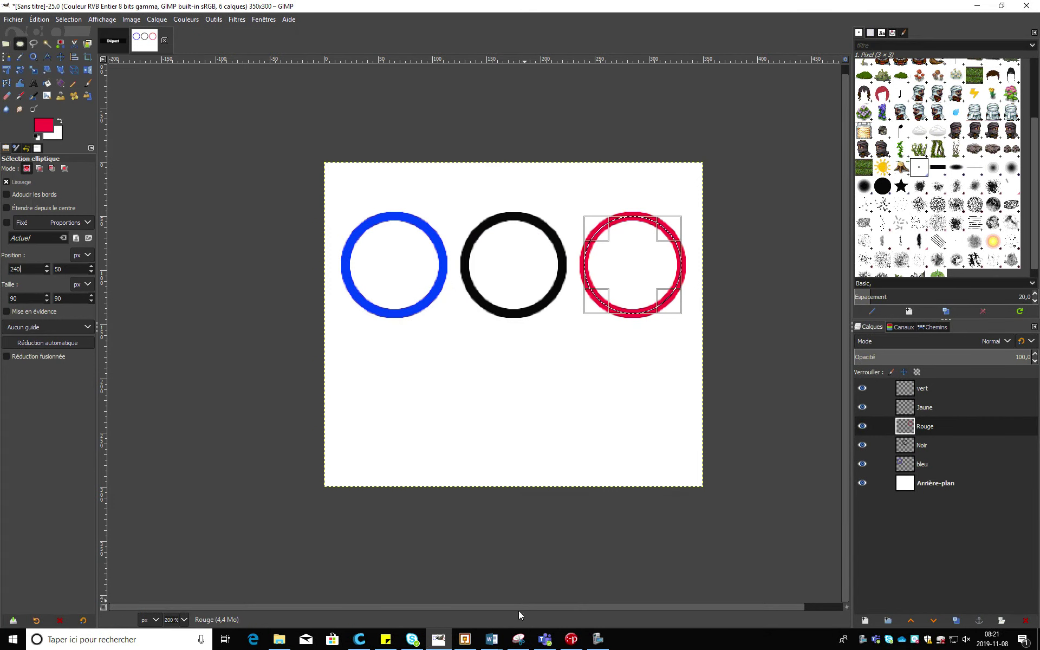
Make the Jaune layer active and set the foreground colour to yellow from the colour history.
{"action": "left_click", "coordinate": [931, 412]}
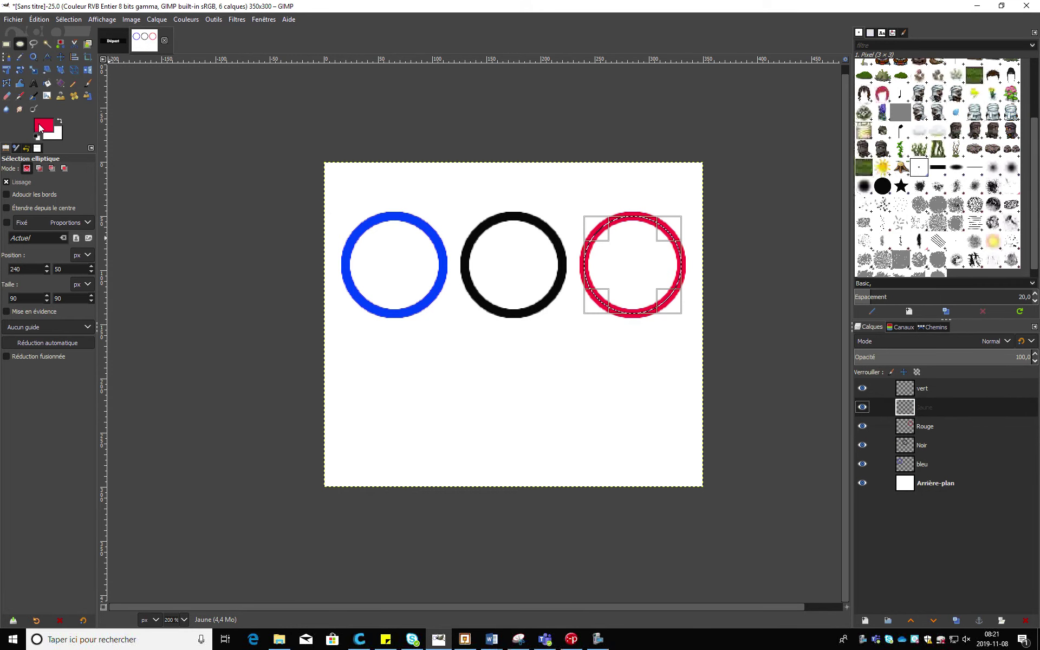
{"action": "left_click", "coordinate": [40, 127]}
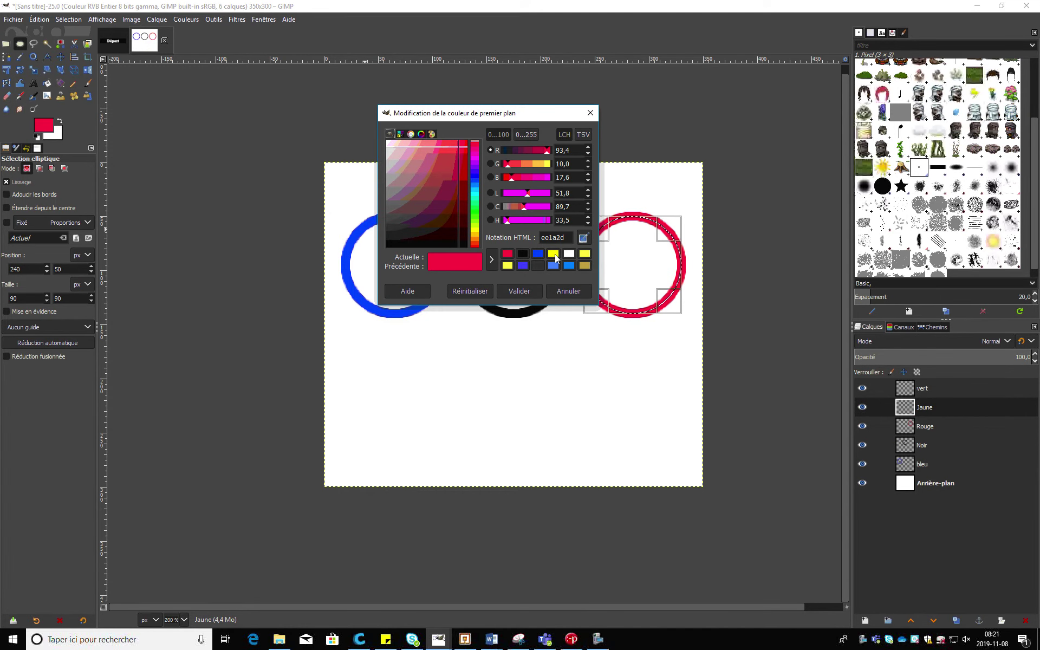
{"action": "left_click", "coordinate": [555, 255]}
{"action": "left_click", "coordinate": [518, 290]}
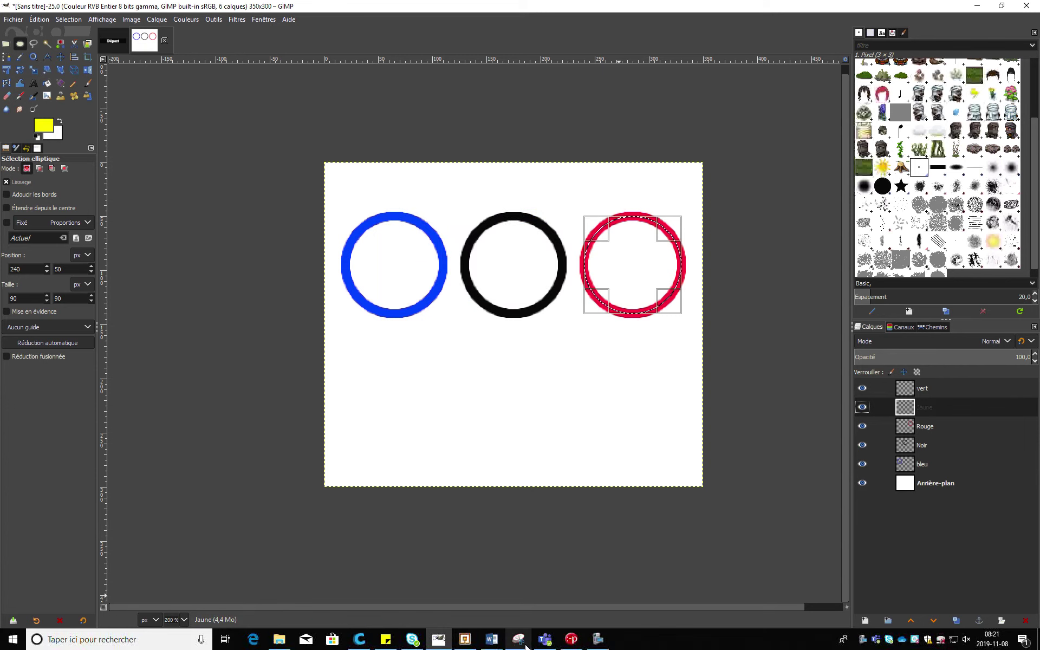
Look up the yellow circle's position in Teams and set the elliptical selection's position to x 75, y 95 px in GIMP.
{"action": "left_click", "coordinate": [545, 639]}
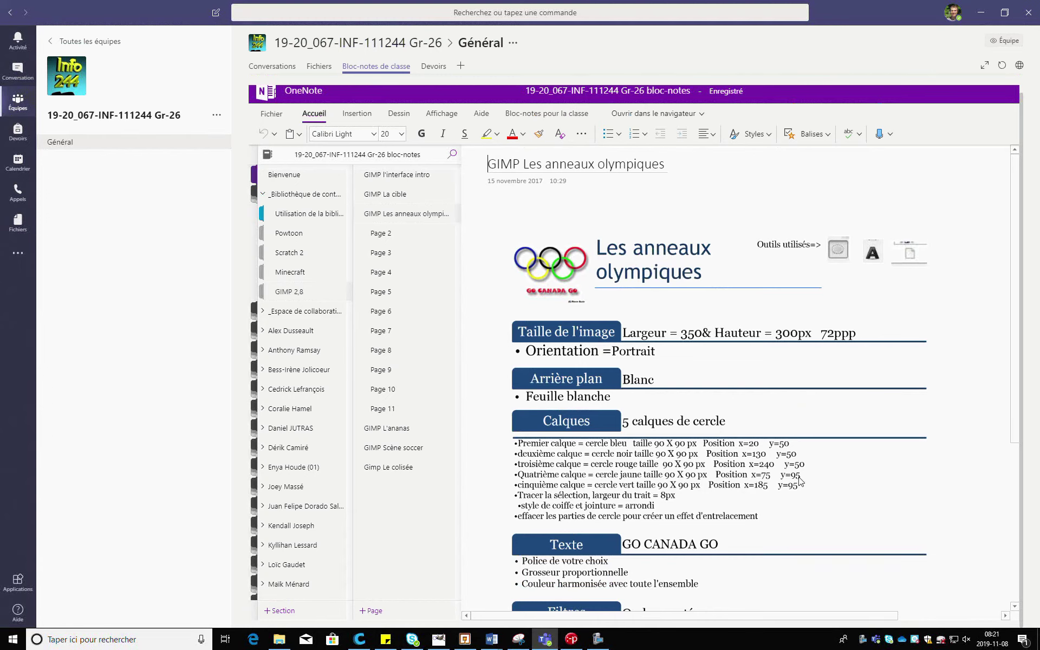
{"action": "key", "text": "alt+Tab"}
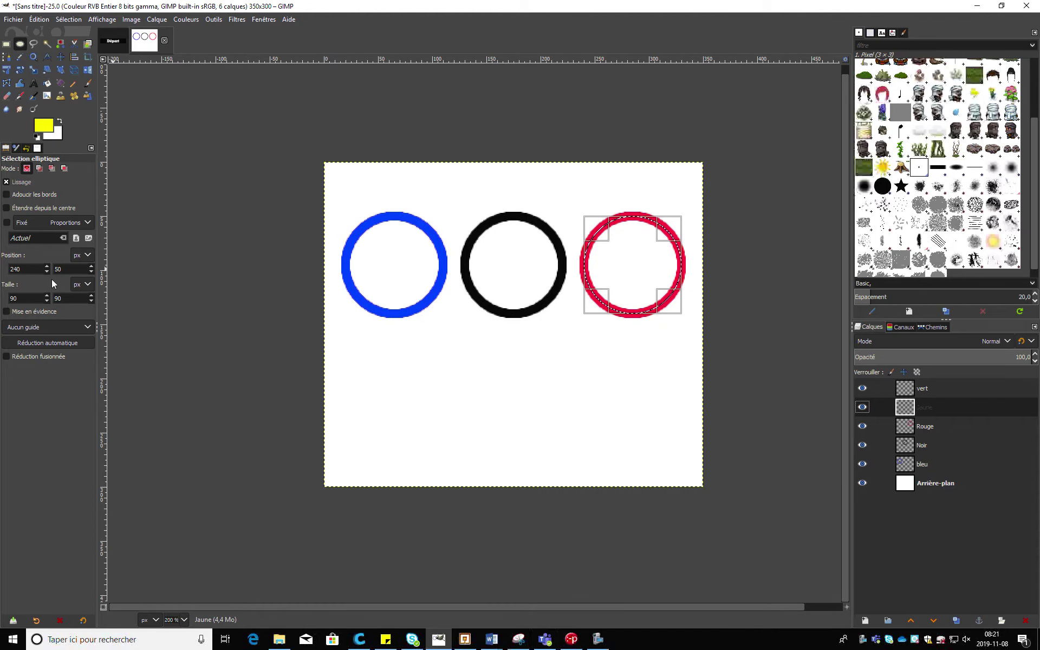
{"action": "double_click", "coordinate": [27, 268]}
{"action": "type", "text": "75"}
{"action": "double_click", "coordinate": [67, 268]}
{"action": "type", "text": "95"}
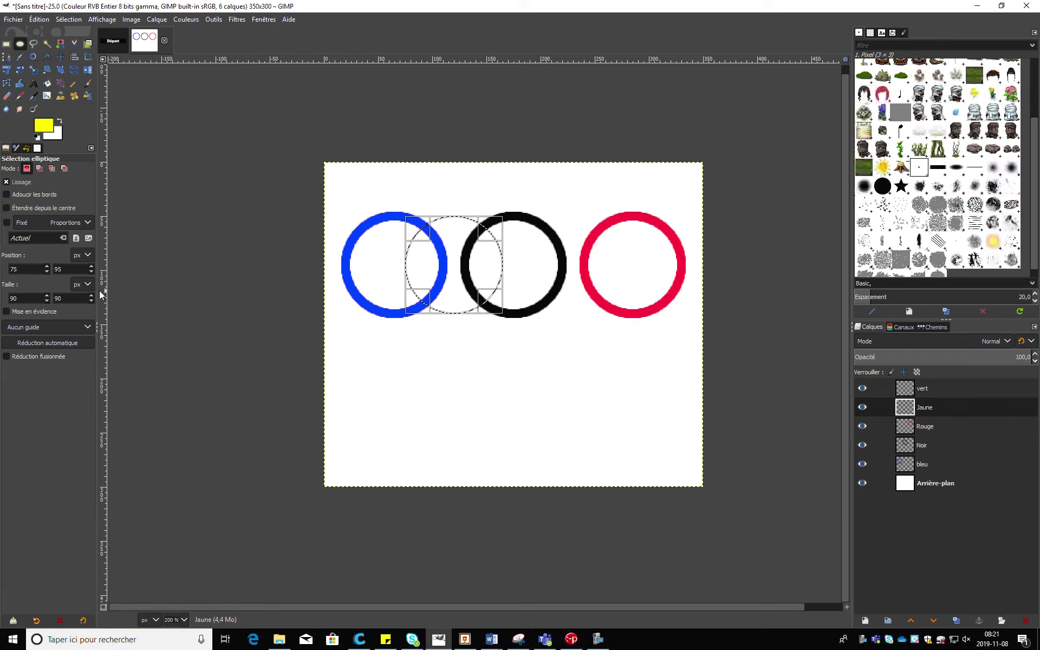
{"action": "key", "text": "Return"}
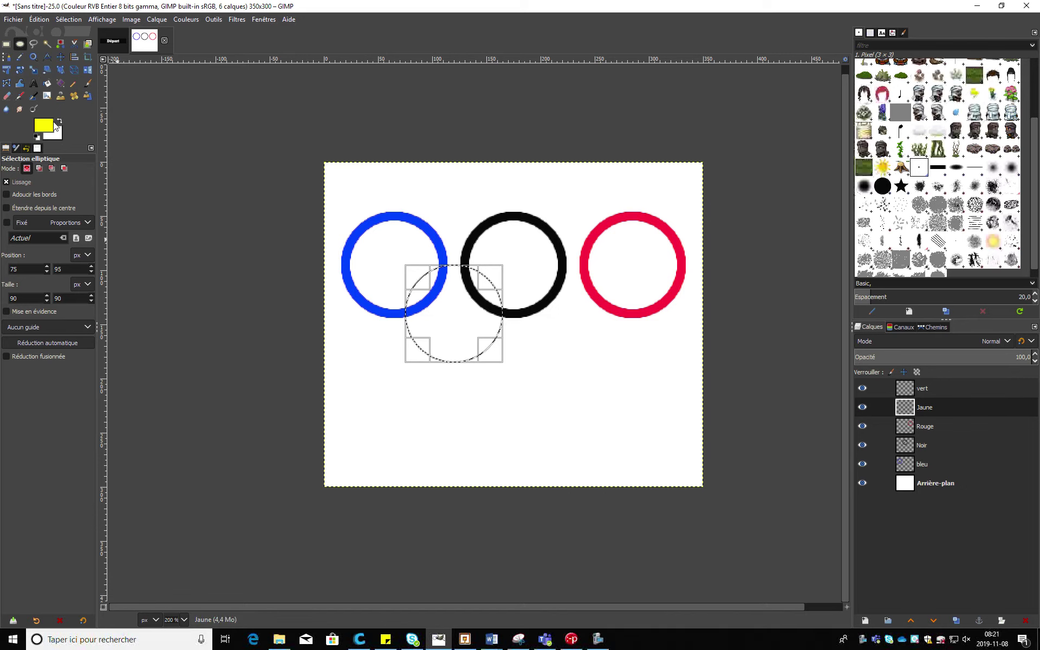
Stroke the circular selection on the Jaune layer with an 8 px solid yellow line.
{"action": "left_click", "coordinate": [39, 19]}
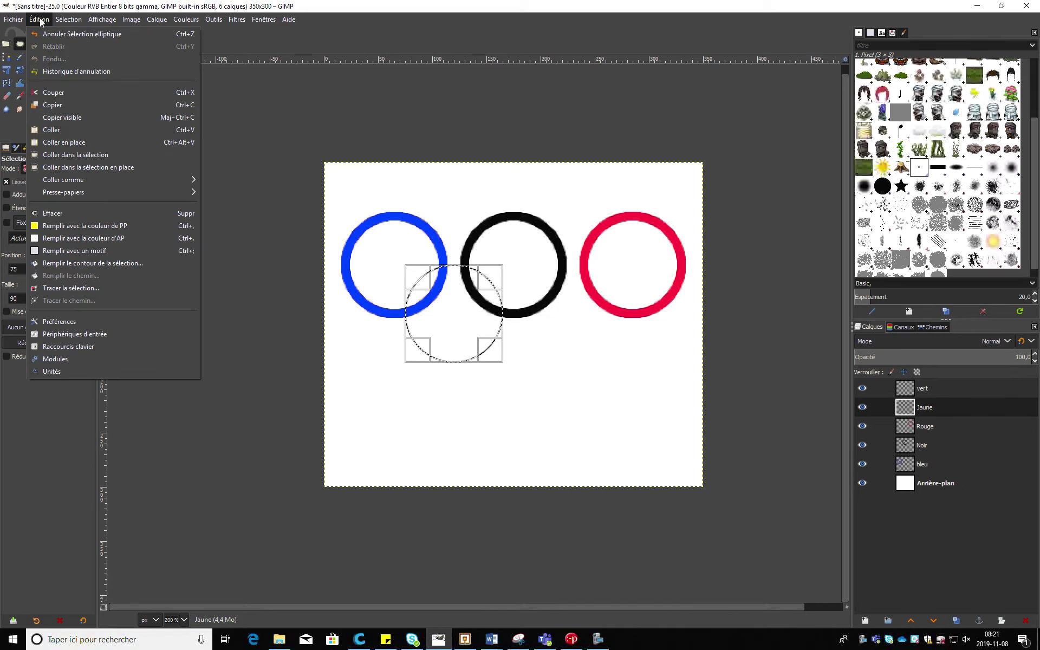
{"action": "left_click", "coordinate": [86, 288]}
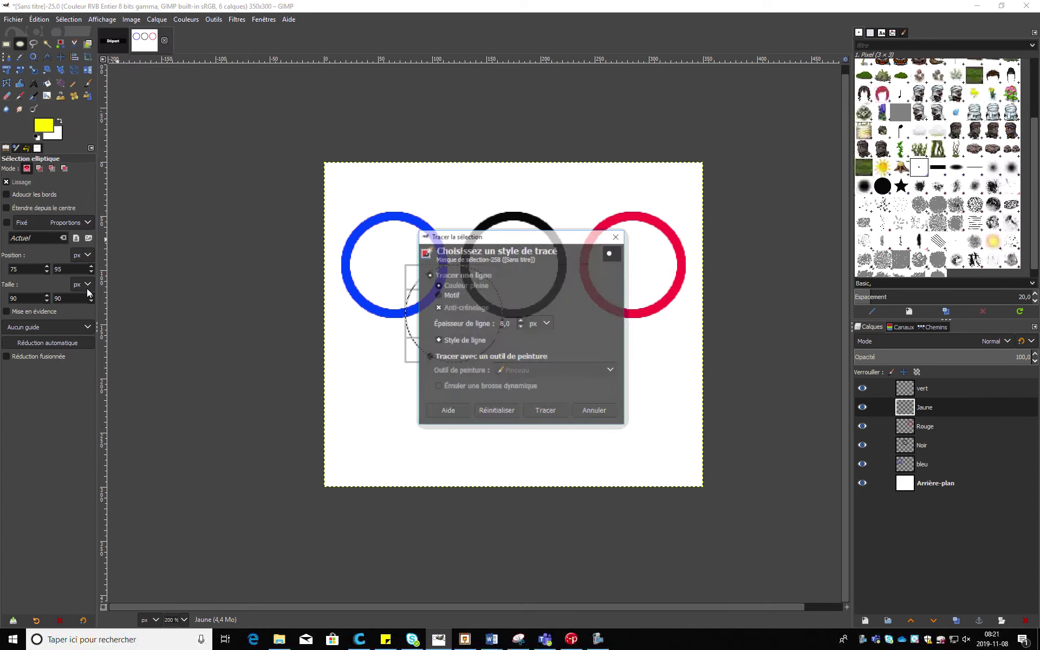
{"action": "left_click", "coordinate": [557, 410]}
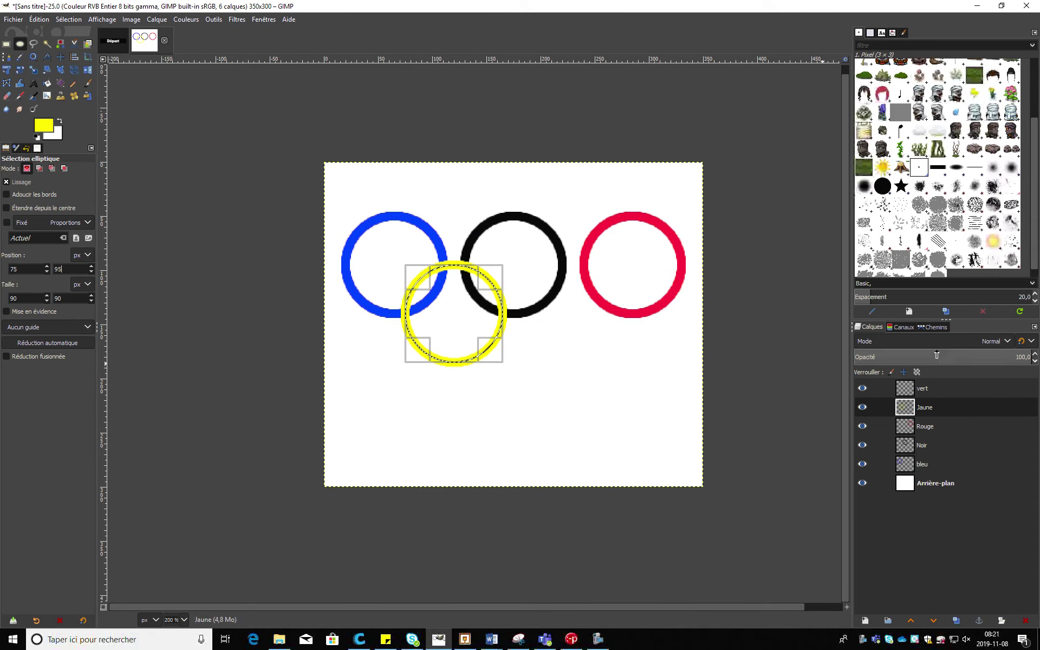
Activate the vert layer, look up the green circle's position in Teams, and set the elliptical selection's x position to 185 px in GIMP.
{"action": "left_click", "coordinate": [942, 388]}
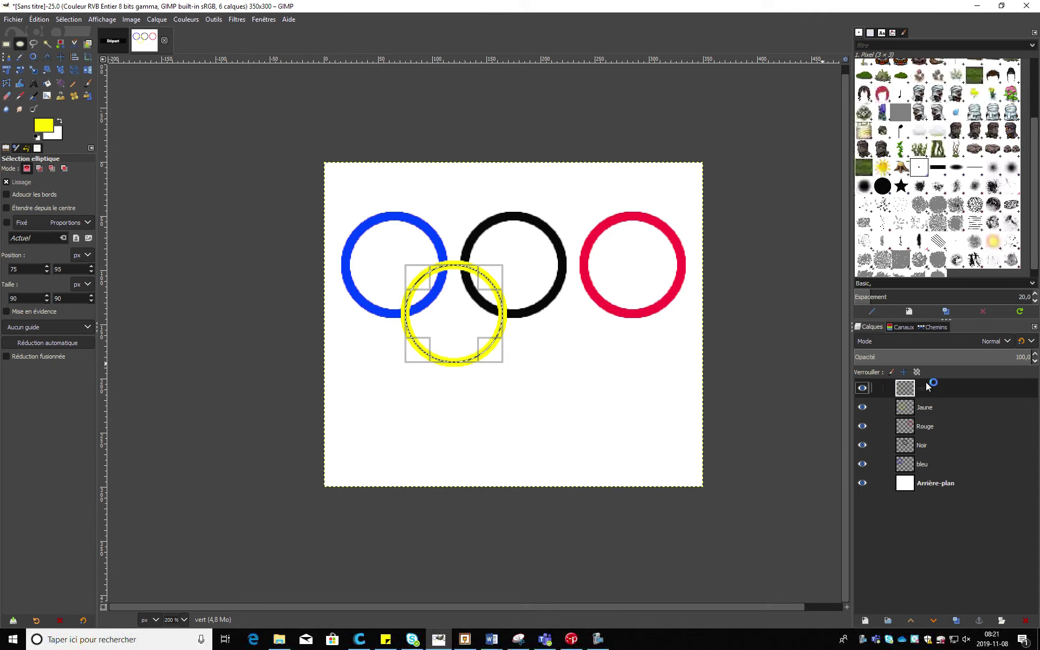
{"action": "left_click", "coordinate": [544, 639]}
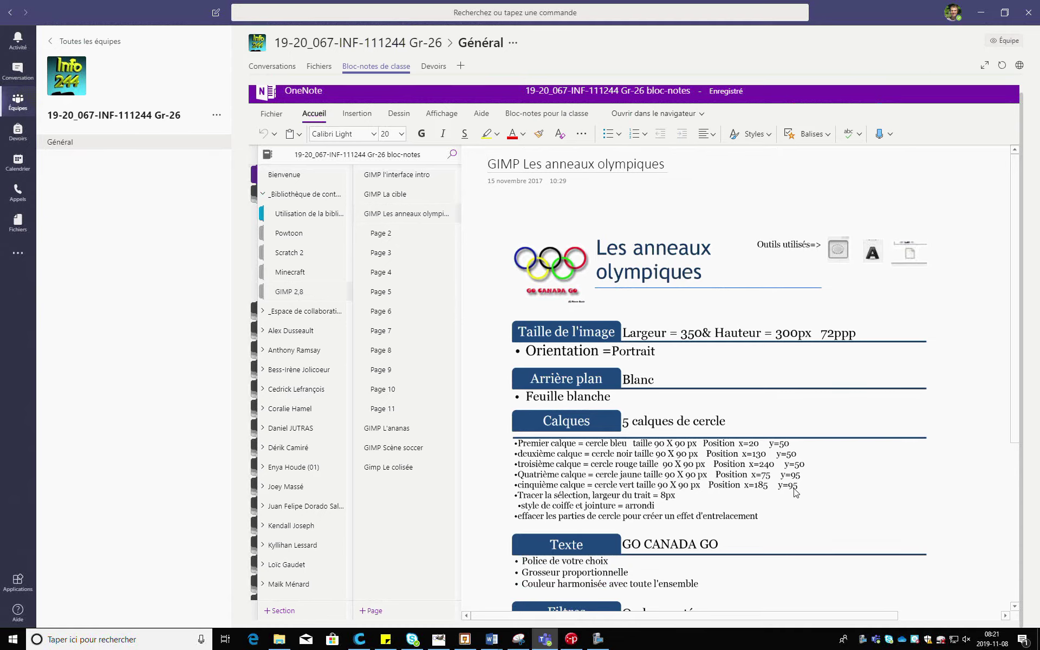
{"action": "left_click", "coordinate": [438, 639]}
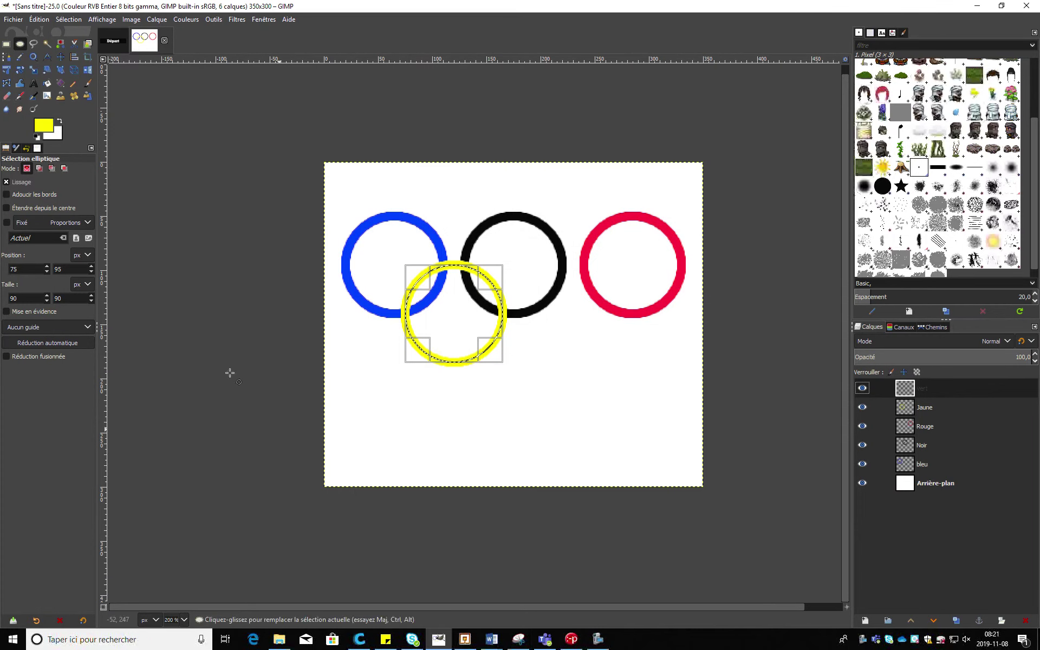
{"action": "double_click", "coordinate": [23, 269]}
{"action": "type", "text": "185"}
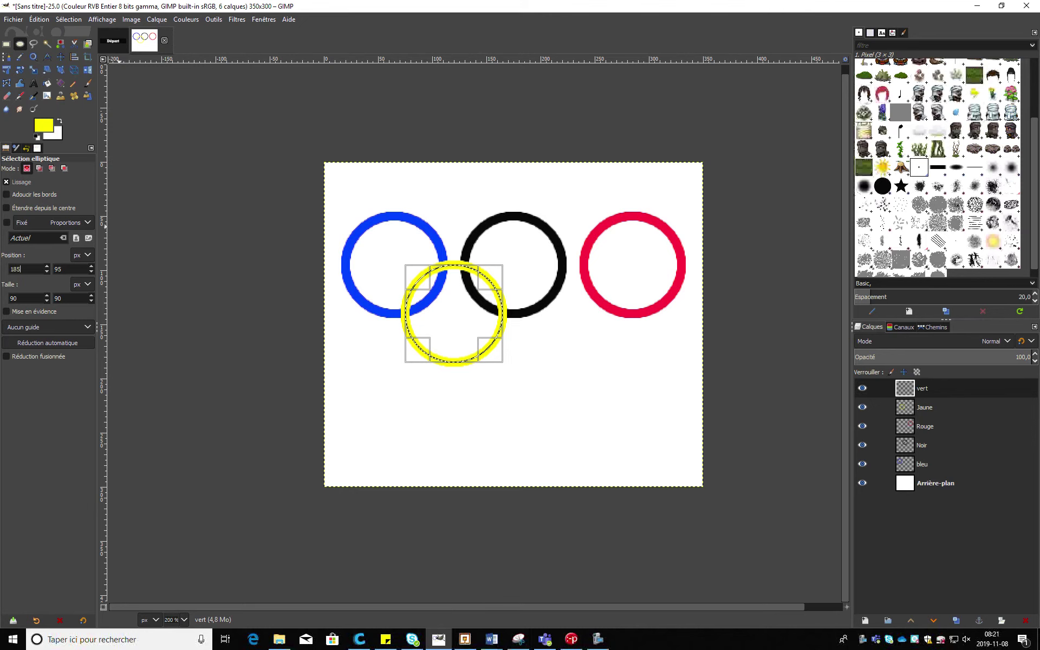
{"action": "key", "text": "Return"}
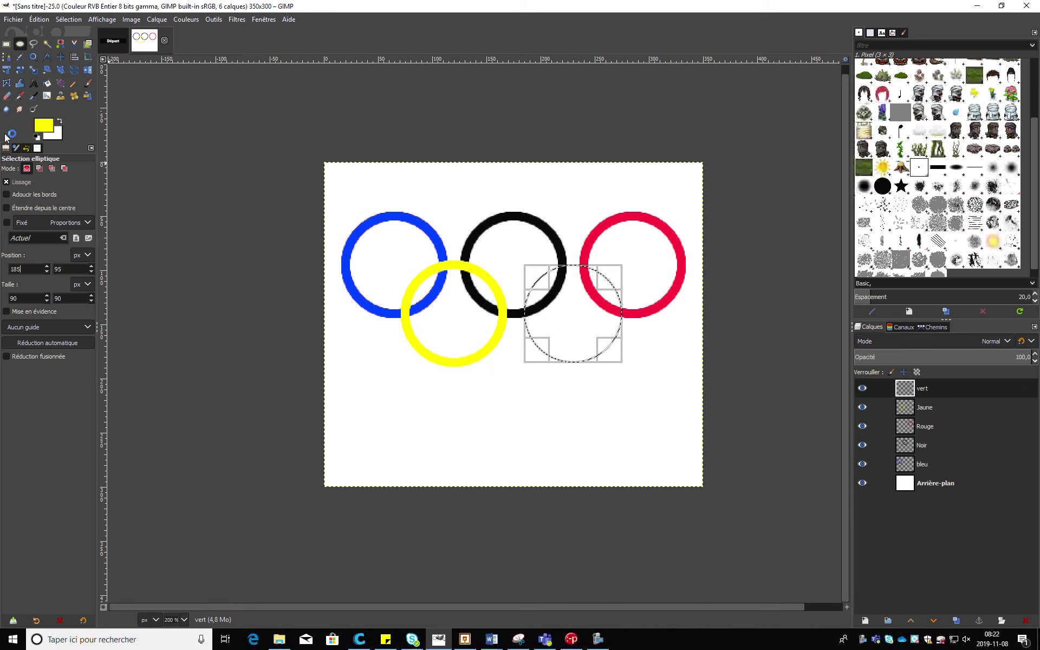
Set the foreground colour to a slightly darkened bright green.
{"action": "left_click", "coordinate": [44, 126]}
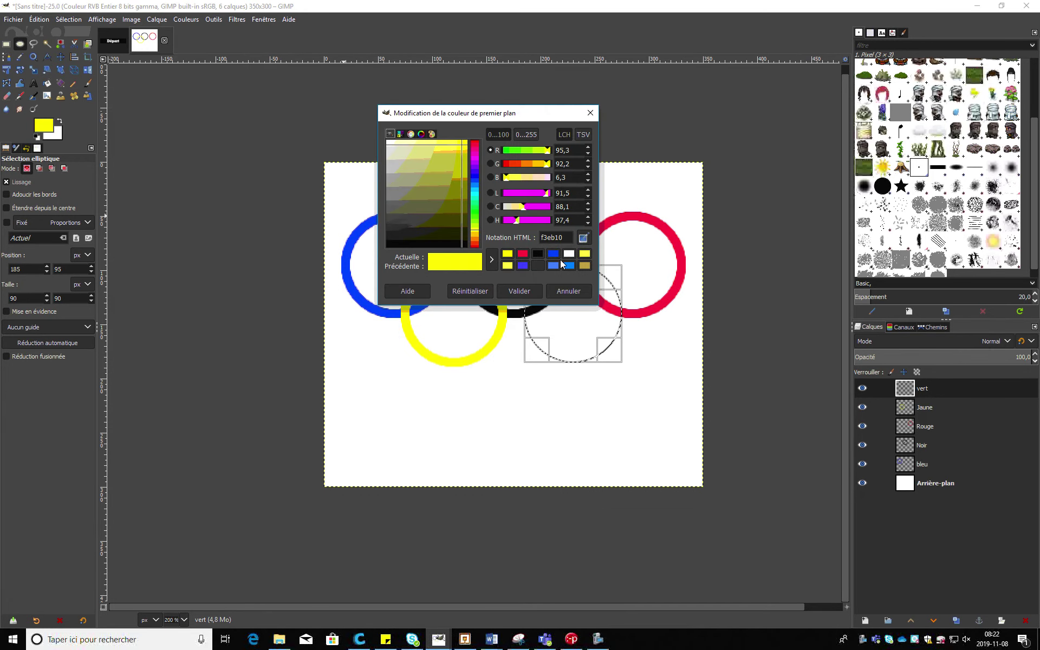
{"action": "left_click", "coordinate": [475, 220]}
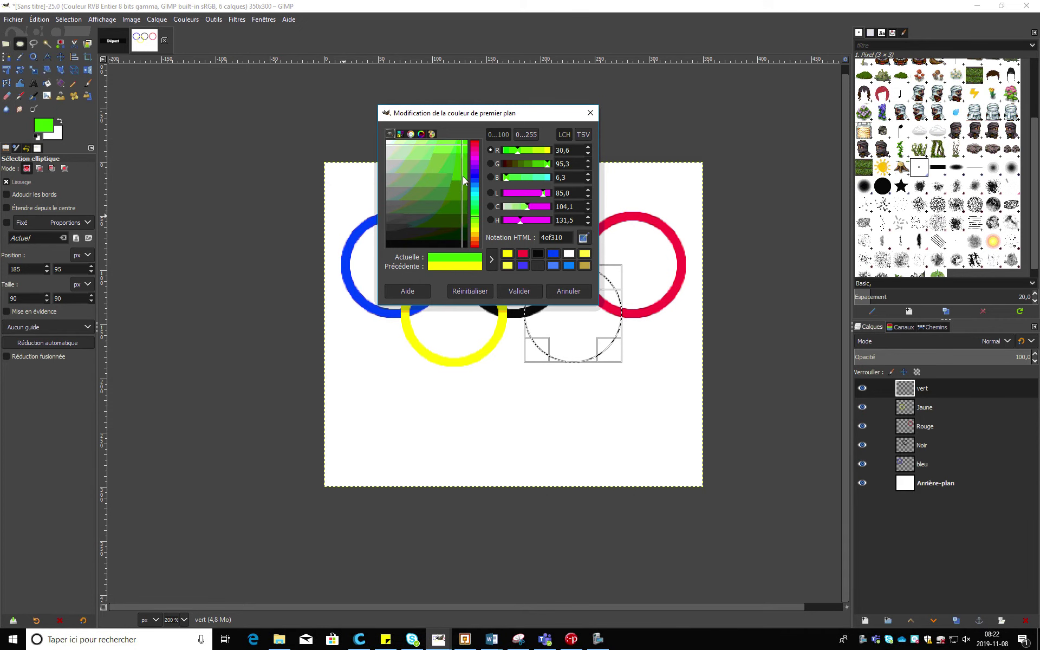
{"action": "left_click_drag", "start_coordinate": [463, 144], "coordinate": [466, 169]}
{"action": "left_click", "coordinate": [528, 294]}
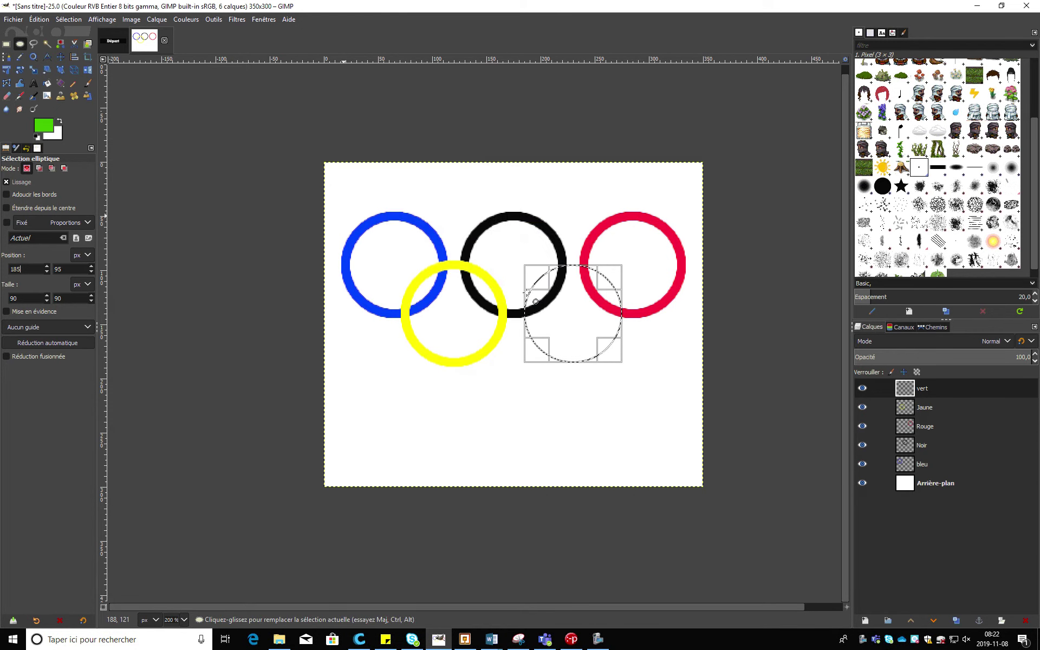
Stroke the circular selection on the vert layer with an 8 px solid line and clear the selection.
{"action": "left_click", "coordinate": [42, 20]}
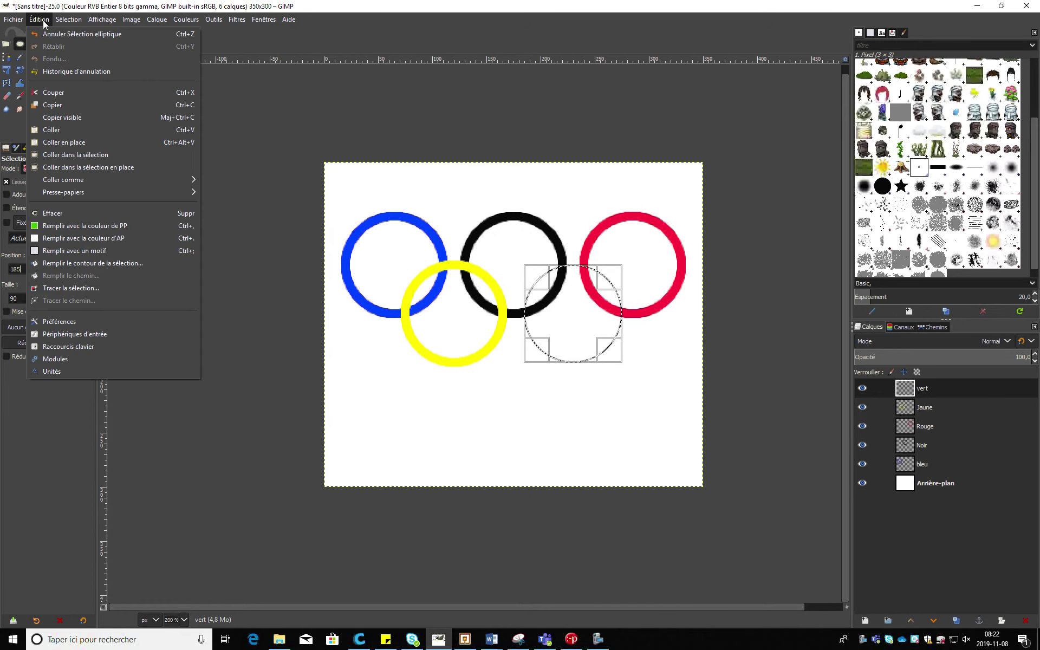
{"action": "left_click", "coordinate": [79, 288]}
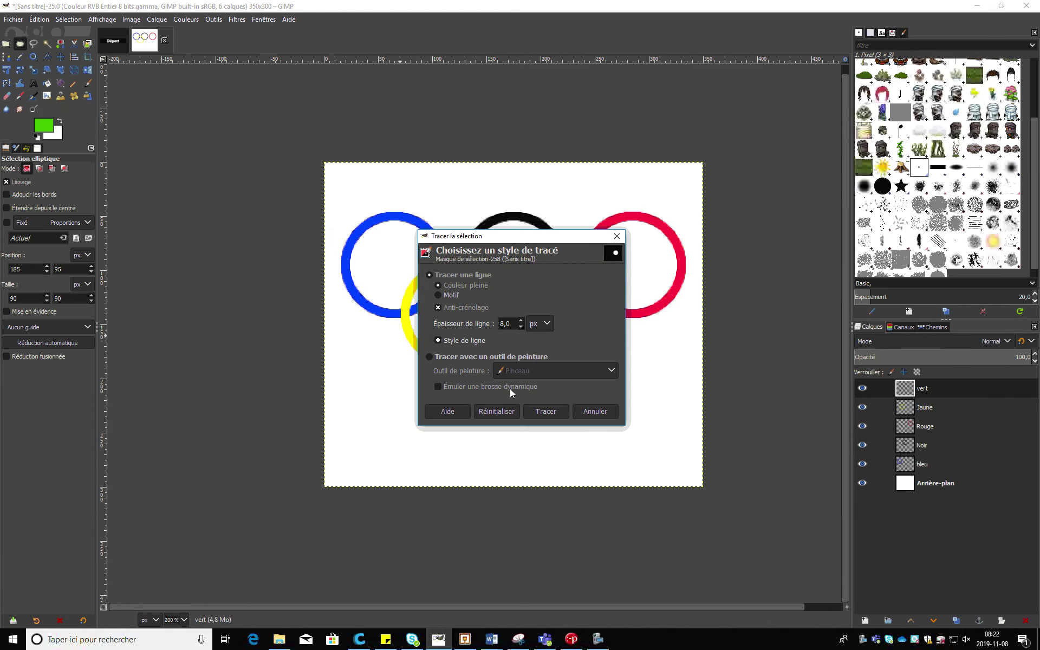
{"action": "left_click", "coordinate": [551, 412]}
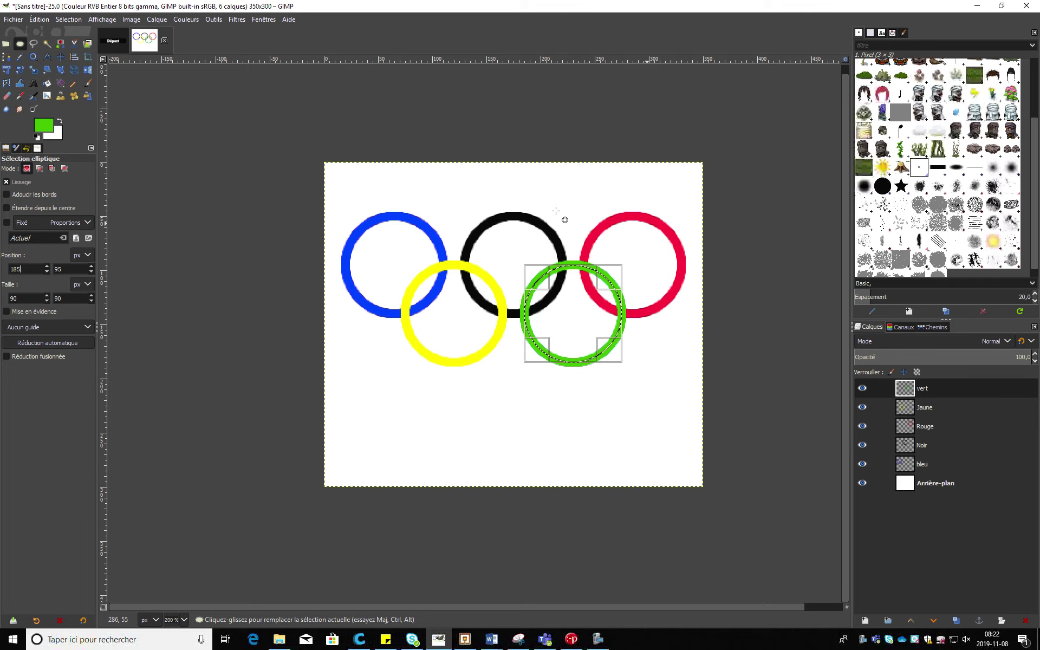
{"action": "key", "text": "alt+s"}
{"action": "key", "text": "Down"}
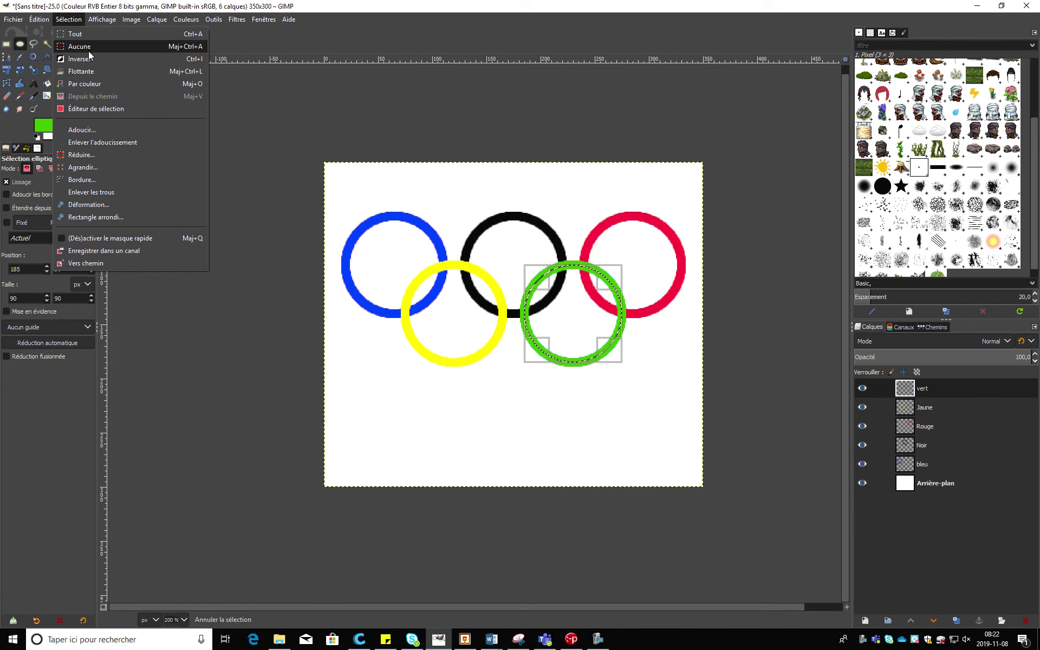
{"action": "key", "text": "Return"}
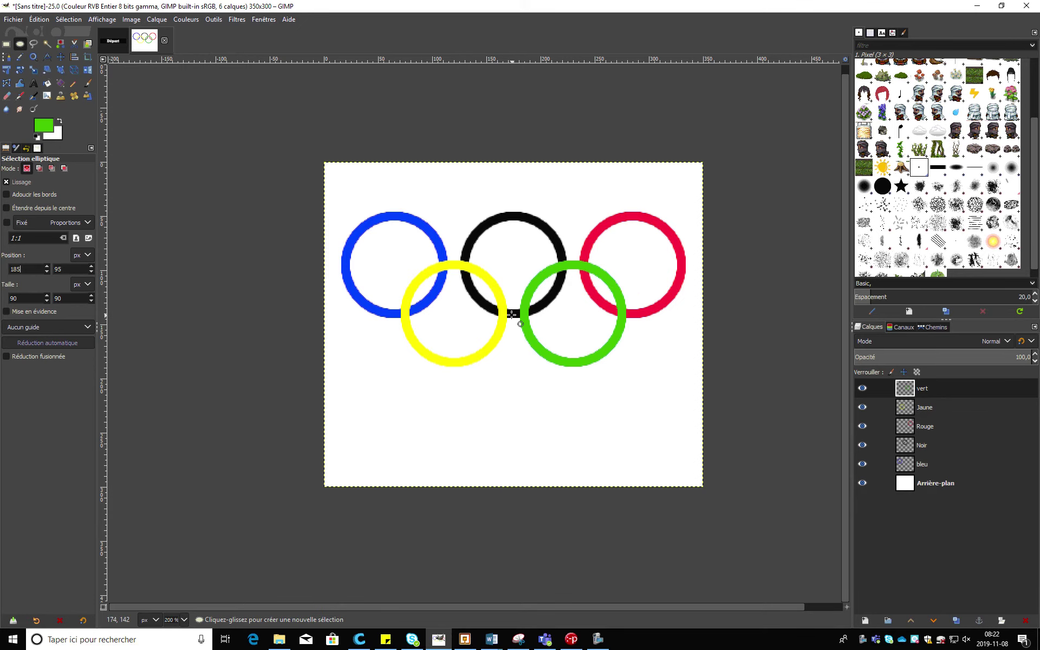
Check the interlacing instruction in Teams, then activate the Jaune layer in GIMP and choose the Eraser with the 1. Pixel brush.
{"action": "left_click", "coordinate": [548, 642]}
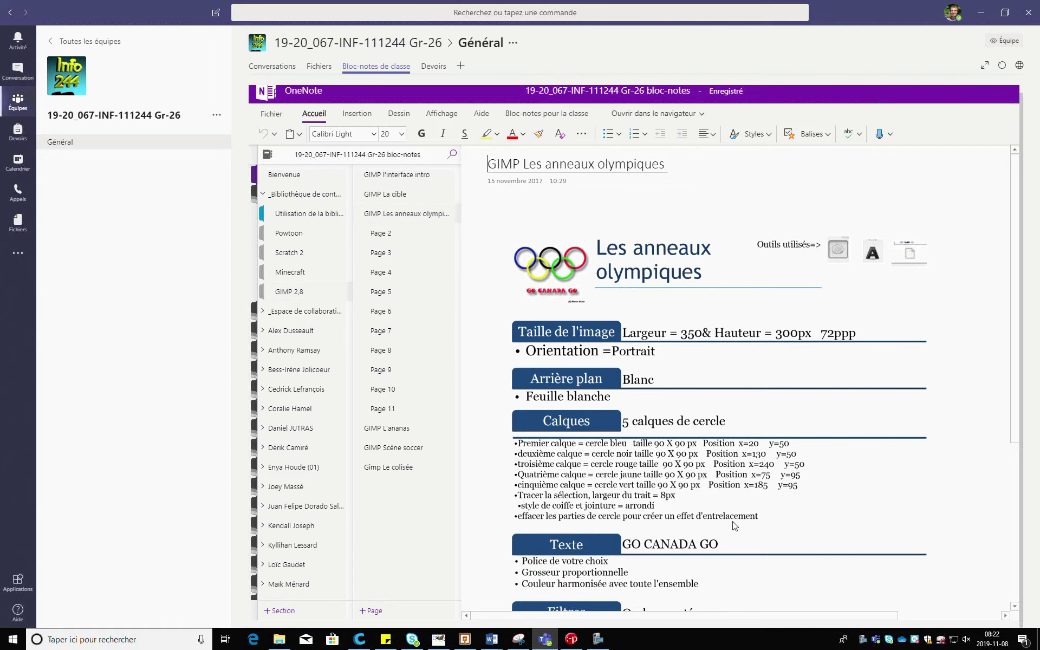
{"action": "key", "text": "alt+Tab"}
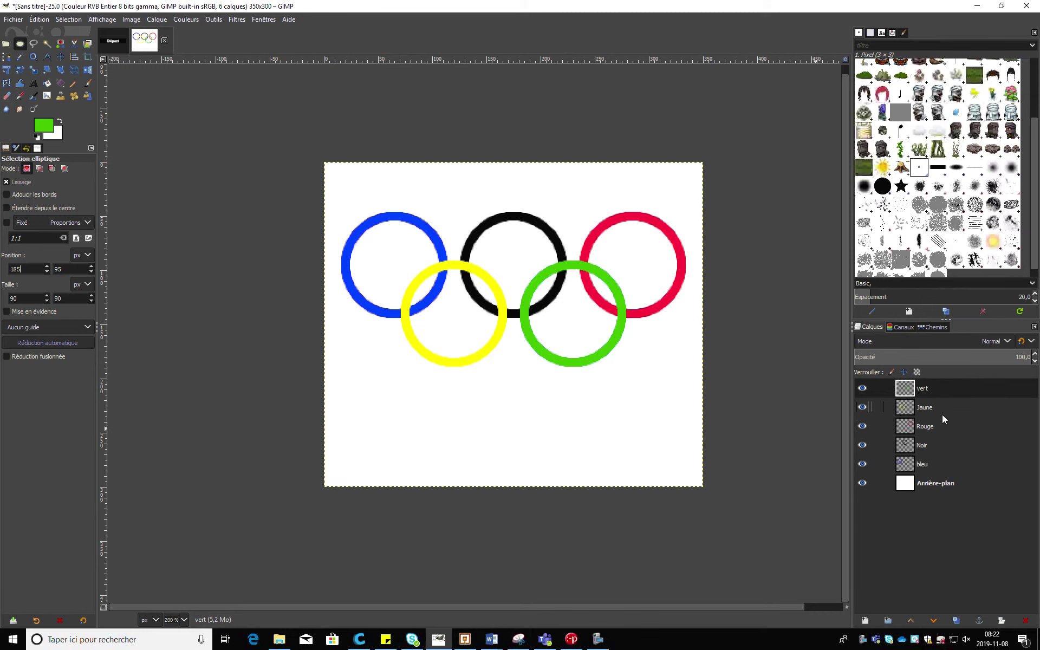
{"action": "left_click", "coordinate": [929, 408]}
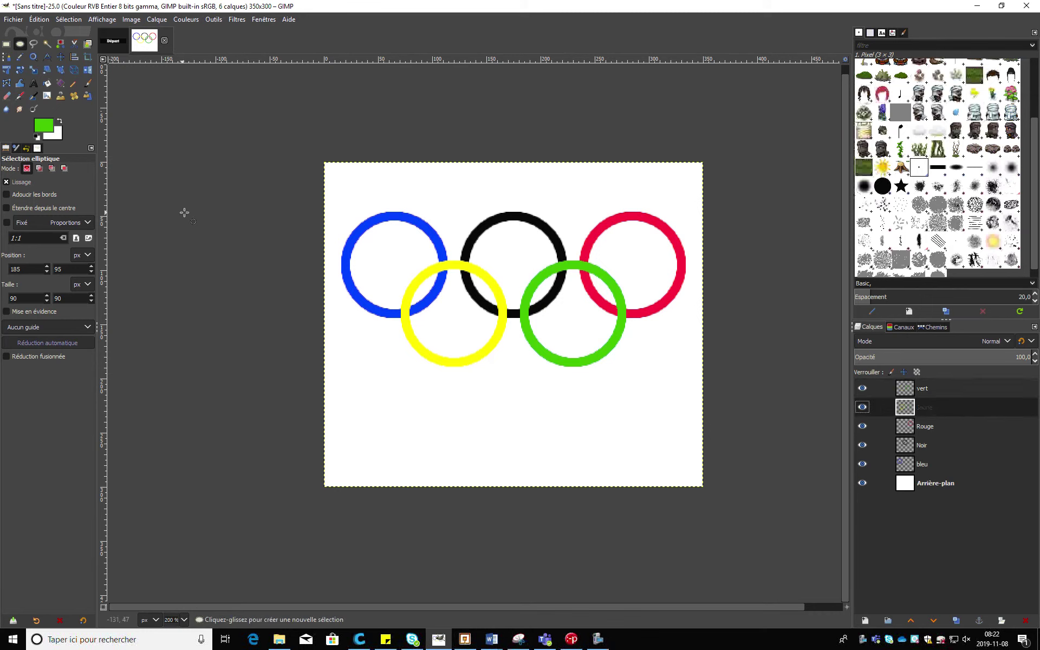
{"action": "left_click", "coordinate": [8, 100]}
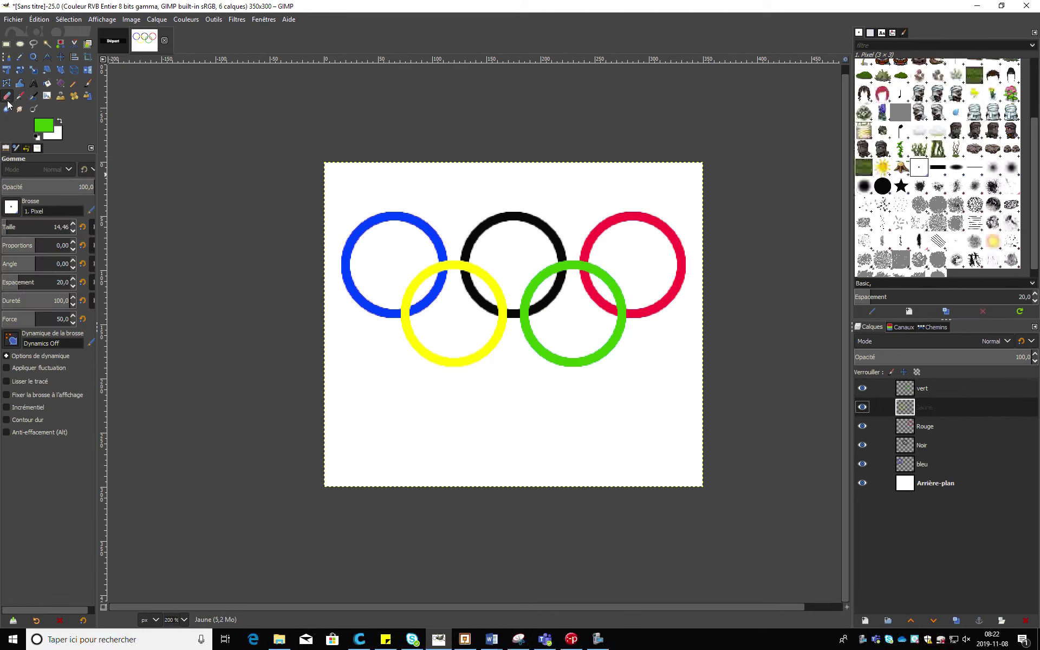
{"action": "left_click", "coordinate": [11, 207]}
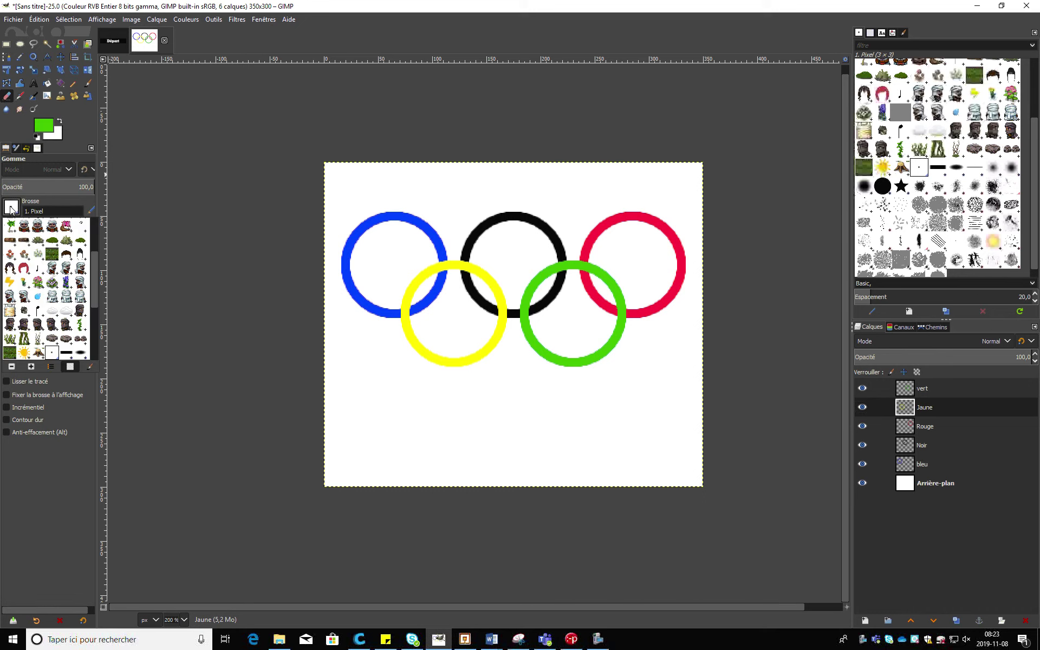
{"action": "left_click", "coordinate": [54, 354]}
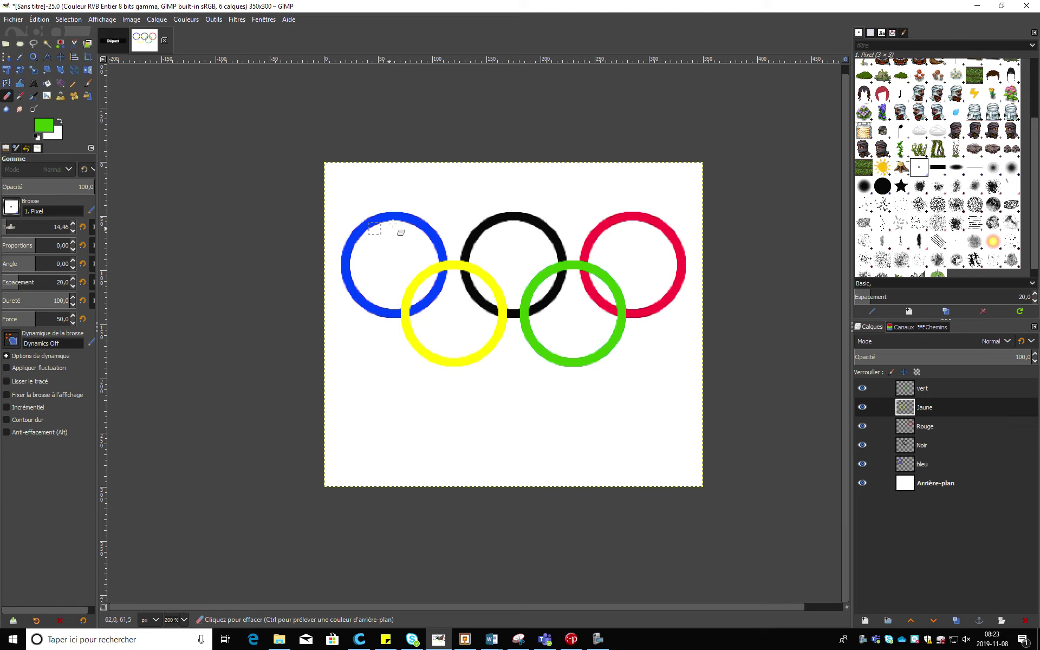
Erase the yellow ring at its upper crossing with the blue ring so that the blue ring passes over it.
{"action": "scroll", "coordinate": [450, 265], "scroll_direction": "up", "scroll_amount": 4}
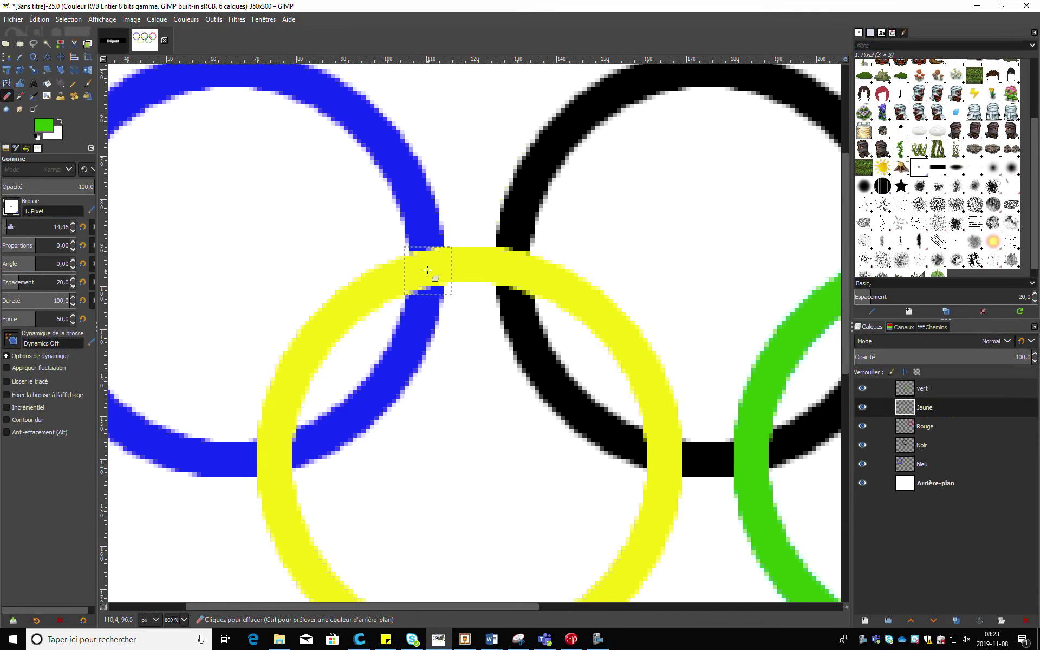
{"action": "left_click", "coordinate": [426, 271]}
{"action": "mouse_move", "coordinate": [425, 255]}
{"action": "left_mouse_down"}
{"action": "mouse_move", "coordinate": [424, 309]}
{"action": "mouse_move", "coordinate": [429, 270]}
{"action": "left_mouse_up"}
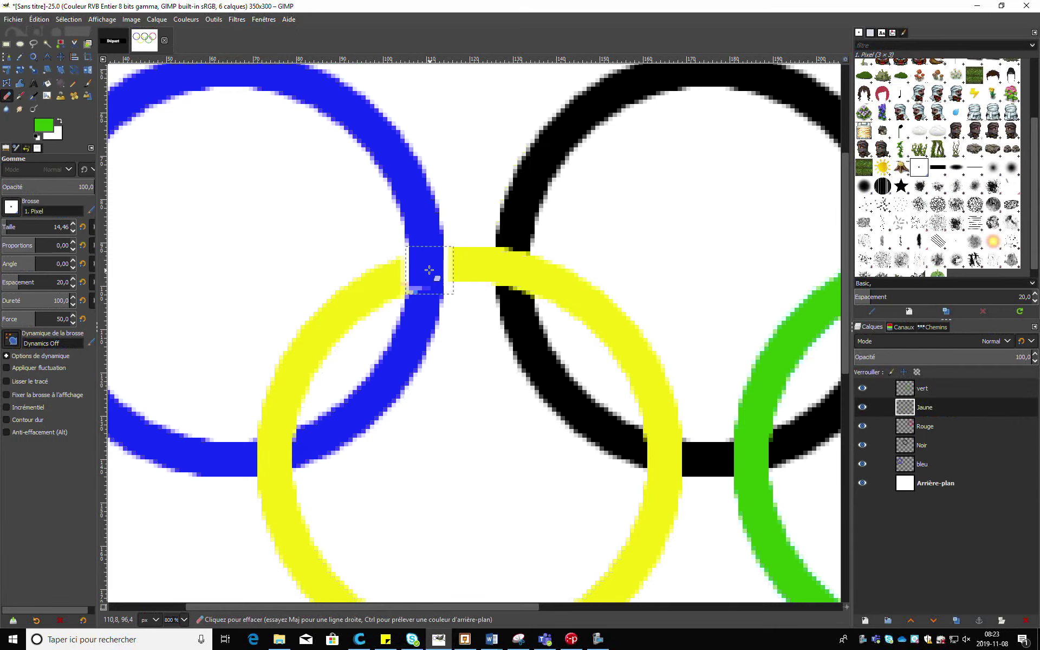
{"action": "key", "text": "ctrl+z"}
{"action": "scroll", "coordinate": [422, 256], "scroll_direction": "down", "scroll_amount": 3}
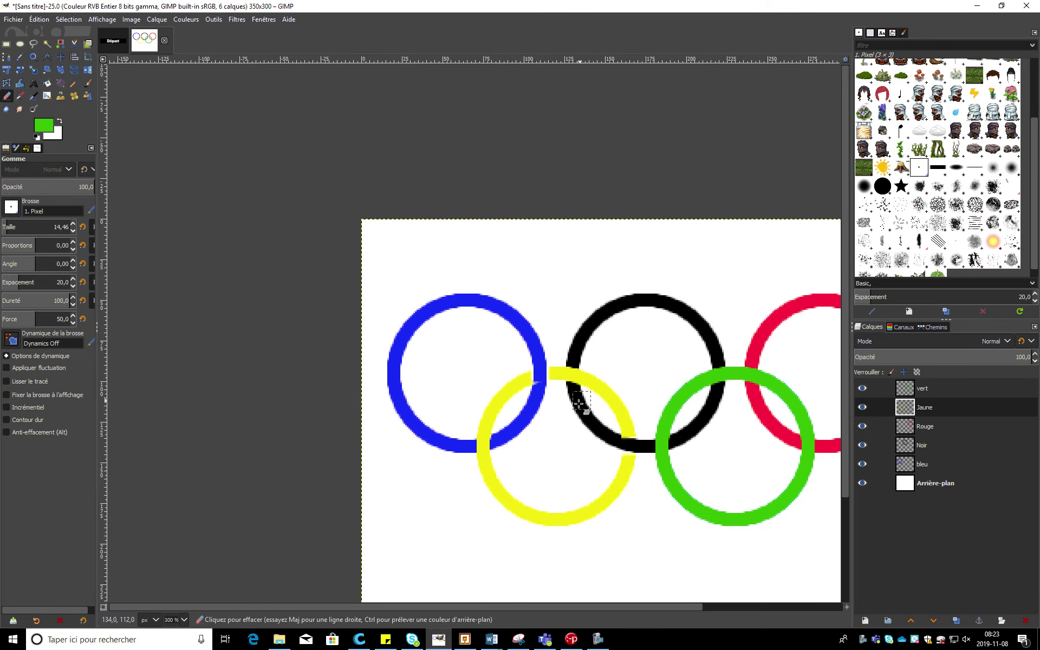
{"action": "scroll", "coordinate": [537, 384], "scroll_direction": "up", "scroll_amount": 4}
{"action": "mouse_move", "coordinate": [519, 361]}
{"action": "left_mouse_down"}
{"action": "mouse_move", "coordinate": [529, 371]}
{"action": "mouse_move", "coordinate": [528, 339]}
{"action": "left_mouse_up"}
{"action": "scroll", "coordinate": [528, 339], "scroll_direction": "down", "scroll_amount": 5}
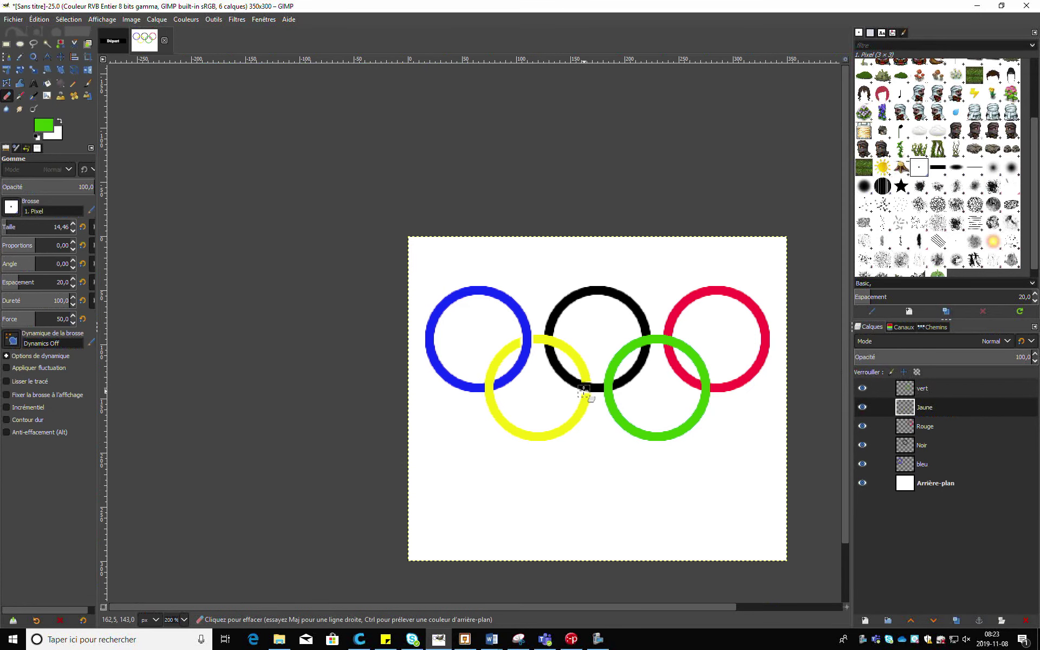
Clean up the erased yellow at the lower crossing with the black ring so that the black ring passes over it.
{"action": "scroll", "coordinate": [584, 389], "scroll_direction": "up", "scroll_amount": 5}
{"action": "left_click_drag", "start_coordinate": [550, 351], "coordinate": [542, 361]}
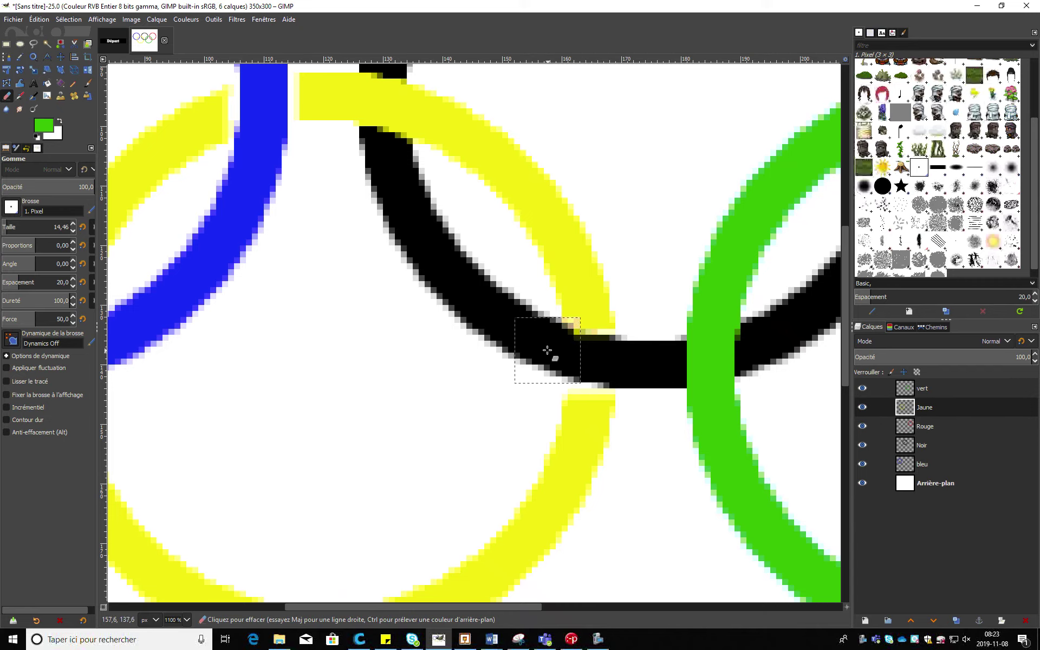
{"action": "scroll", "coordinate": [537, 360], "scroll_direction": "down", "scroll_amount": 3}
{"action": "scroll", "coordinate": [539, 366], "scroll_direction": "up", "scroll_amount": 3}
{"action": "scroll", "coordinate": [543, 368], "scroll_direction": "down", "scroll_amount": 3}
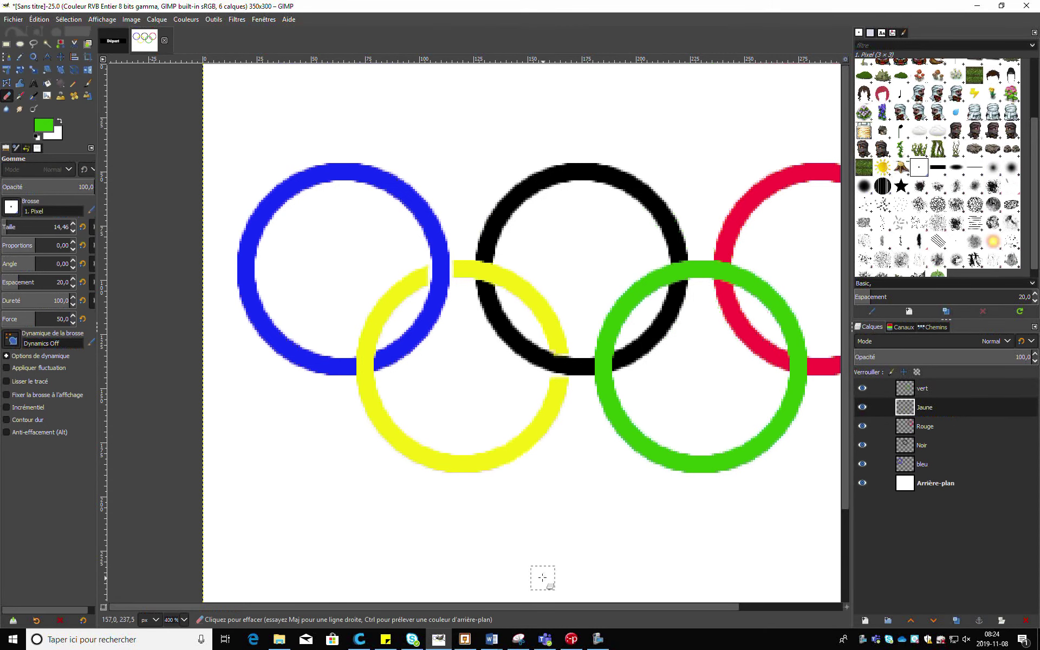
Check the model picture in Teams, then erase the vert layer's ring in GIMP at its upper black crossing and lower red crossing.
{"action": "left_click", "coordinate": [545, 639]}
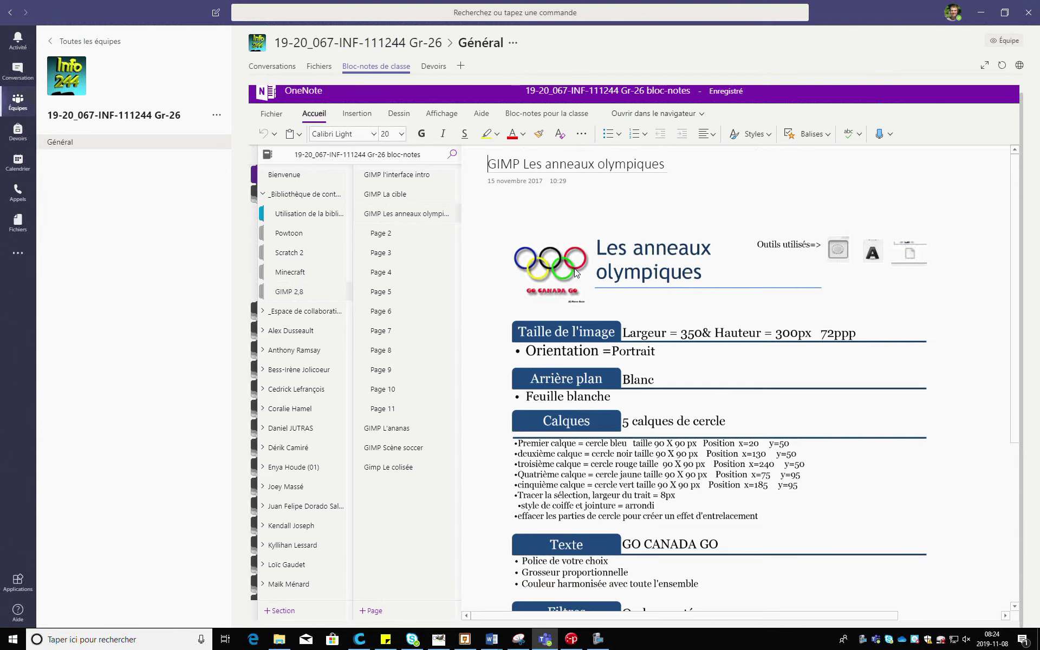
{"action": "left_click", "coordinate": [464, 638]}
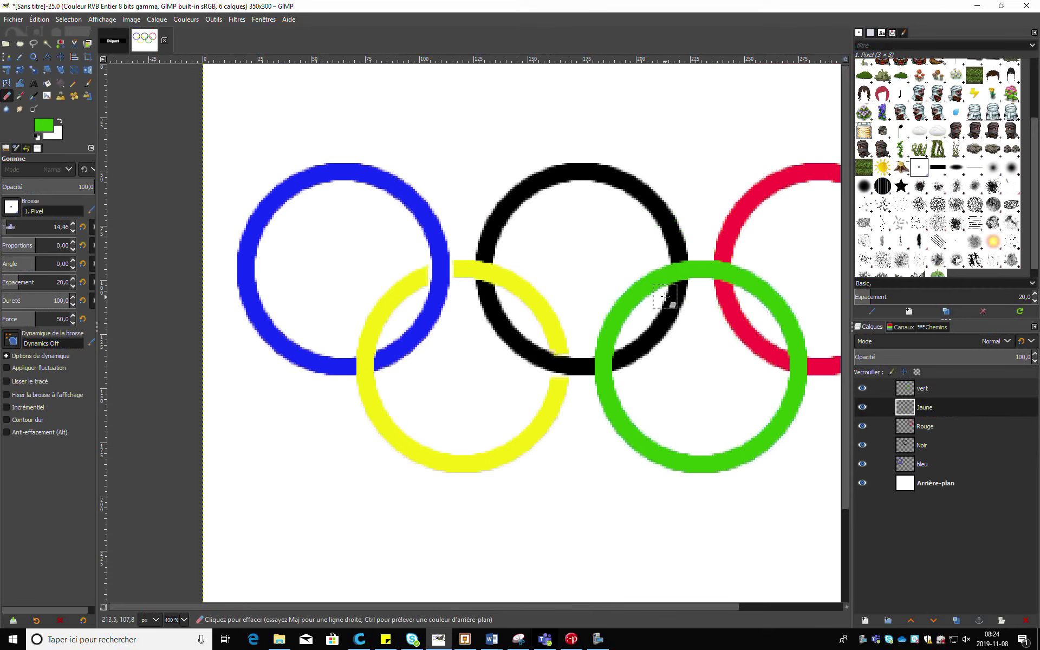
{"action": "left_click", "coordinate": [932, 390]}
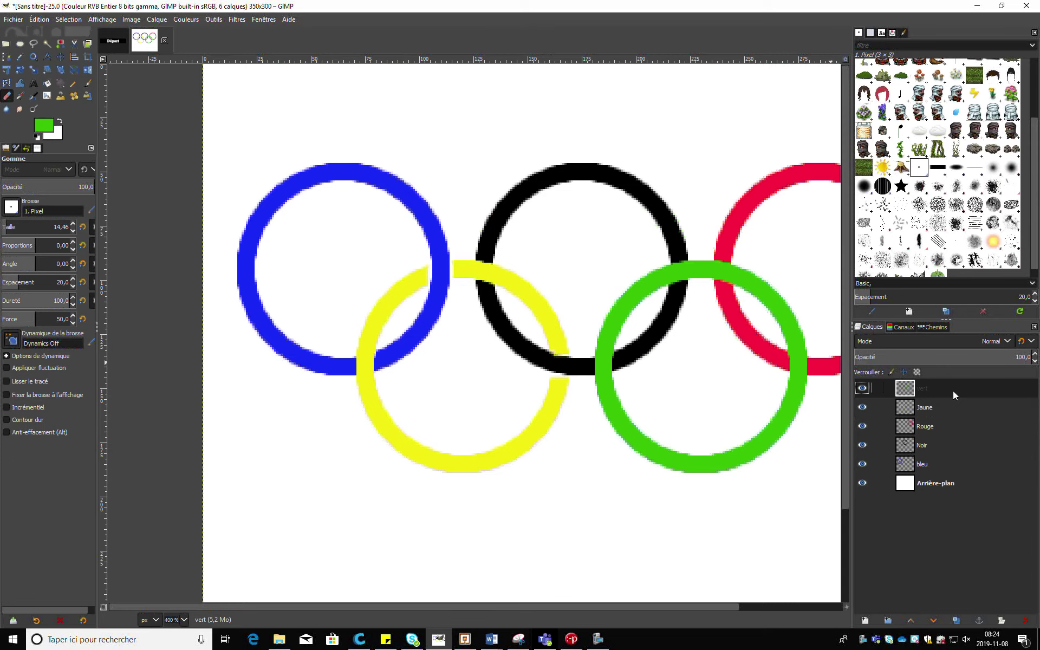
{"action": "key", "text": "minus"}
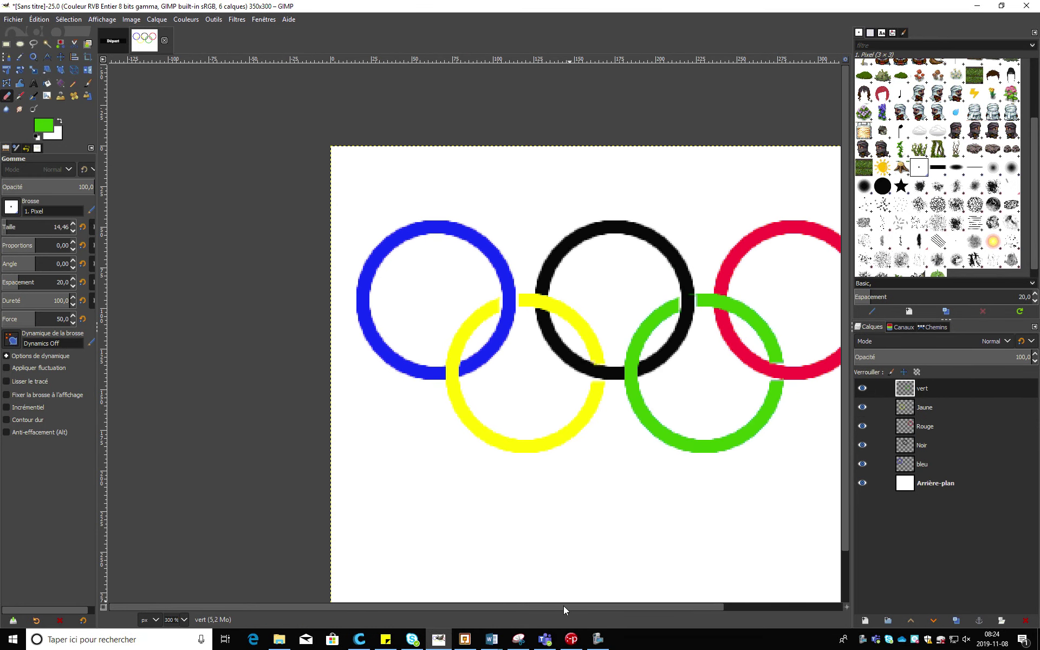
{"action": "left_click_drag", "start_coordinate": [563, 606], "coordinate": [617, 606]}
Read the text and filter instructions on the class notebook page in Teams, then return to GIMP.
{"action": "left_click", "coordinate": [544, 640]}
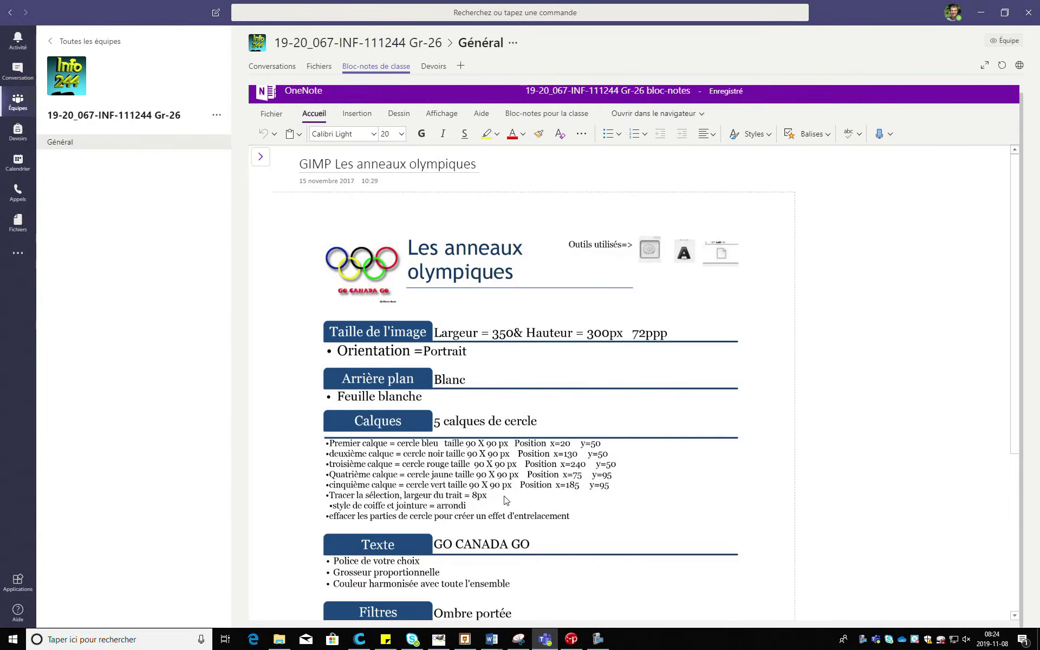
{"action": "scroll", "coordinate": [378, 444], "scroll_direction": "down", "scroll_amount": 2}
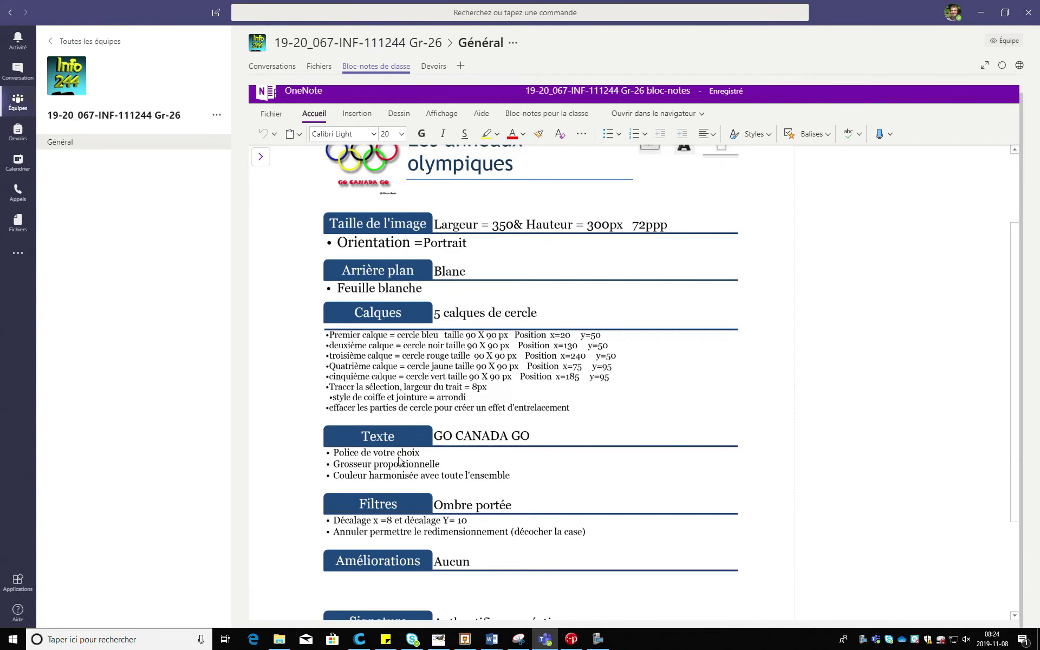
{"action": "key", "text": "alt+Tab"}
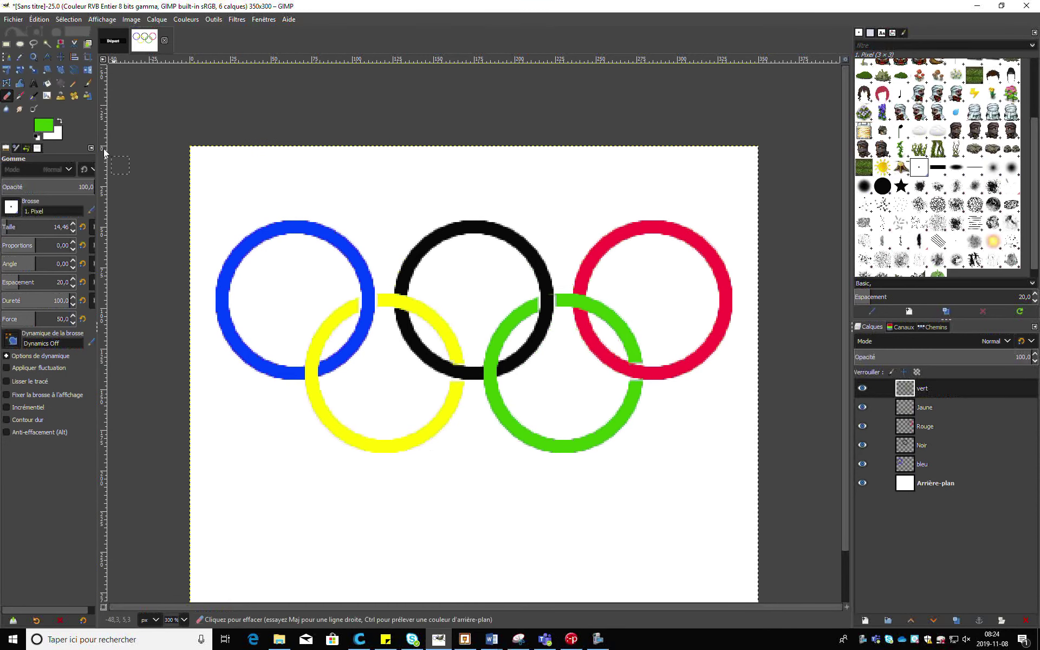
Set up a Rockwell Bold text frame below the rings and change the text colour to the saved red.
{"action": "left_click", "coordinate": [36, 86]}
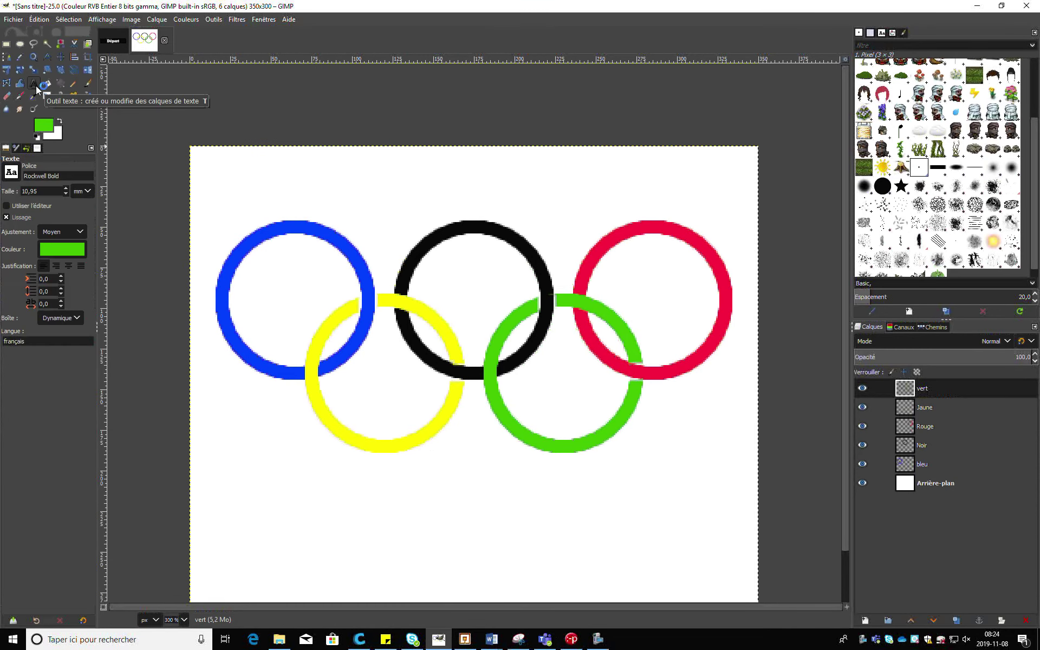
{"action": "left_click", "coordinate": [10, 172]}
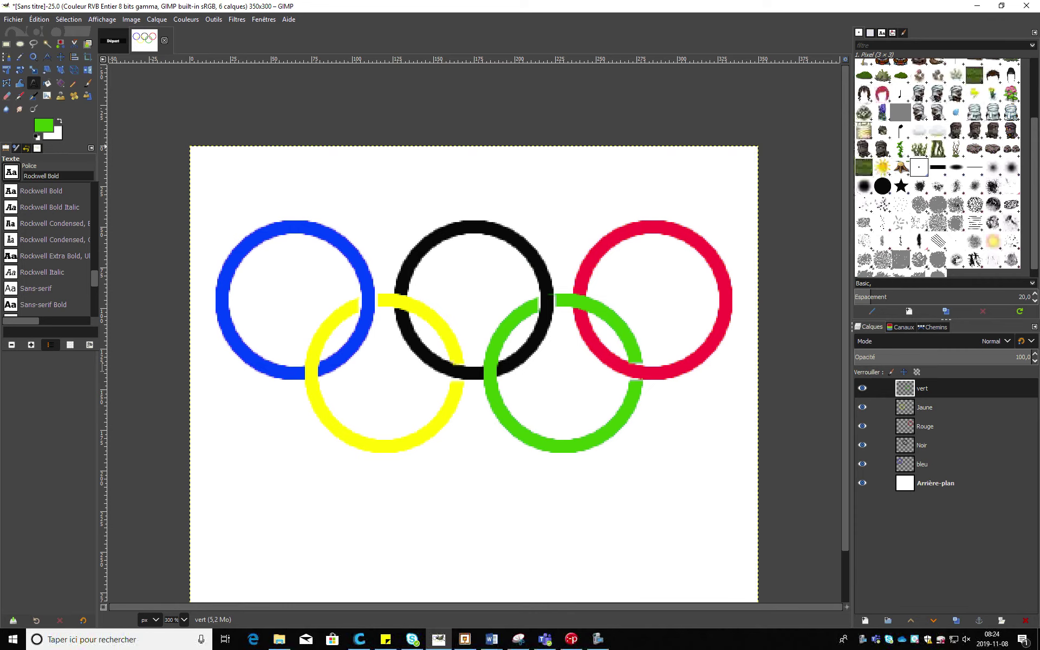
{"action": "left_click", "coordinate": [61, 362]}
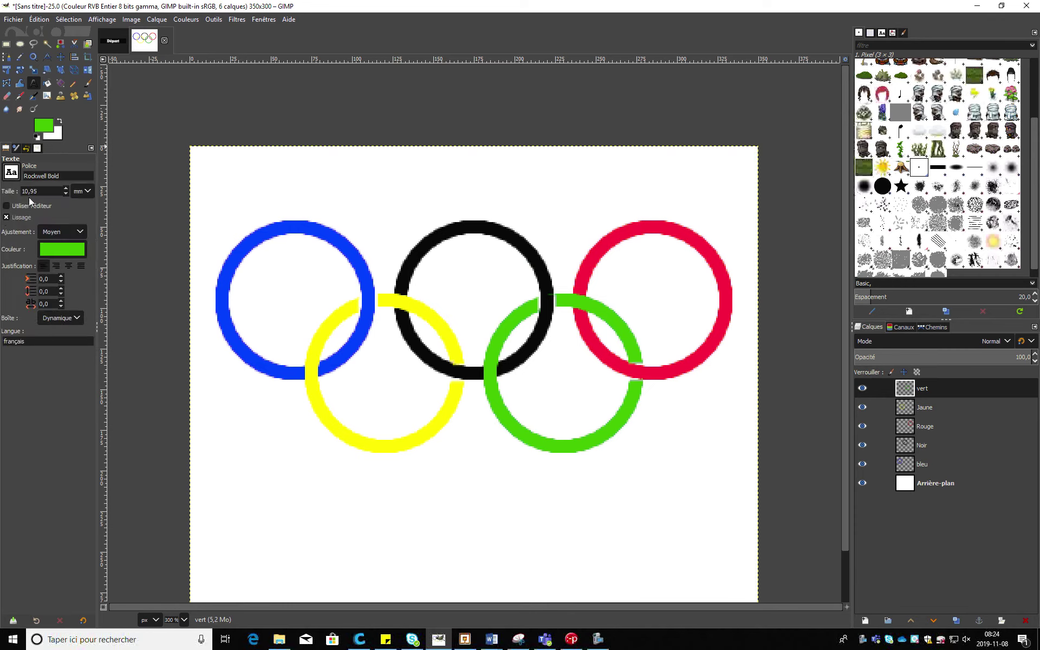
{"action": "left_click_drag", "start_coordinate": [263, 486], "coordinate": [710, 569]}
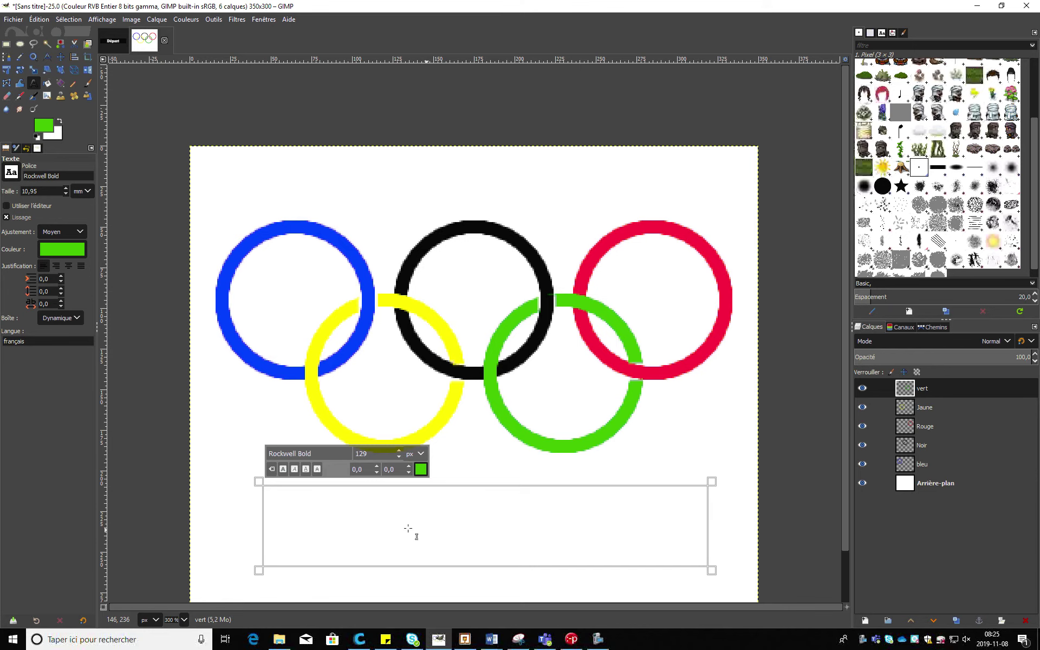
{"action": "left_click", "coordinate": [60, 249]}
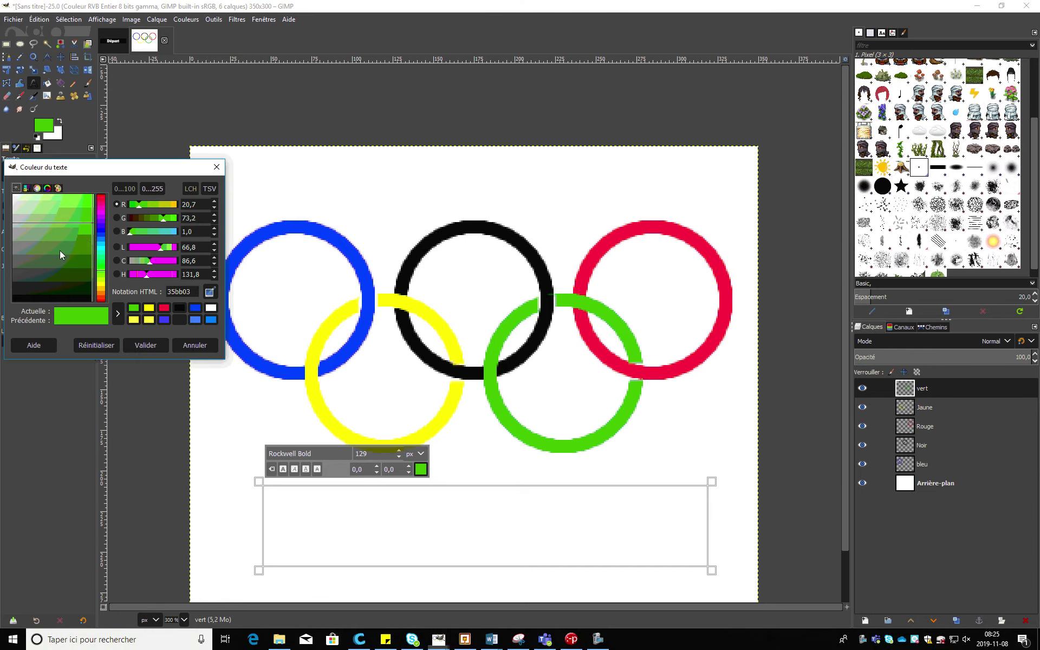
{"action": "left_click", "coordinate": [164, 308]}
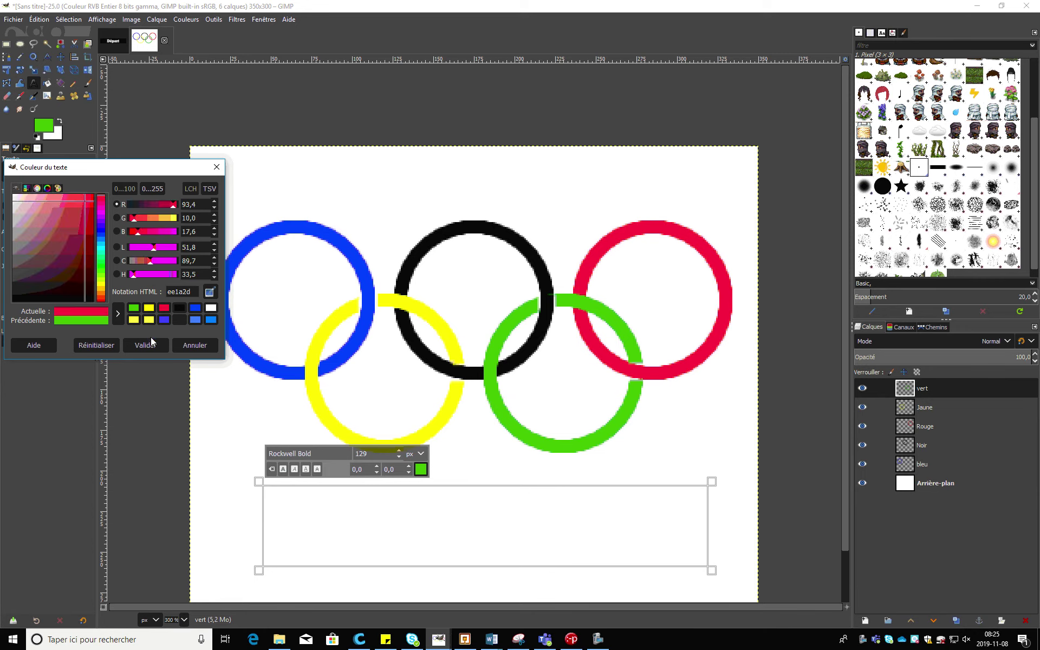
{"action": "left_click", "coordinate": [145, 345]}
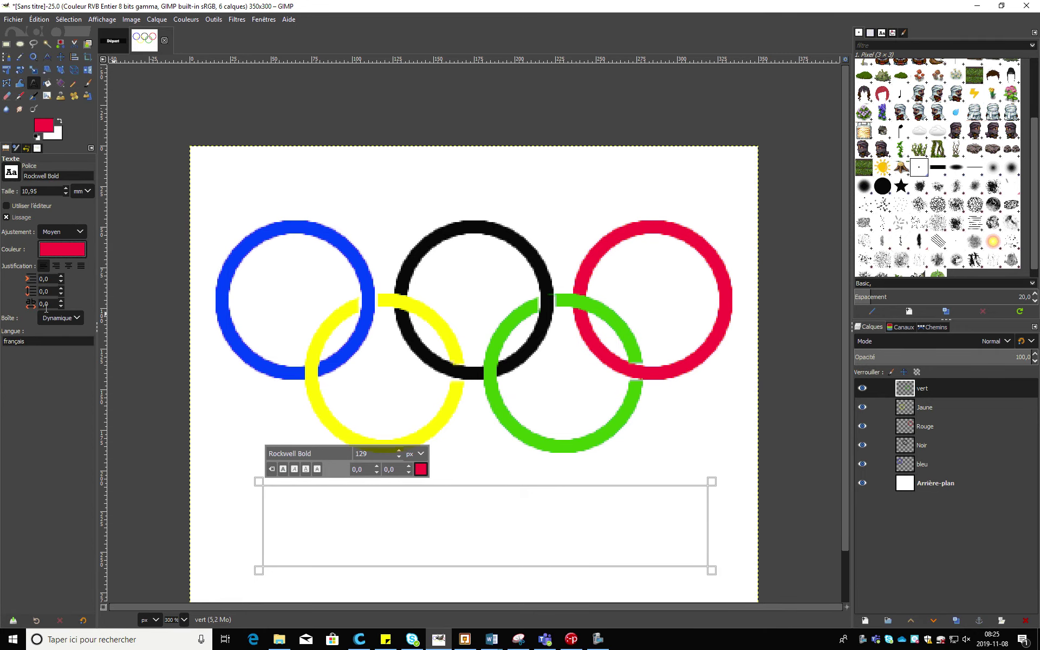
{"action": "key", "text": "o"}
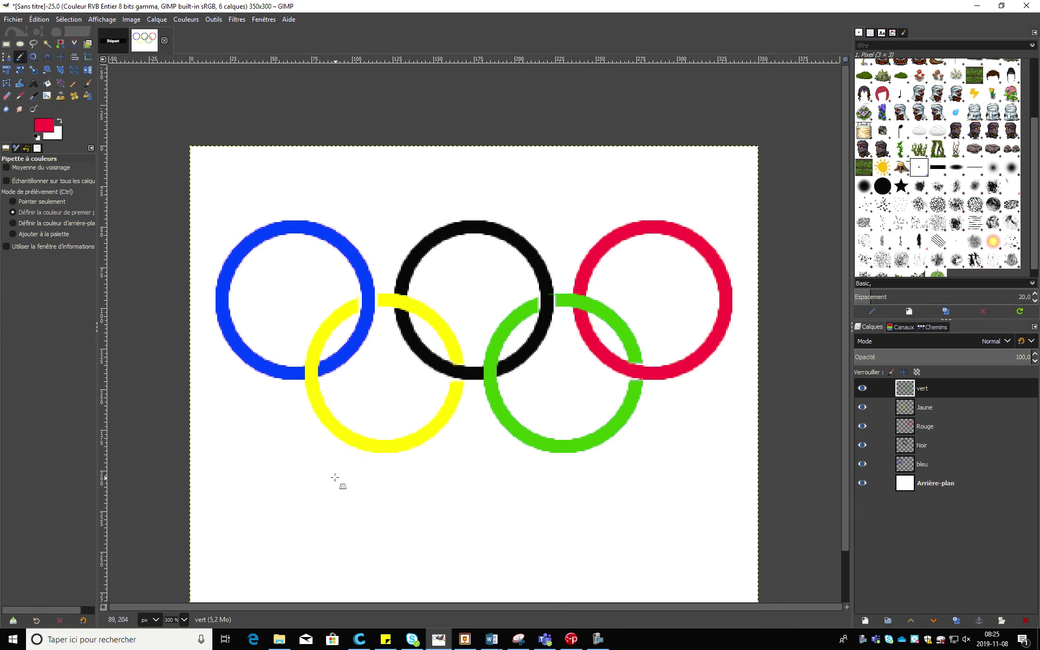
Add the text "Go Canada" in a wide frame below the rings and set its size to 3 mm.
{"action": "left_click", "coordinate": [37, 83]}
{"action": "left_click_drag", "start_coordinate": [268, 471], "coordinate": [703, 574]}
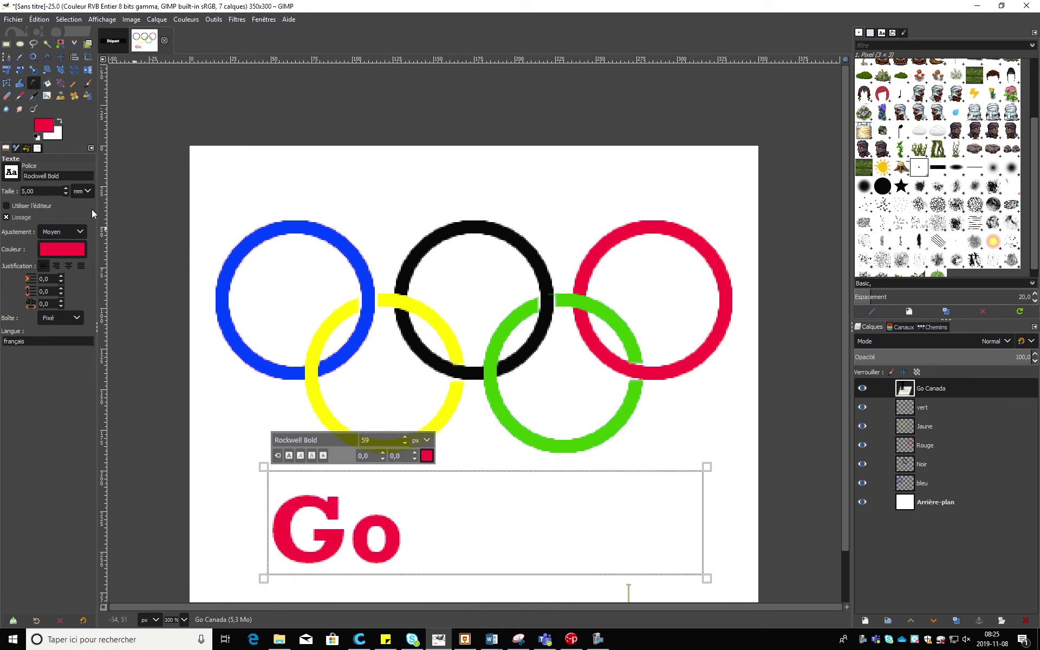
{"action": "left_click", "coordinate": [67, 194]}
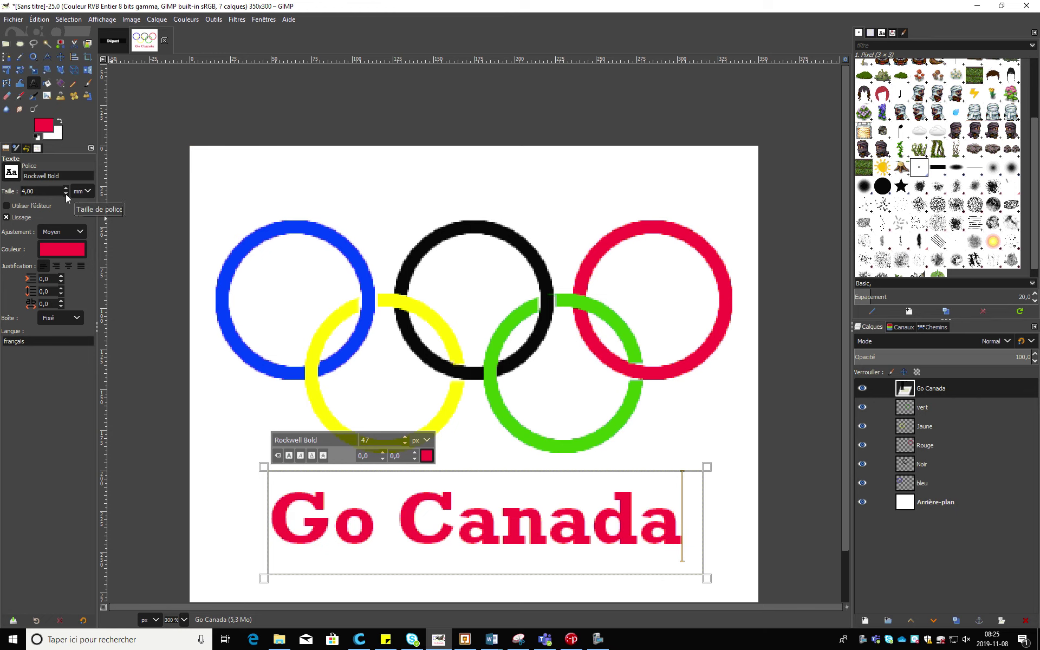
{"action": "left_click", "coordinate": [66, 194]}
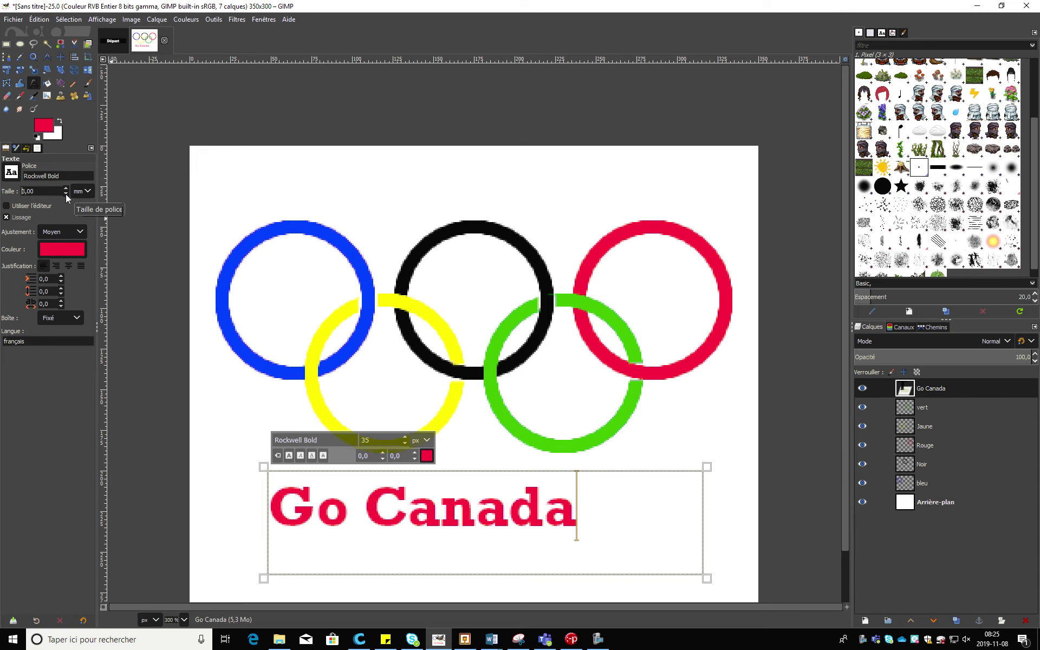
Complete the text as "Go Canada GO" and move it slightly down and to the right beneath the rings.
{"action": "type", "text": "GO"}
{"action": "key", "text": "Escape"}
{"action": "key", "text": "m"}
{"action": "left_click_drag", "start_coordinate": [497, 515], "coordinate": [505, 537]}
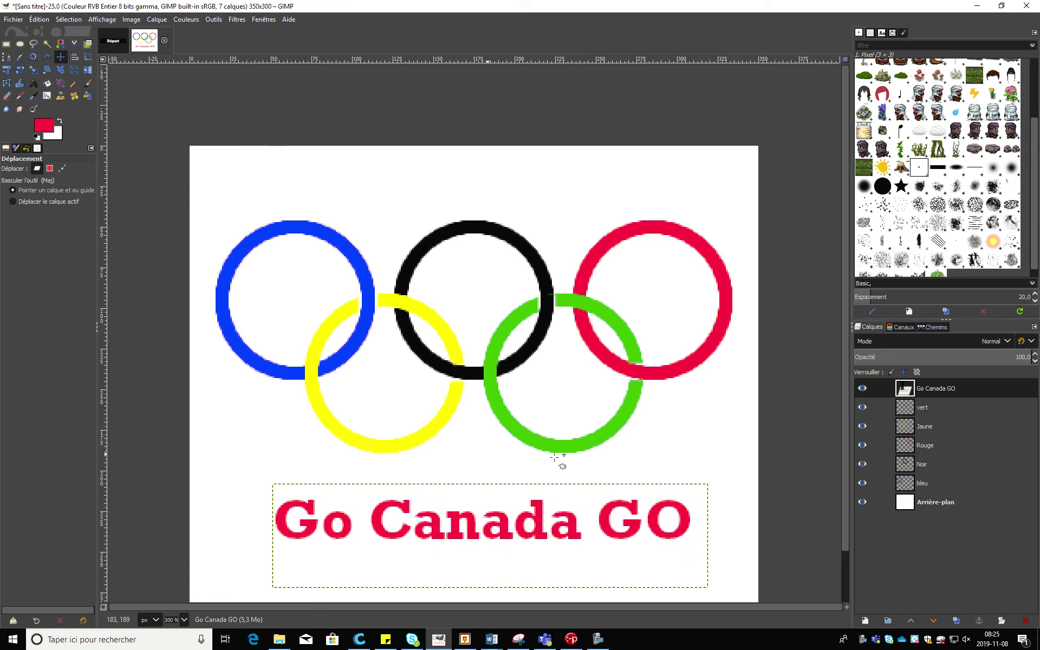
Check the filter instructions in the Teams class notebook, then select the red lettering by colour in GIMP.
{"action": "left_click", "coordinate": [545, 639]}
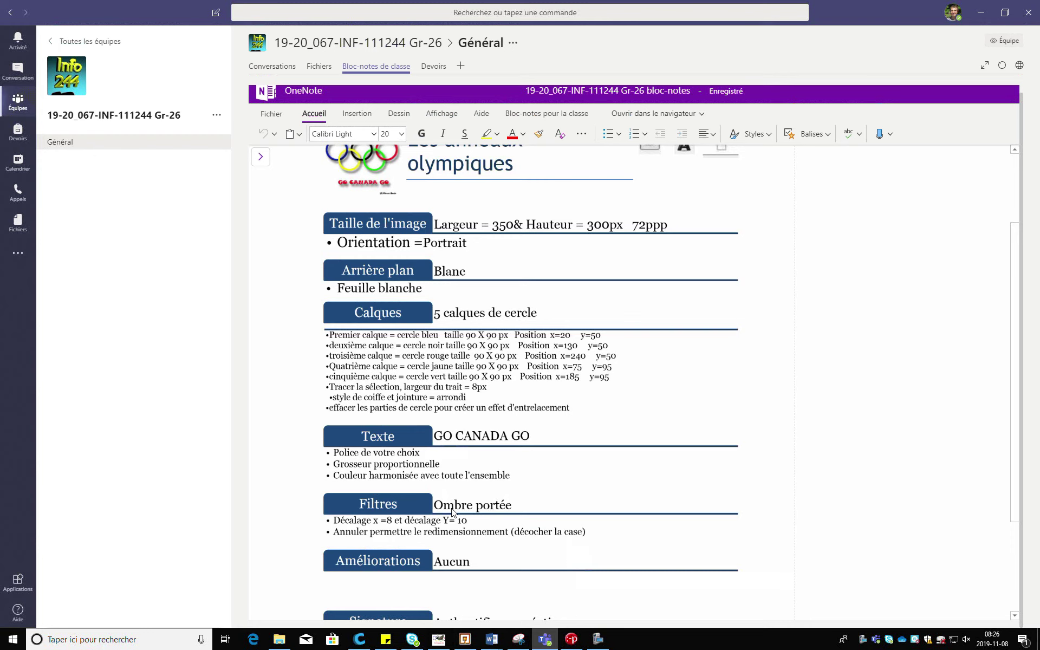
{"action": "key", "text": "alt+Tab"}
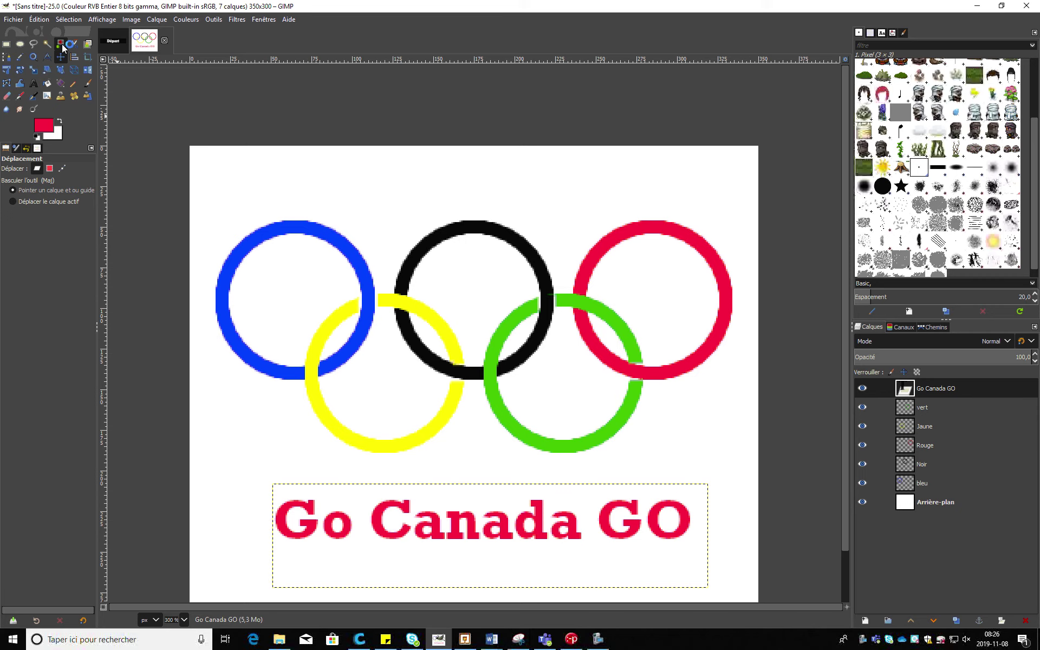
{"action": "left_click", "coordinate": [60, 43]}
{"action": "left_click", "coordinate": [451, 522]}
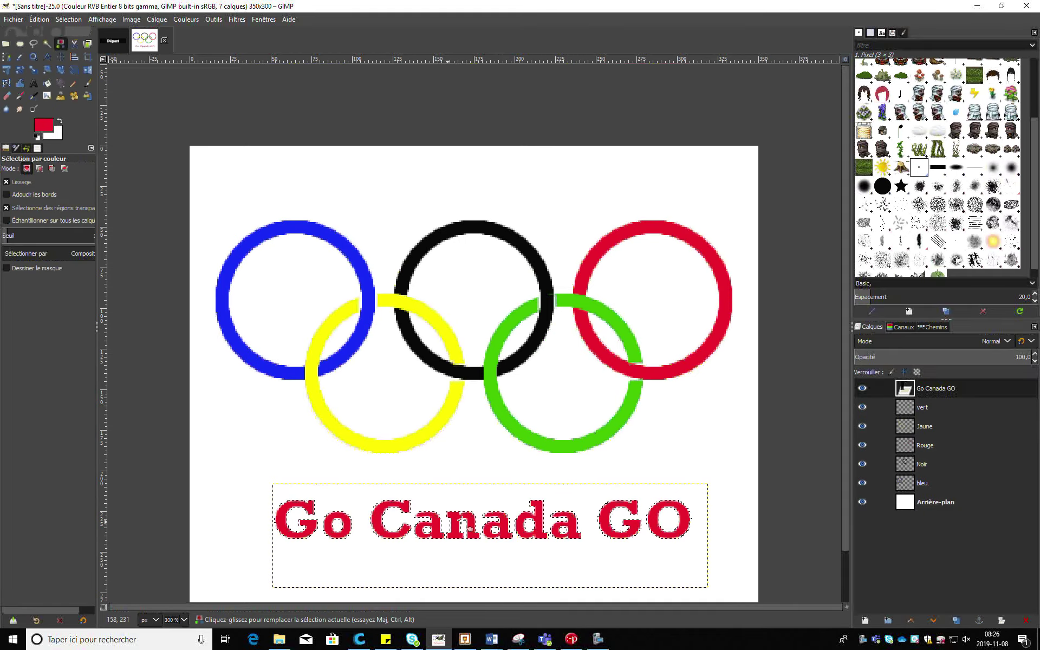
Apply Ombre portée (ancien) to the selected text with offset X 8 and offset Y 10, checking the values in Teams.
{"action": "left_click", "coordinate": [237, 20]}
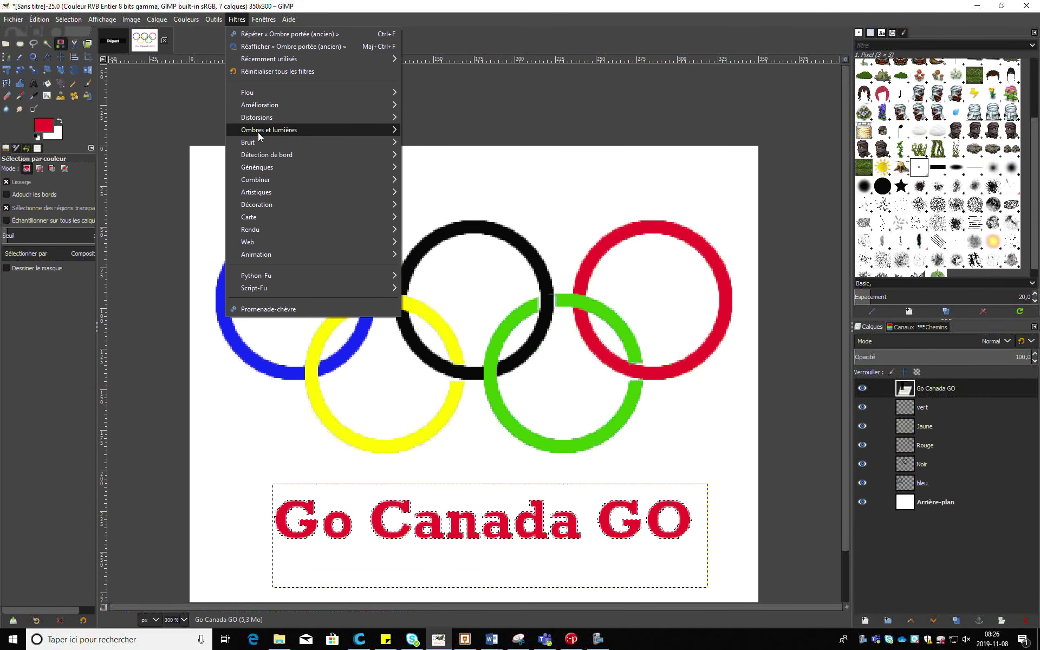
{"action": "mouse_move", "coordinate": [259, 135]}
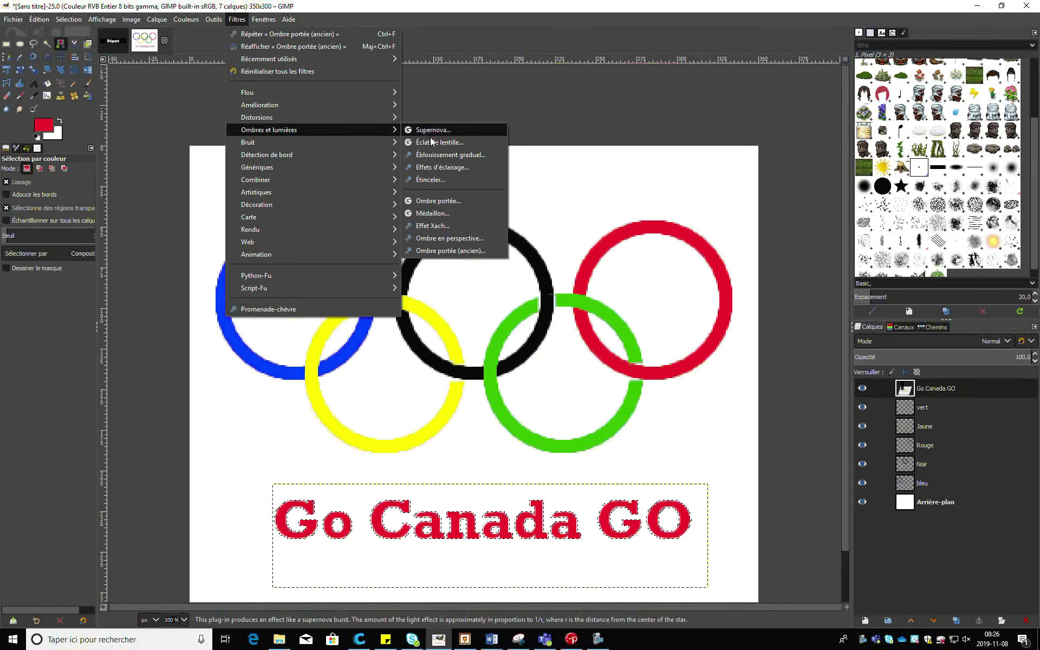
{"action": "left_click", "coordinate": [440, 251]}
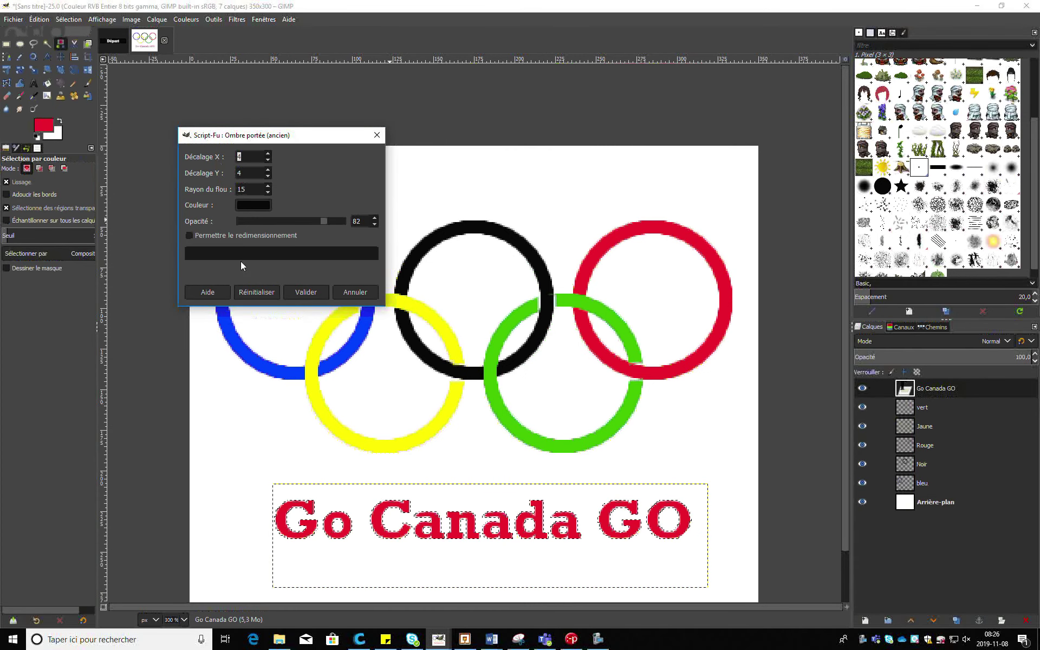
{"action": "left_click", "coordinate": [544, 645]}
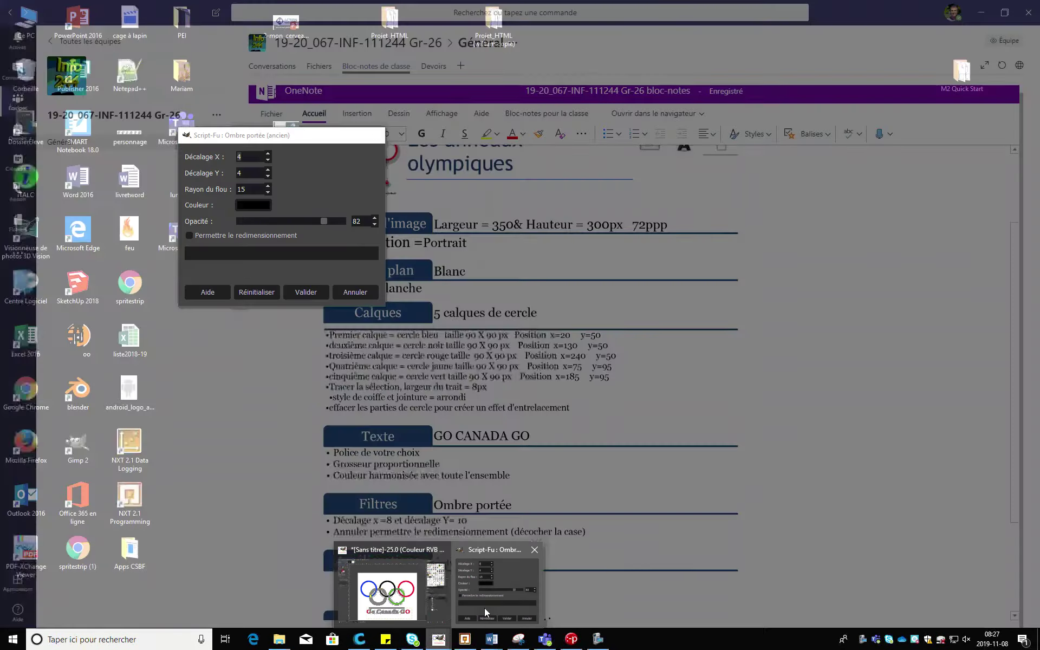
{"action": "left_click", "coordinate": [484, 609]}
{"action": "left_click", "coordinate": [439, 639]}
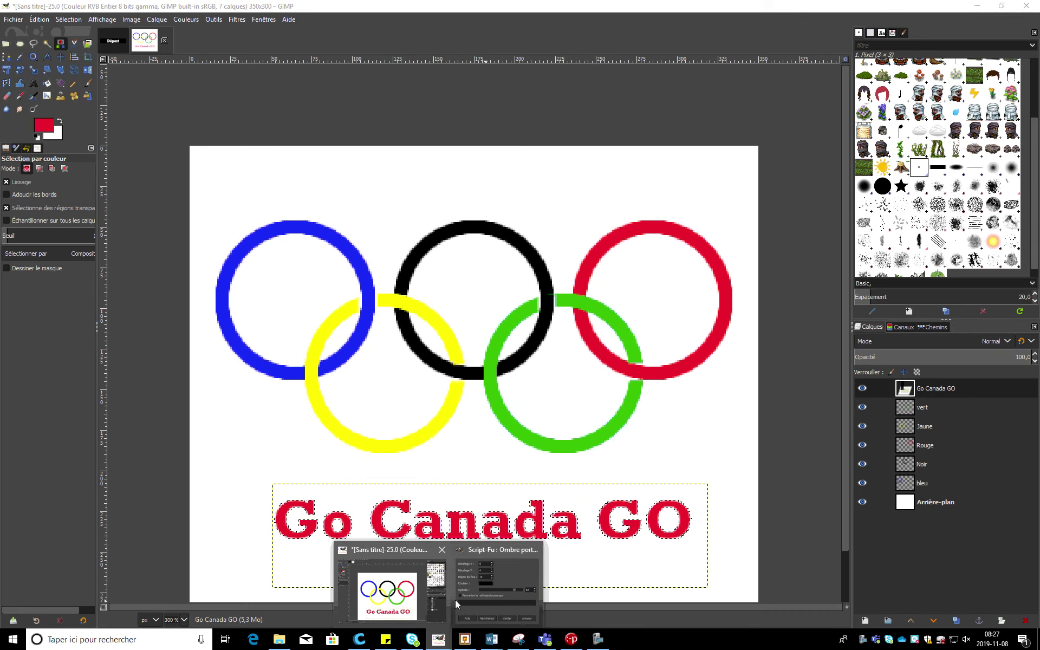
{"action": "left_click", "coordinate": [487, 596]}
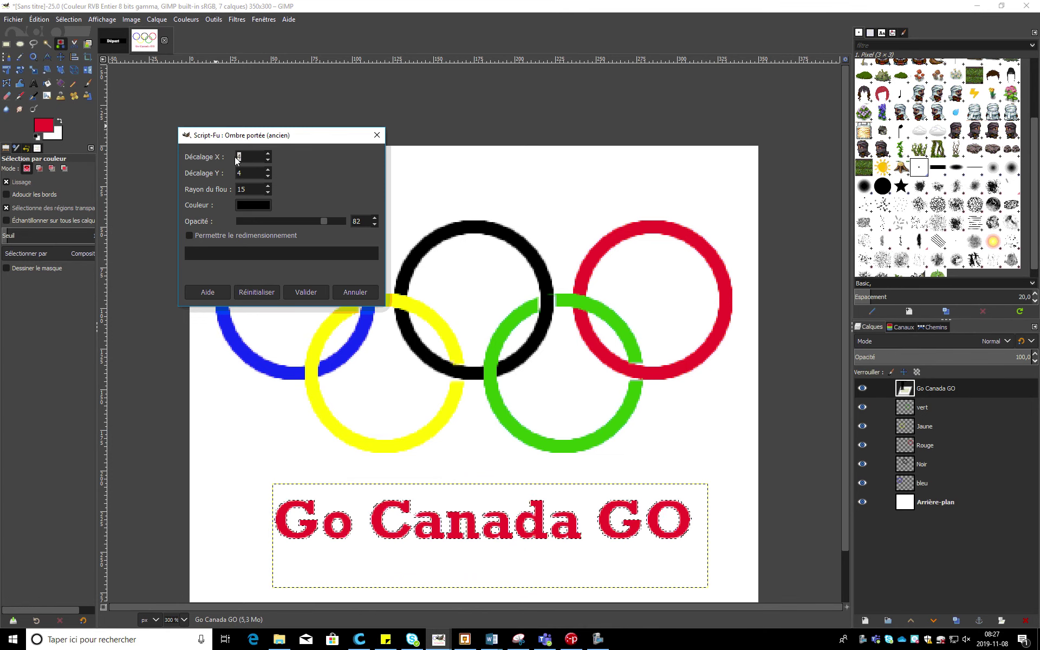
{"action": "type", "text": "8"}
{"action": "key", "text": "Tab"}
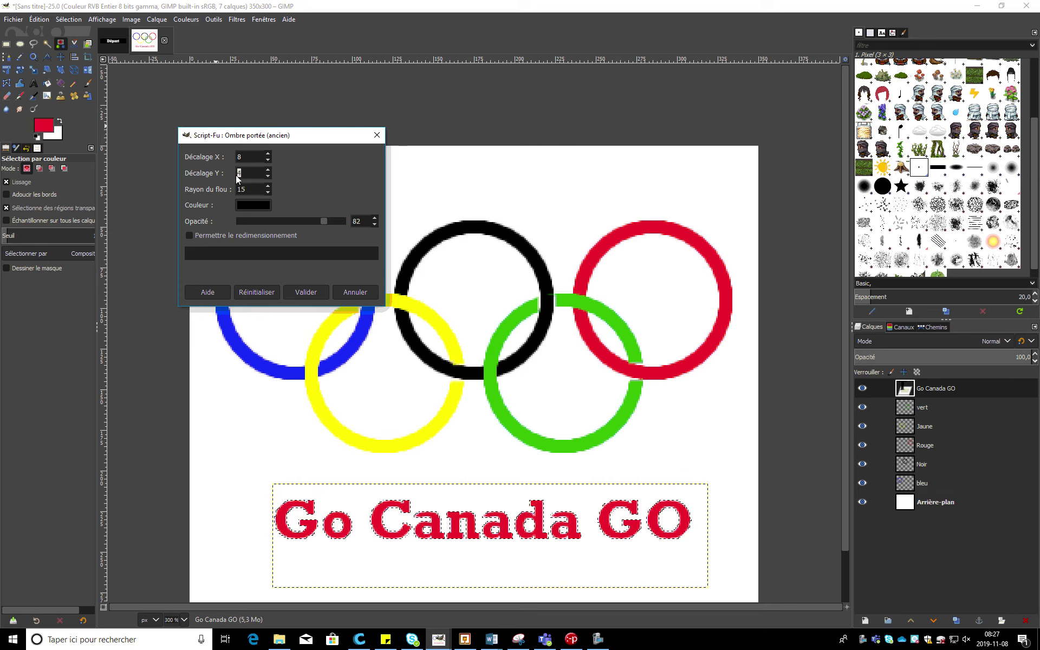
{"action": "key", "text": "Return"}
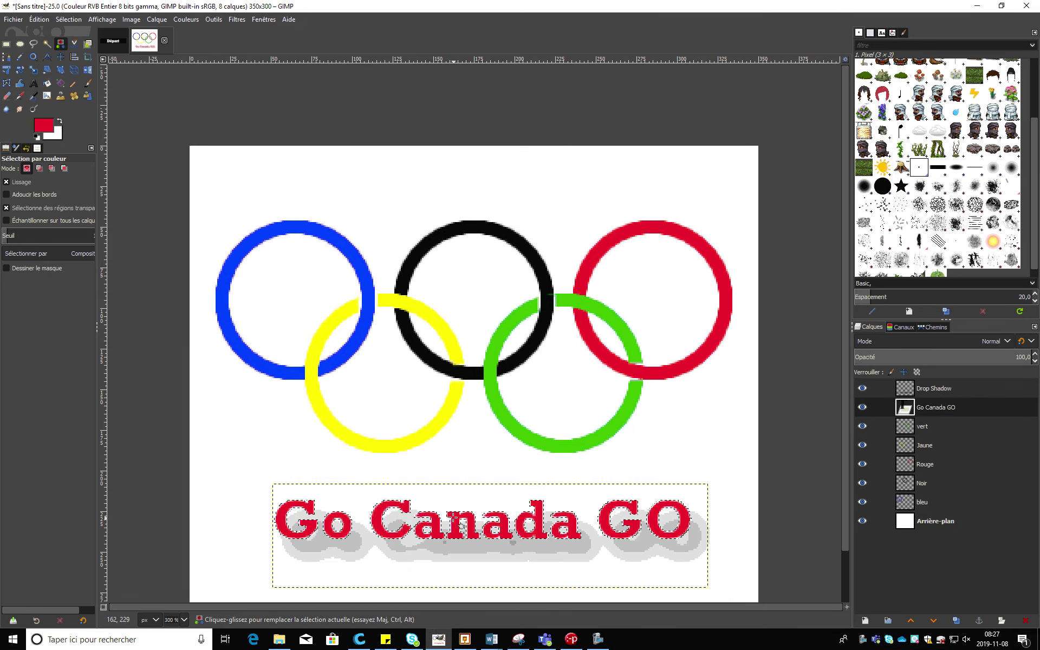
Recheck the notes in Teams, then apply Ombre portée (ancien) with offsets X 8 and Y 10 to the vert layer's green ring.
{"action": "left_click", "coordinate": [547, 641]}
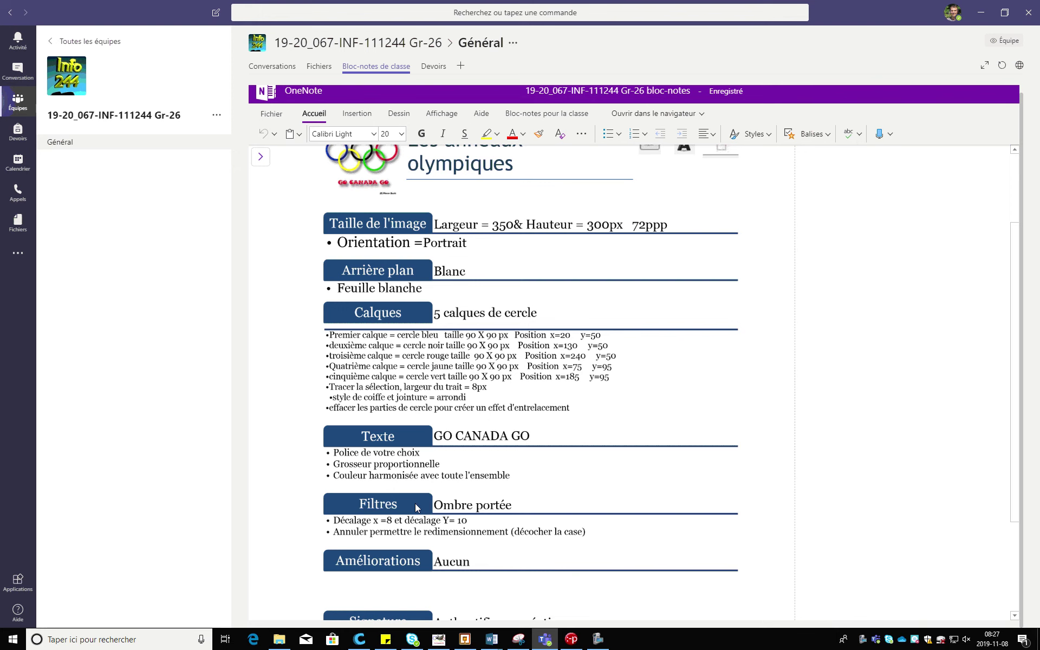
{"action": "left_click", "coordinate": [439, 639]}
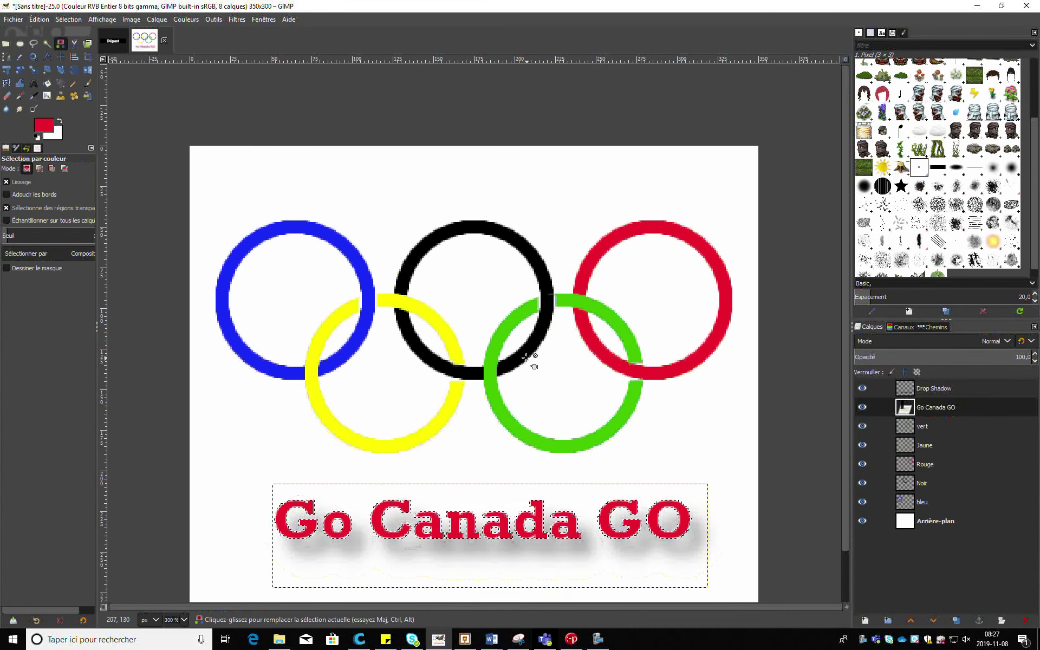
{"action": "left_click", "coordinate": [938, 426]}
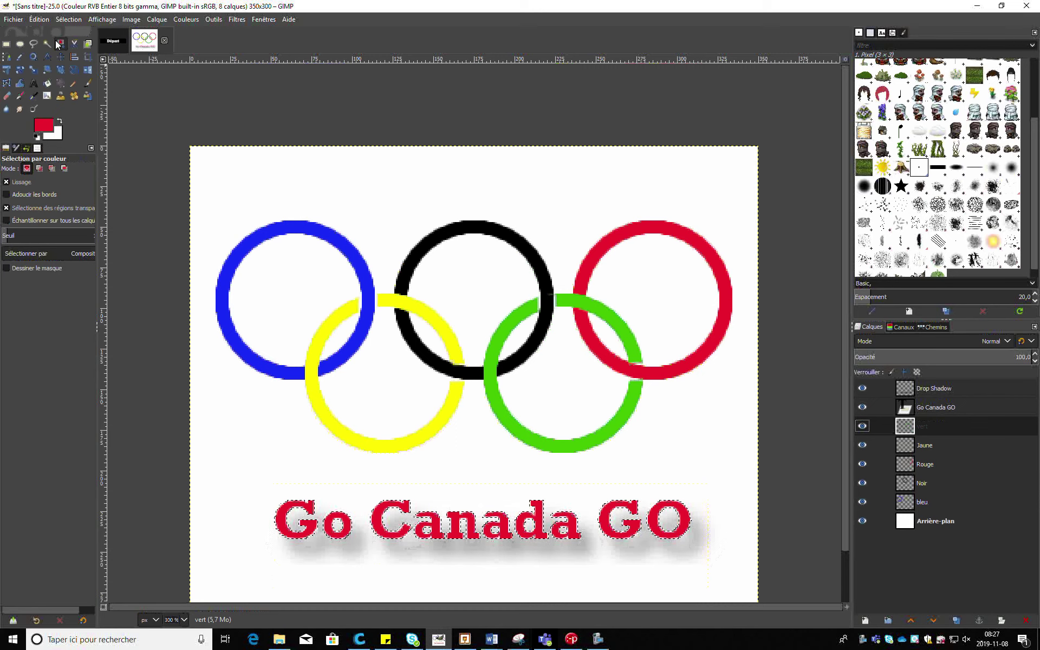
{"action": "left_click", "coordinate": [237, 19]}
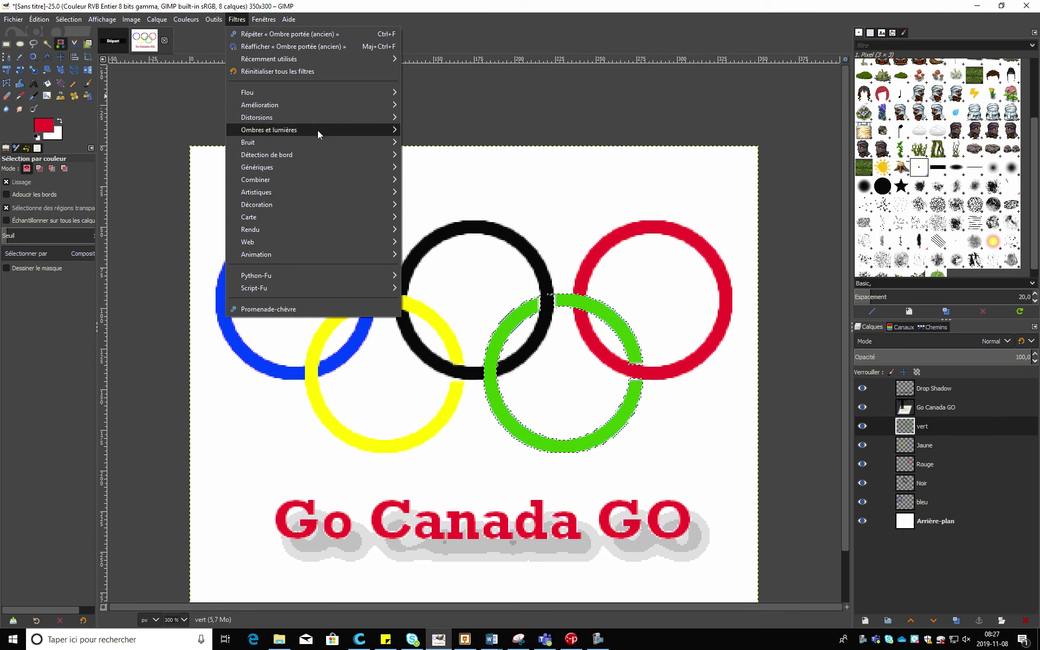
{"action": "mouse_move", "coordinate": [341, 131]}
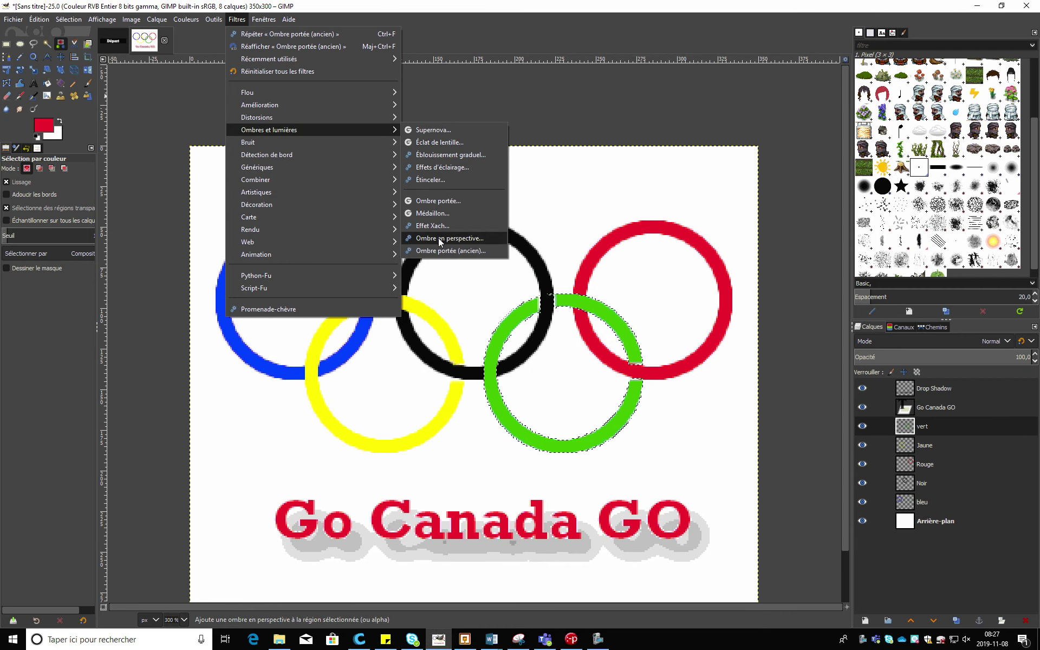
{"action": "left_click", "coordinate": [445, 251]}
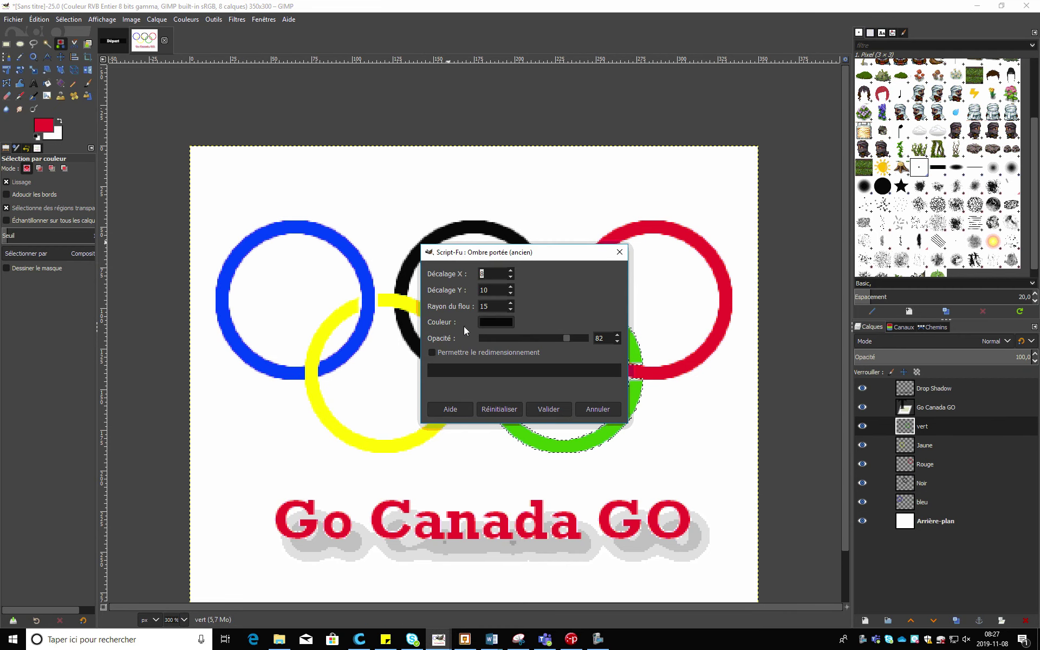
{"action": "left_click", "coordinate": [548, 409]}
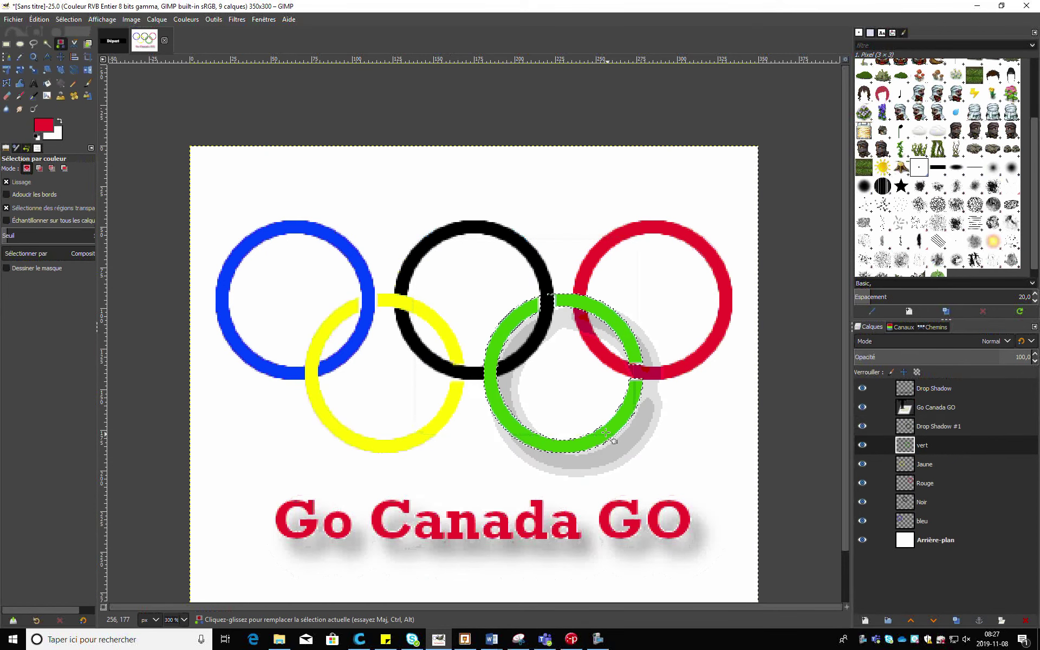
Select the yellow ring by colour on the Jaune layer.
{"action": "left_click", "coordinate": [967, 464]}
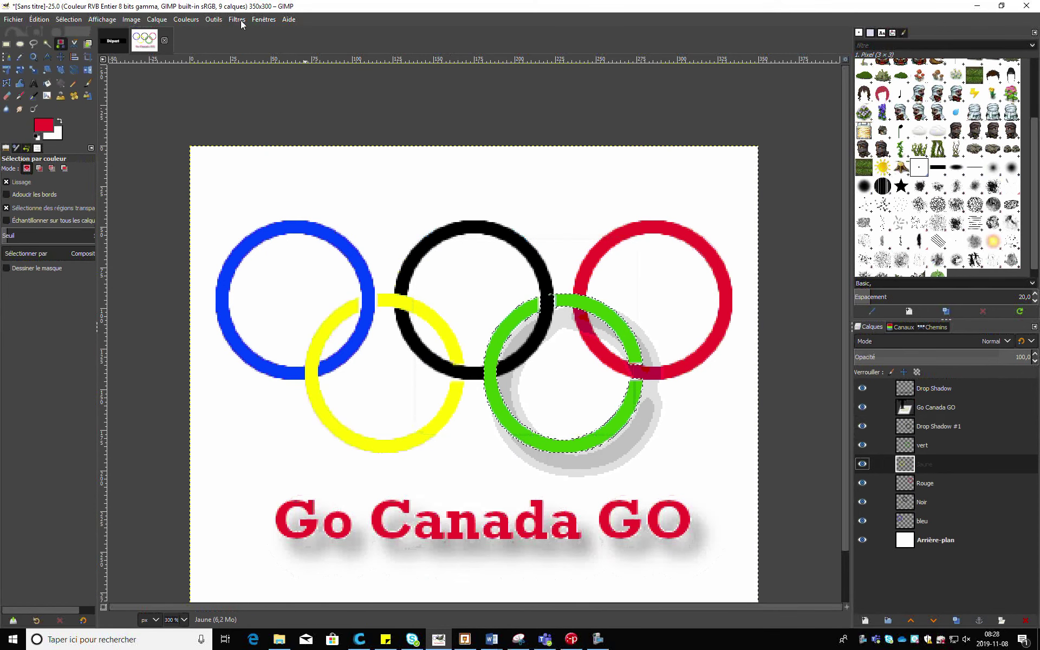
{"action": "left_click", "coordinate": [409, 305]}
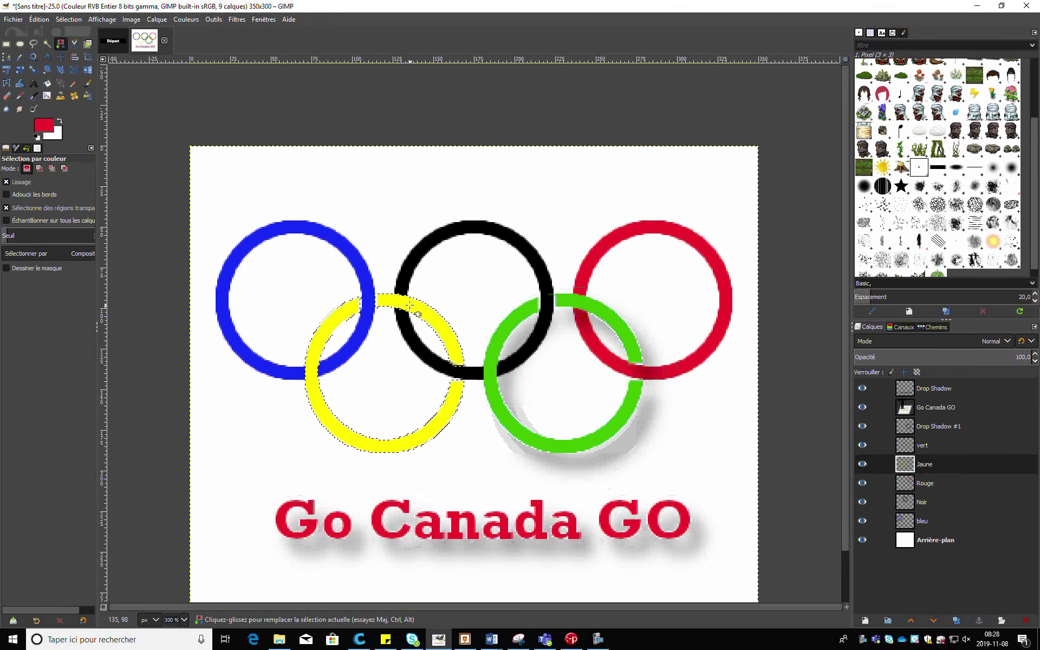